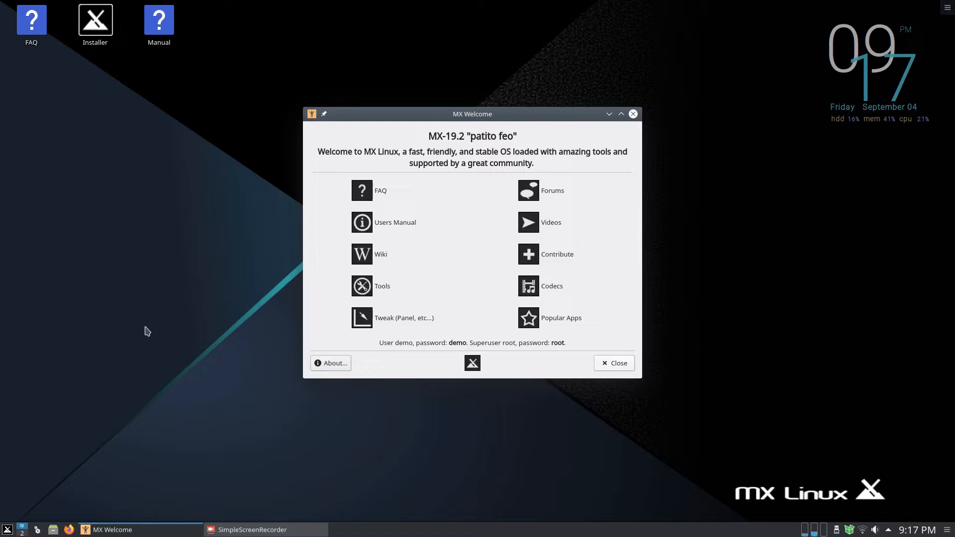
# Start the MX Linux installer from the desktop and check its live log
pyautogui.doubleClick(95, 31)
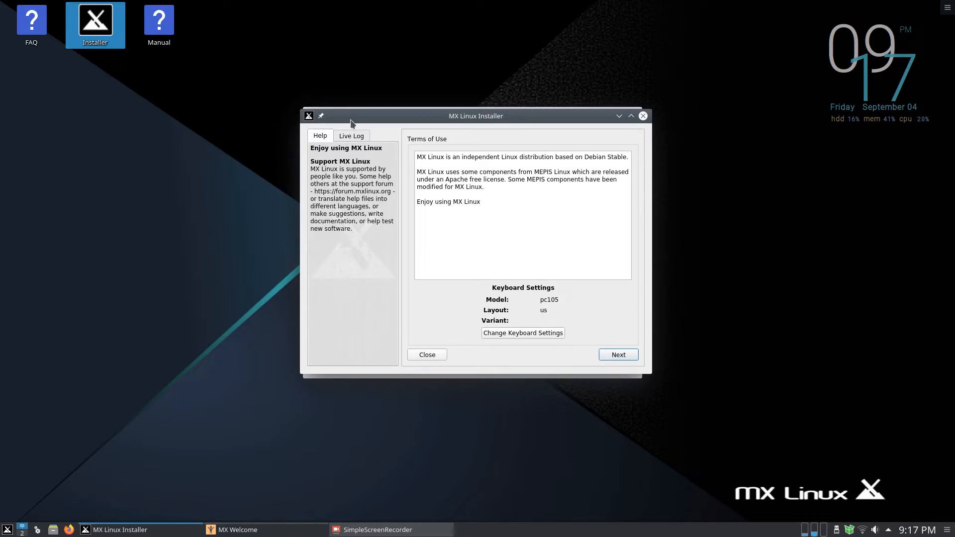
pyautogui.click(348, 138)
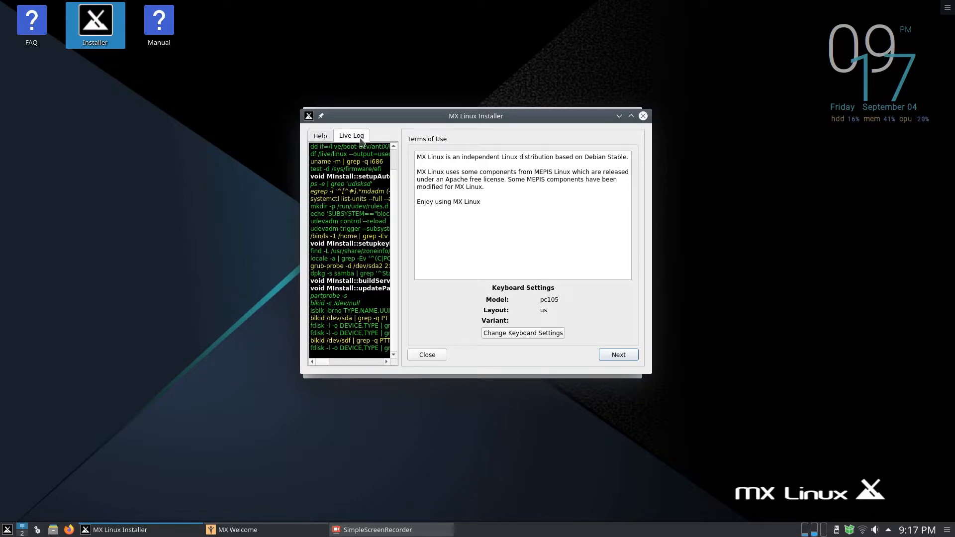
pyautogui.click(317, 137)
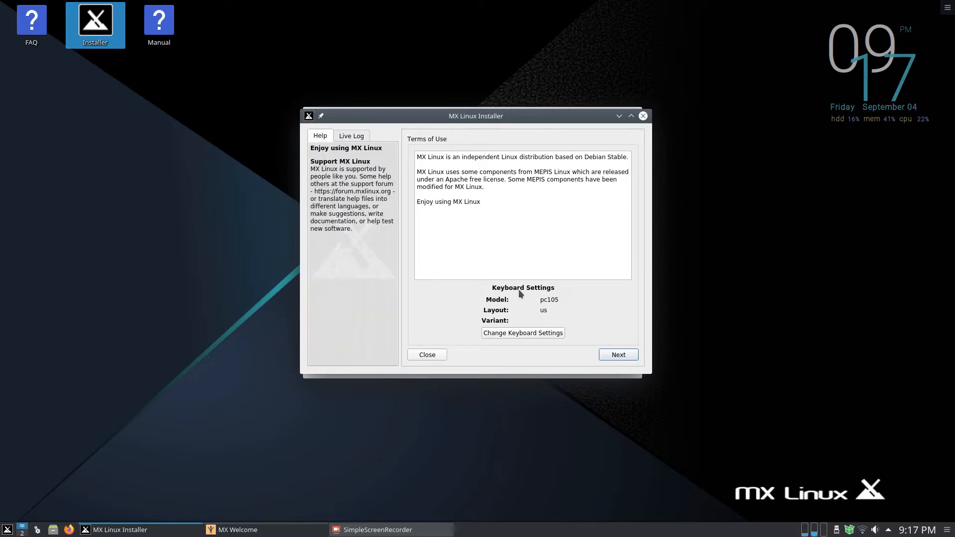
# Check the keyboard settings, accept the English (US) layout, and continue past the terms of use
pyautogui.click(519, 334)
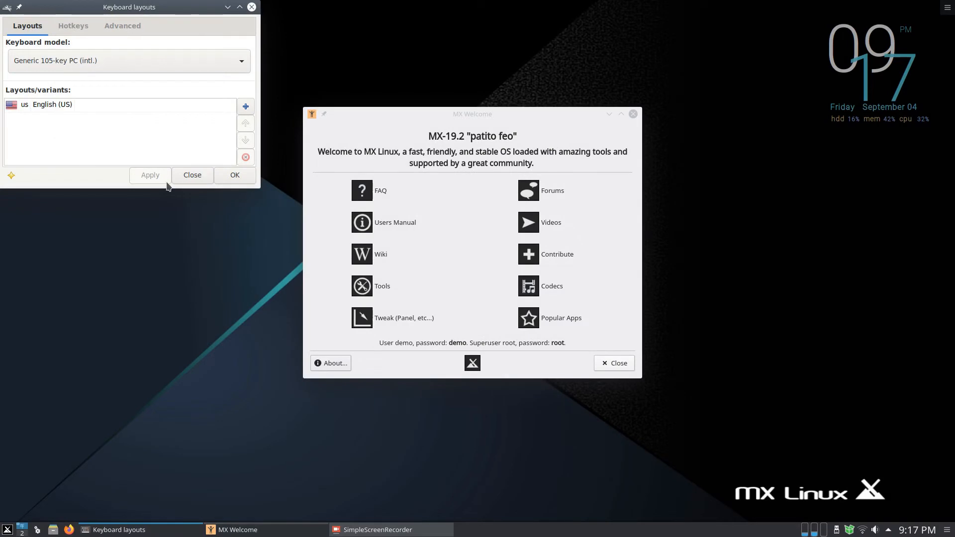
pyautogui.click(234, 177)
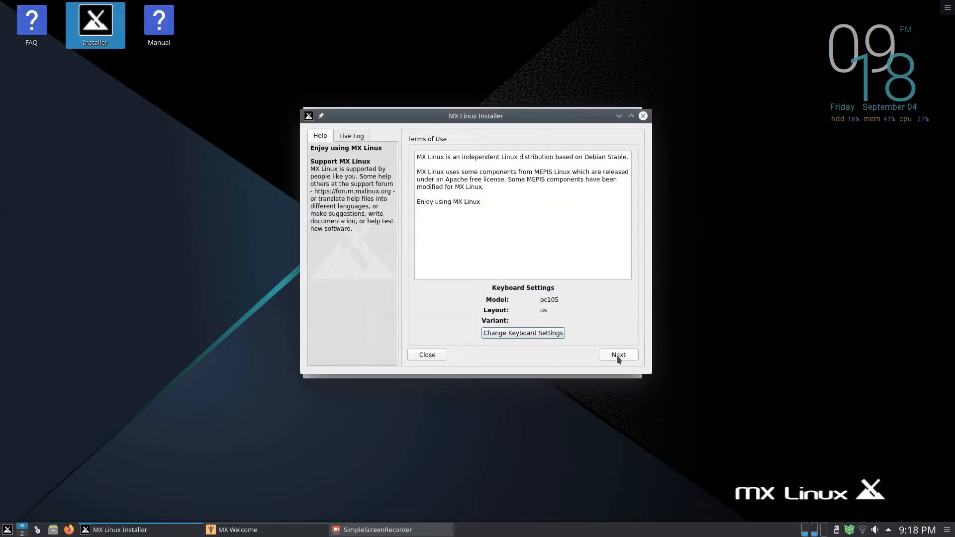
pyautogui.click(618, 355)
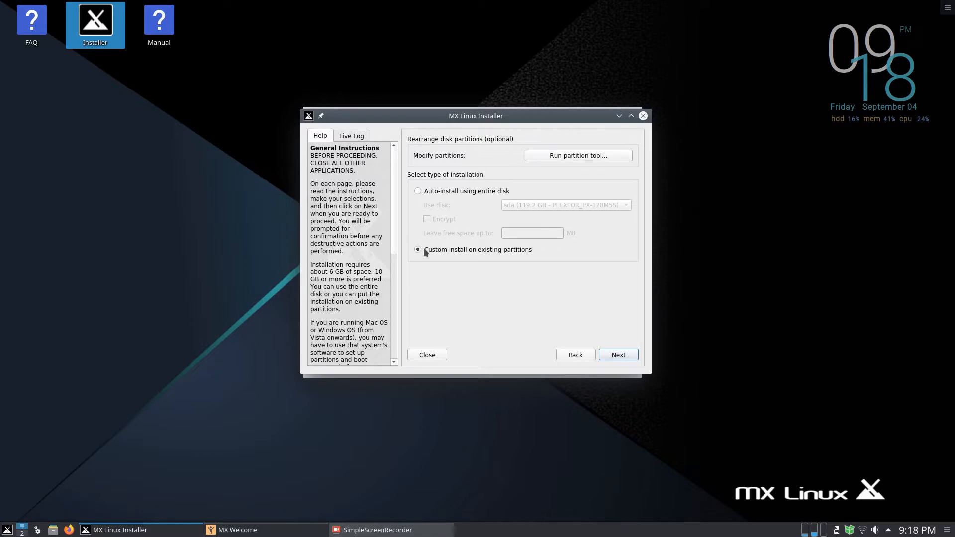
# Try the entire-disk auto-install option and inspect the sda disk's existing partitions in the partition tool
pyautogui.click(418, 192)
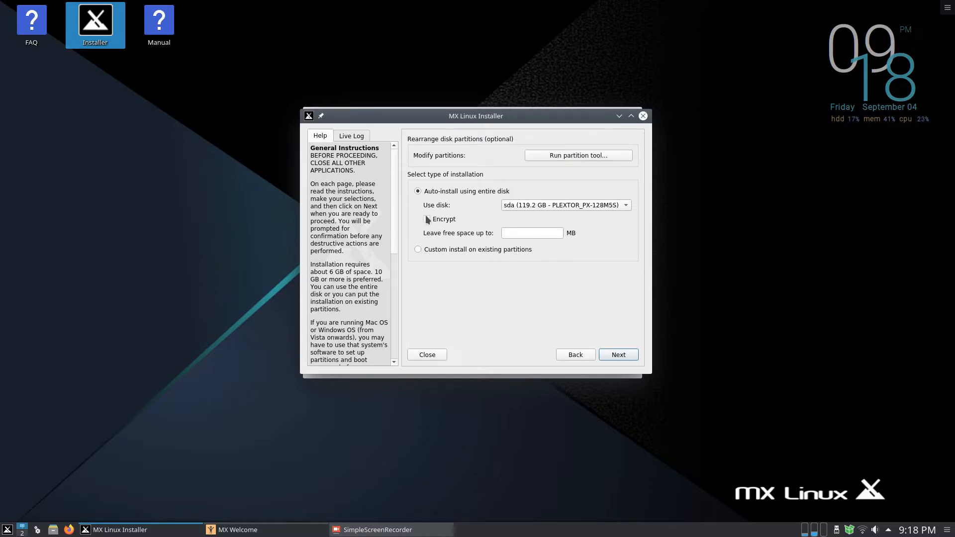
pyautogui.click(579, 157)
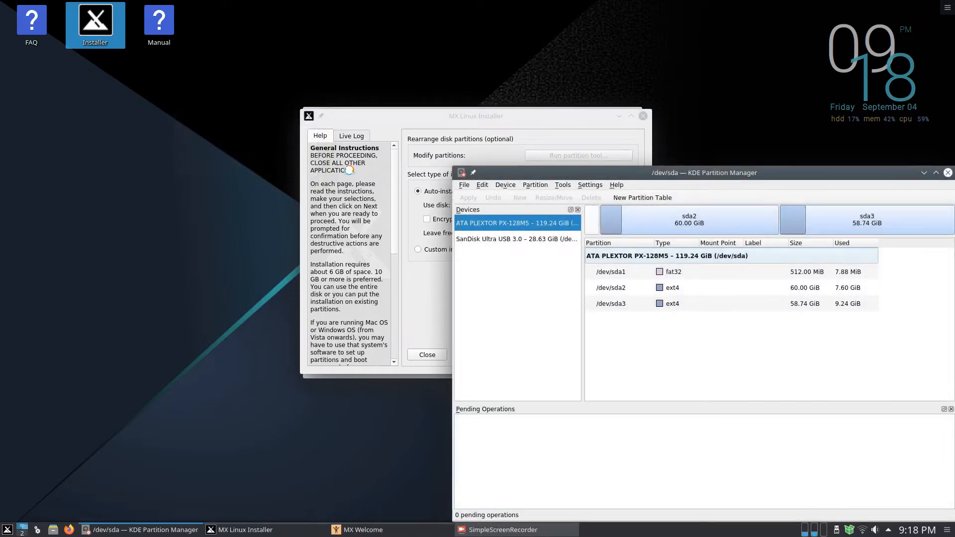
pyautogui.moveTo(738, 169); pyautogui.dragTo(511, 58)
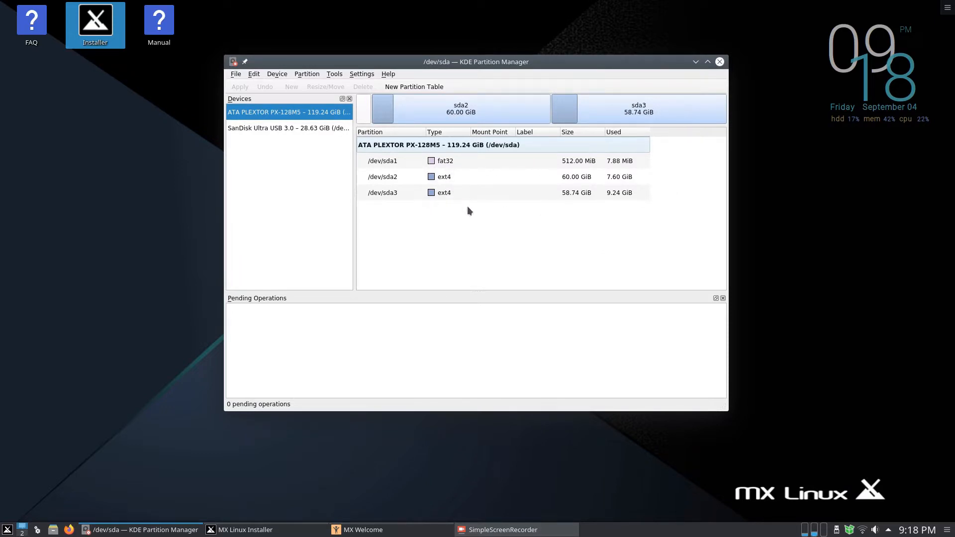
pyautogui.click(467, 164)
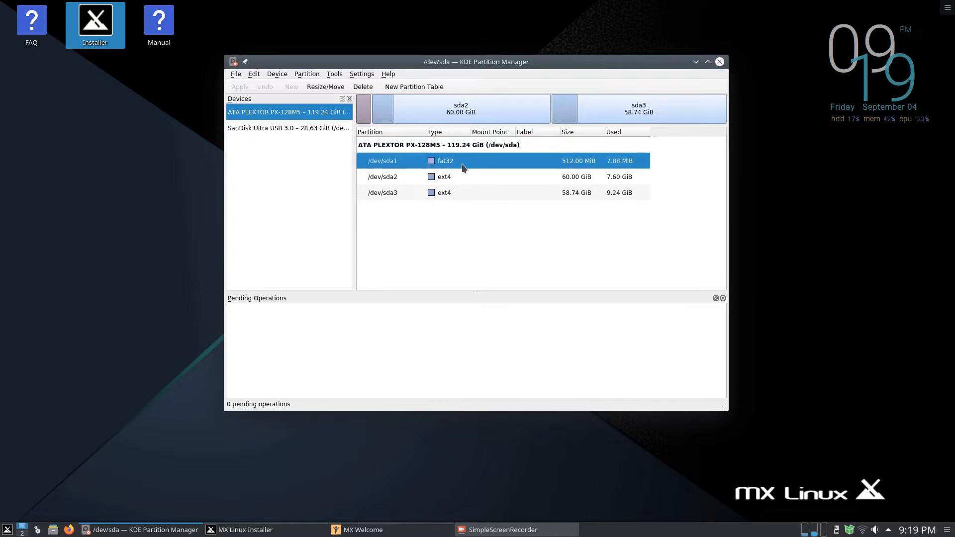
pyautogui.click(721, 62)
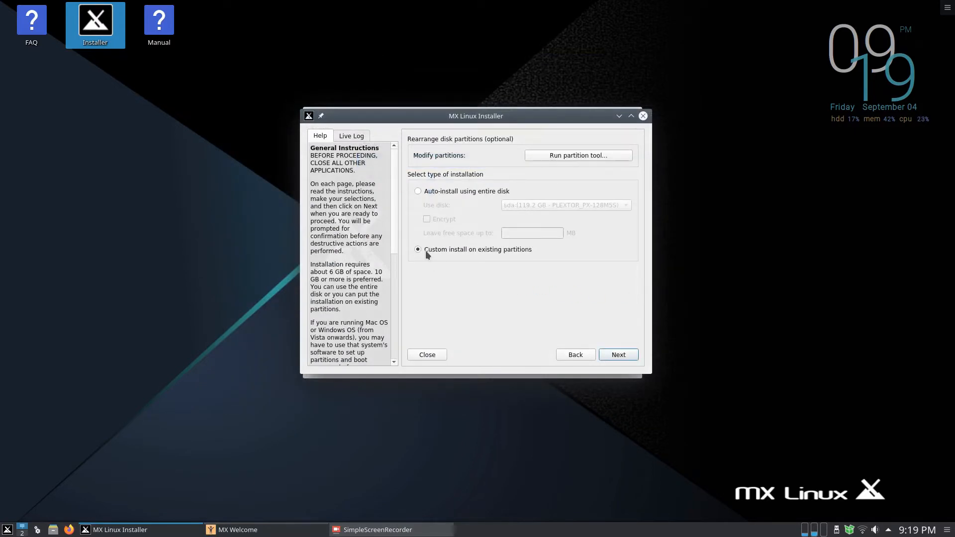
# Continue with a custom install on existing partitions and choose sda2 as the root location
pyautogui.click(618, 355)
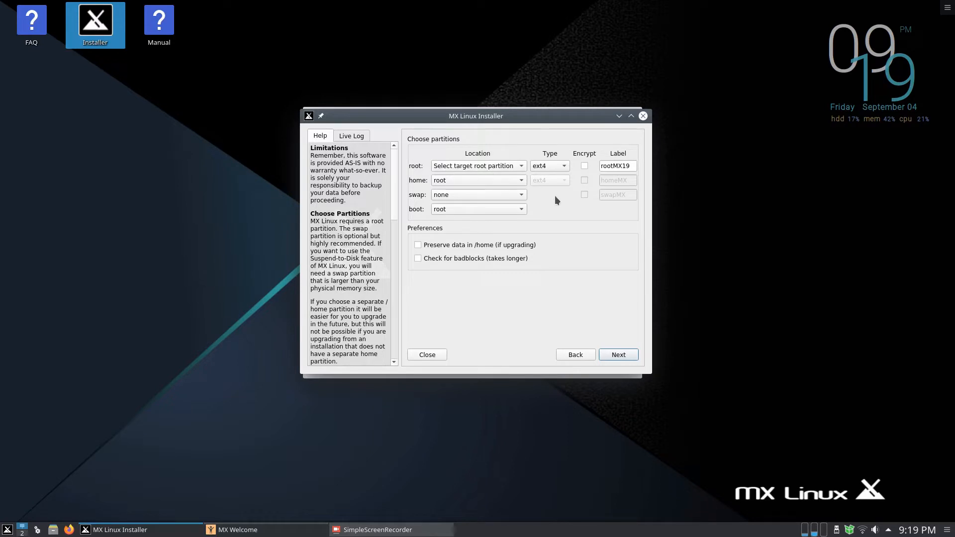
pyautogui.click(502, 167)
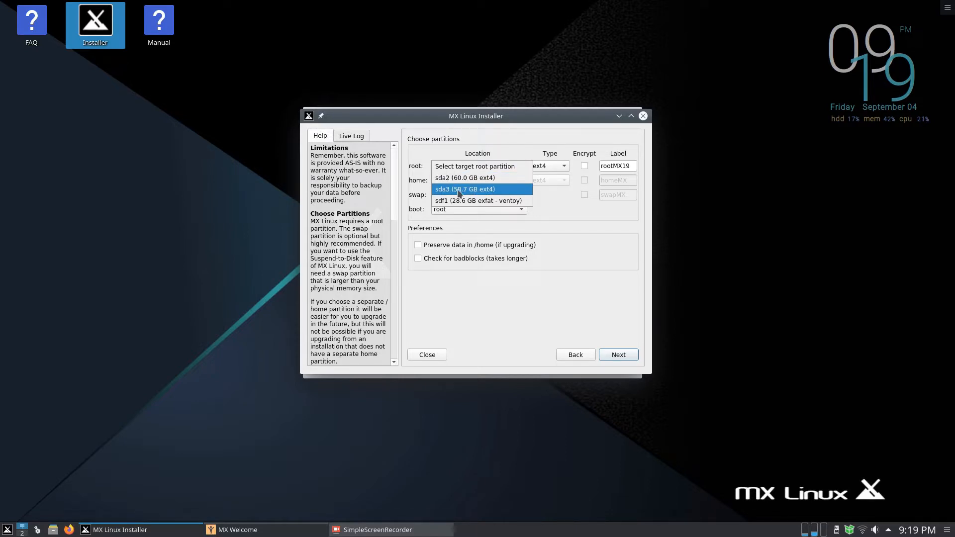
pyautogui.click(481, 179)
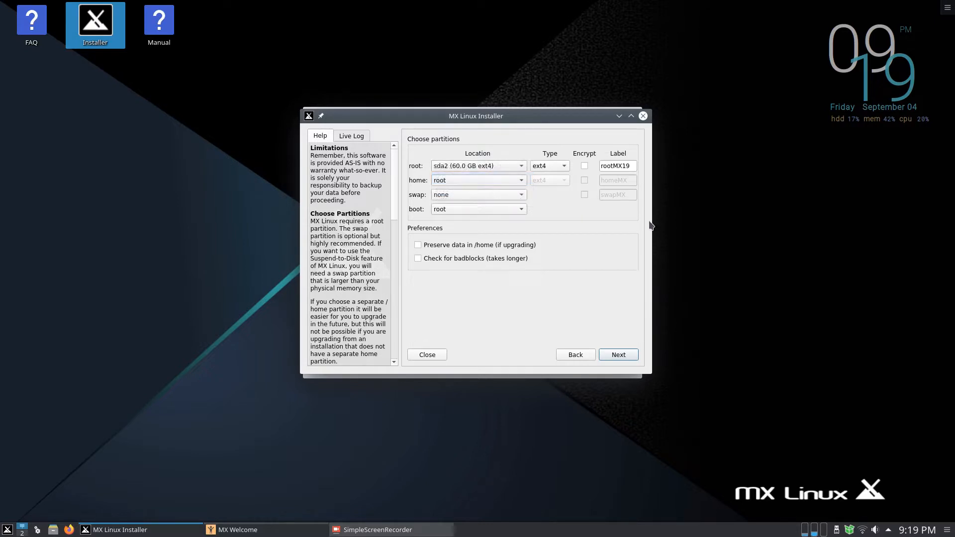
# Review the available locations for the home, swap and boot partitions, keeping root, none and root
pyautogui.click(497, 181)
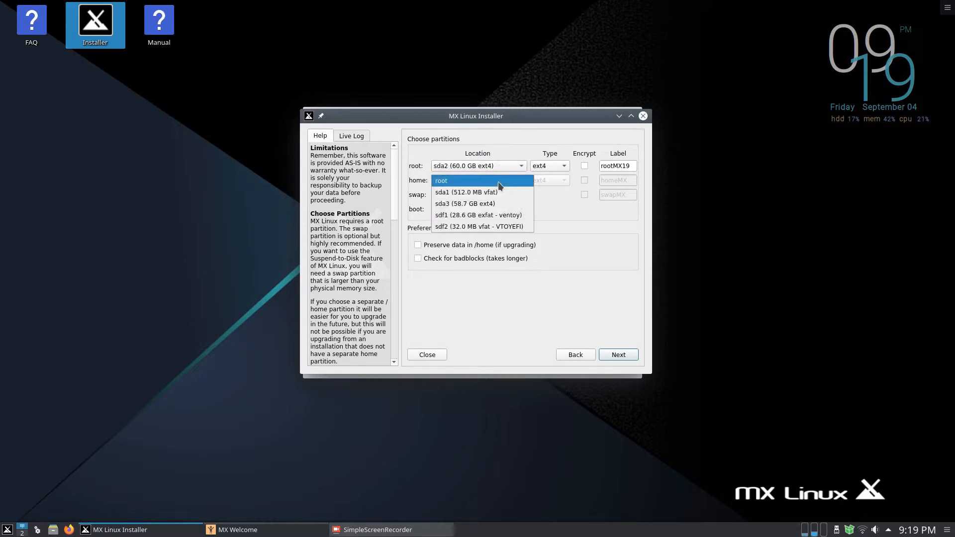
pyautogui.click(600, 223)
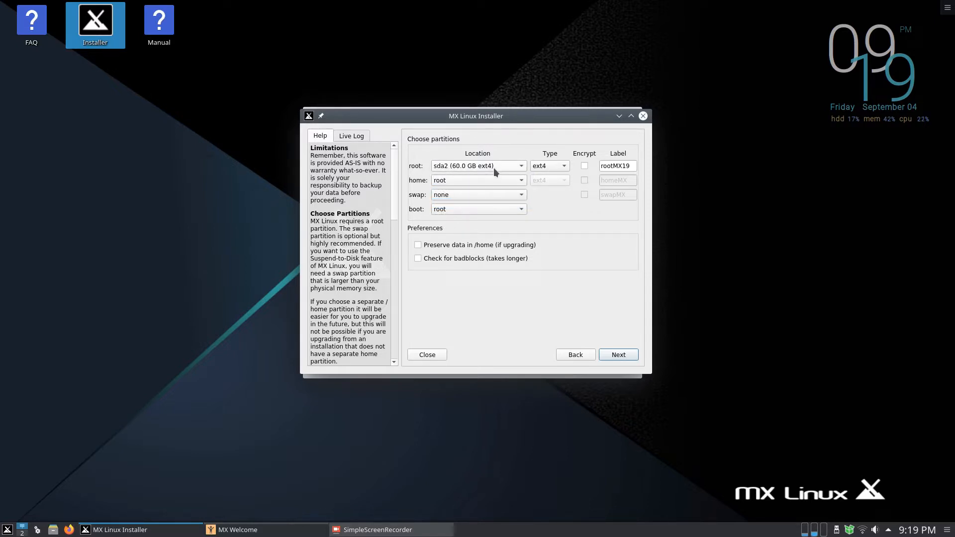
pyautogui.click(465, 193)
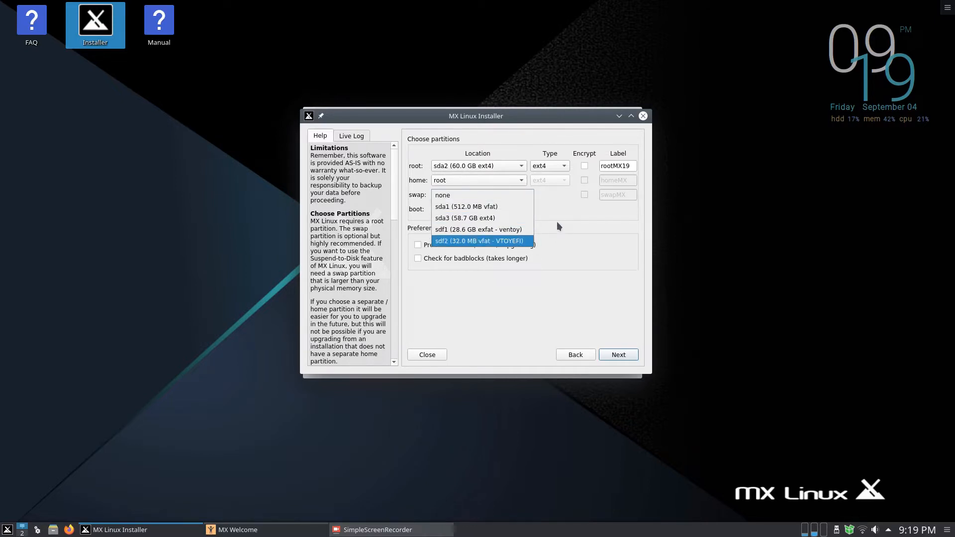
pyautogui.click(562, 201)
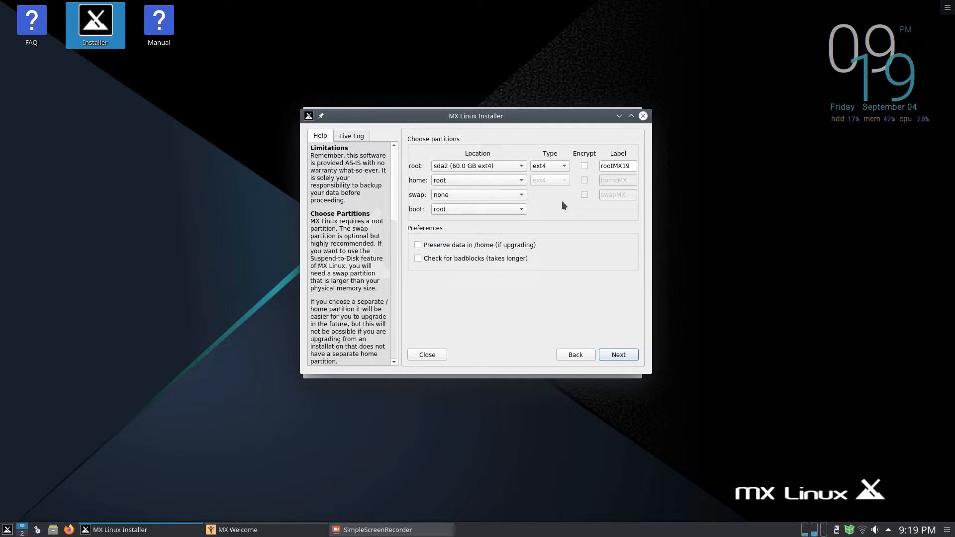
pyautogui.click(459, 210)
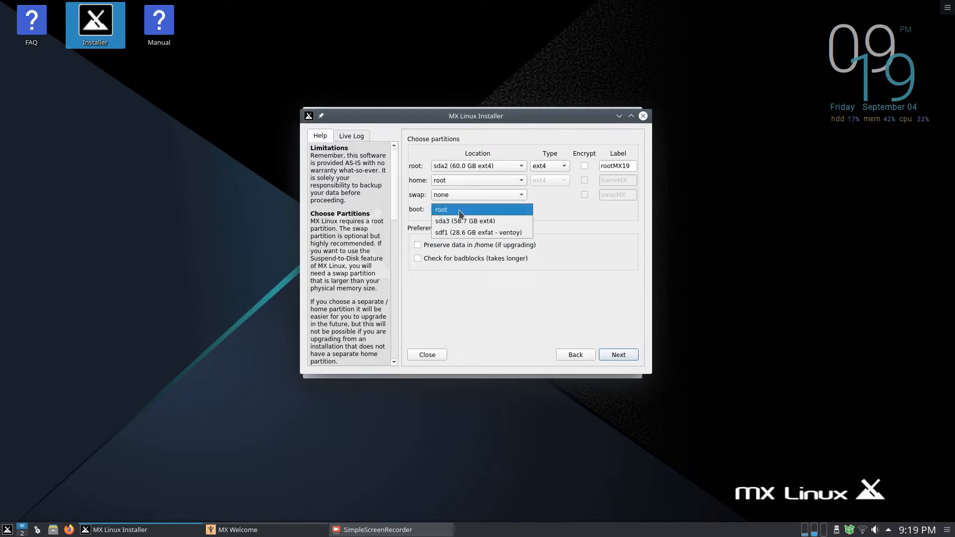
pyautogui.click(573, 222)
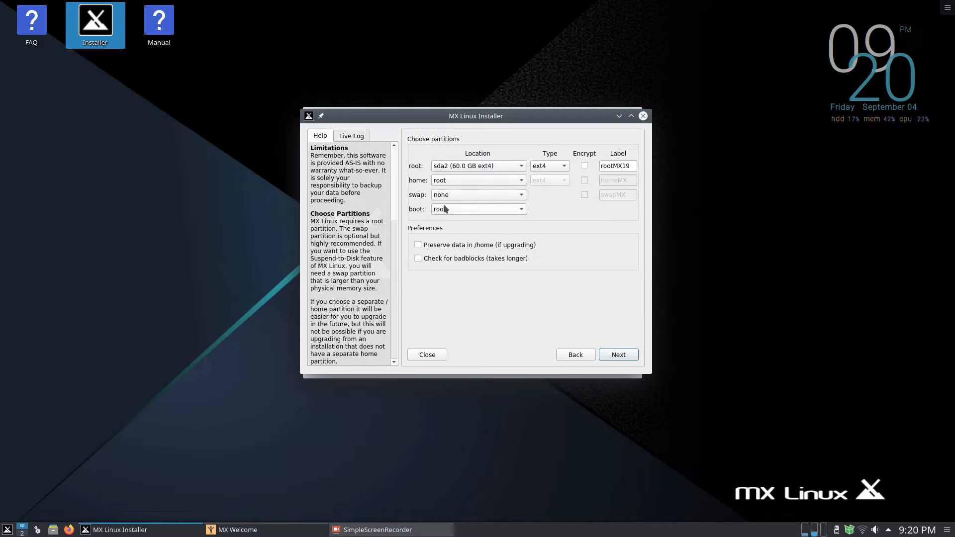
pyautogui.click(463, 209)
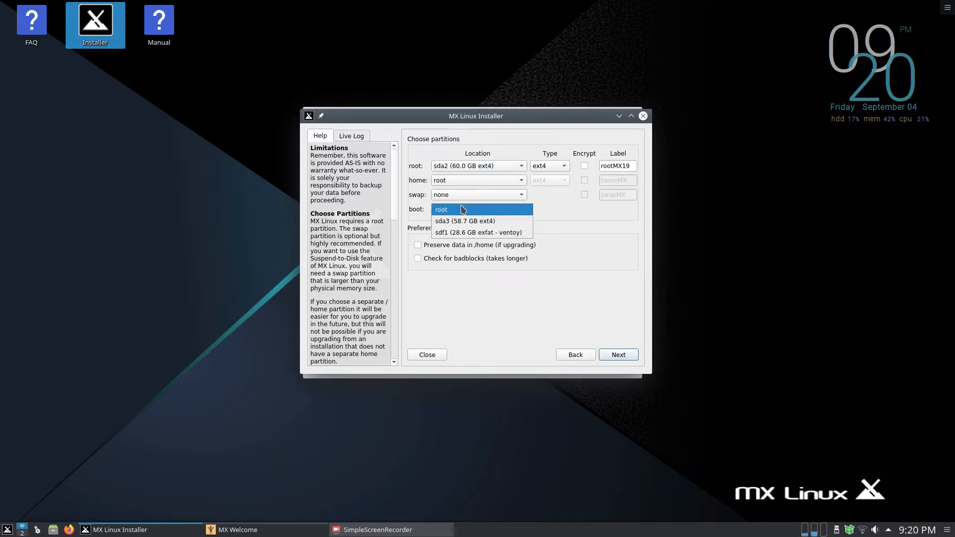
pyautogui.click(571, 213)
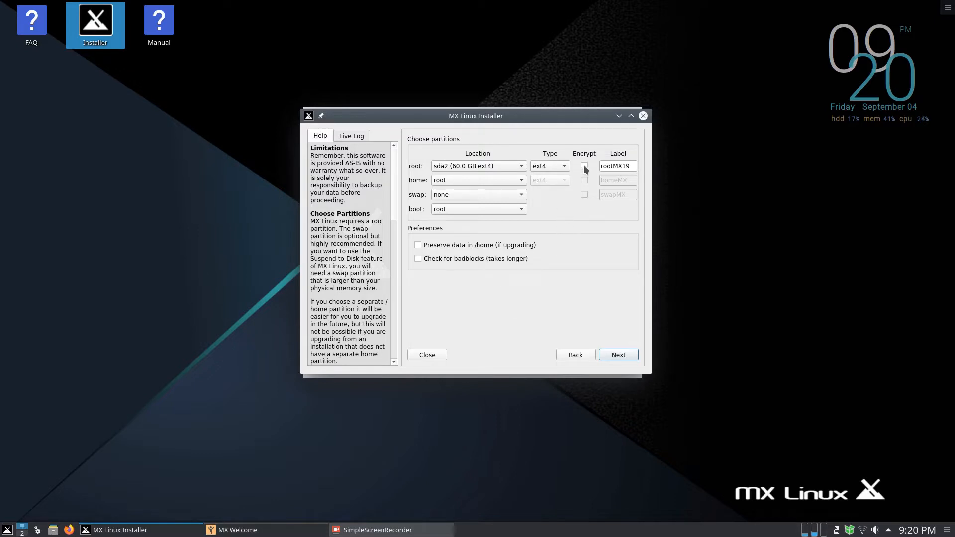
# Request the formatting of sda2, decline the confirmation, and return to the installation type page
pyautogui.click(619, 354)
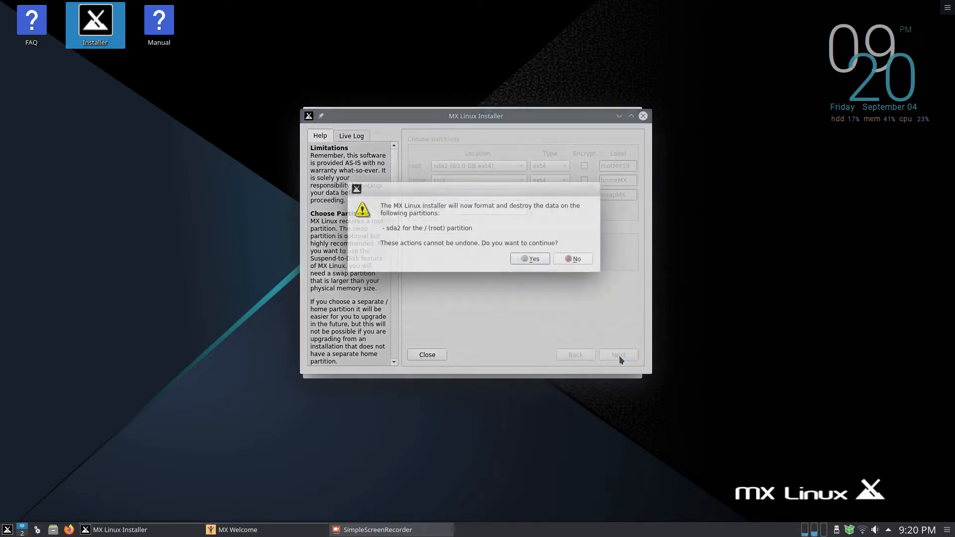
pyautogui.click(572, 259)
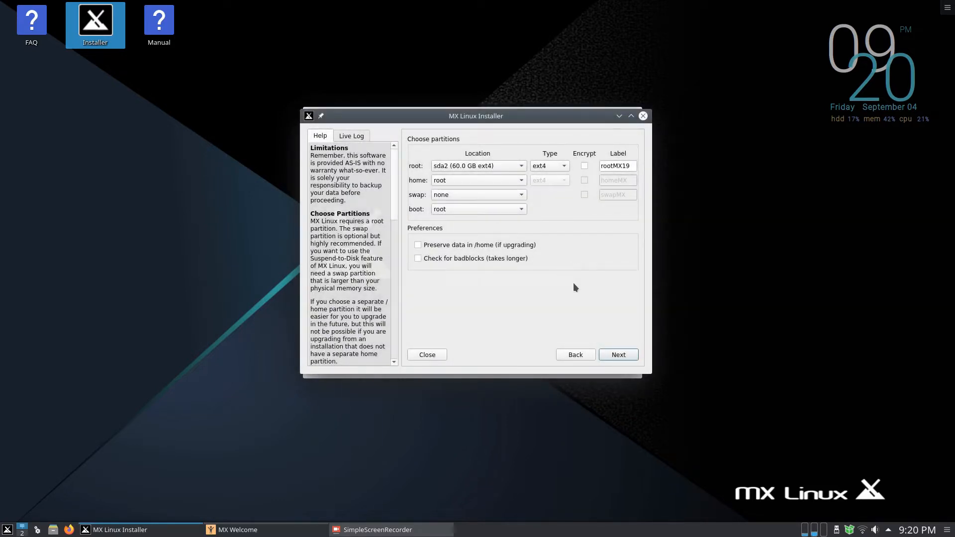
pyautogui.click(572, 356)
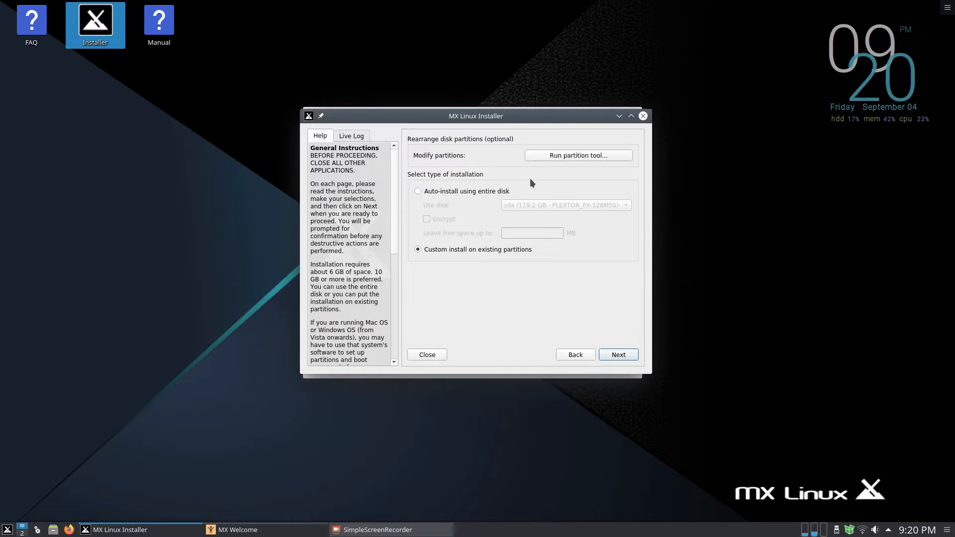
# In the partition tool, check the flags of the sda1 partition and set its label to EFI Boot
pyautogui.click(570, 155)
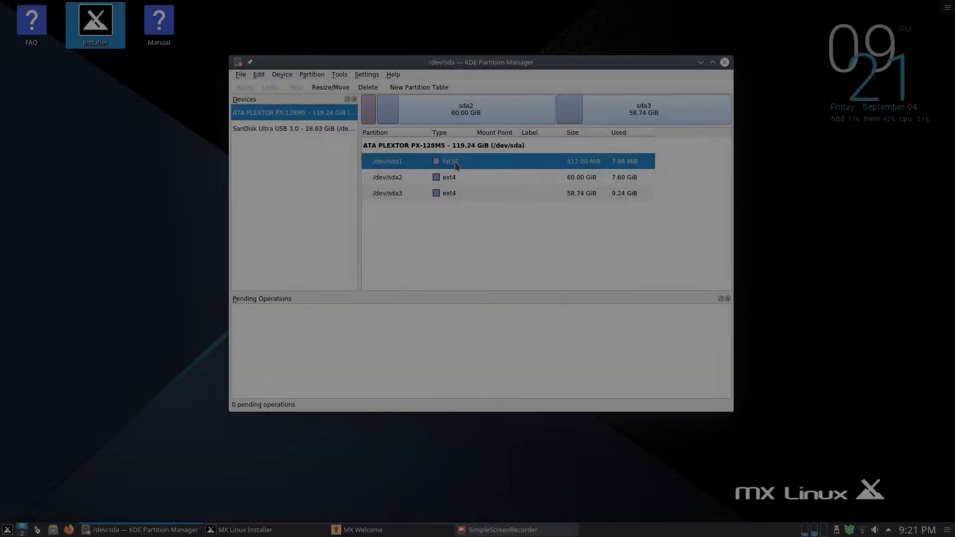
pyautogui.rightClick(454, 161)
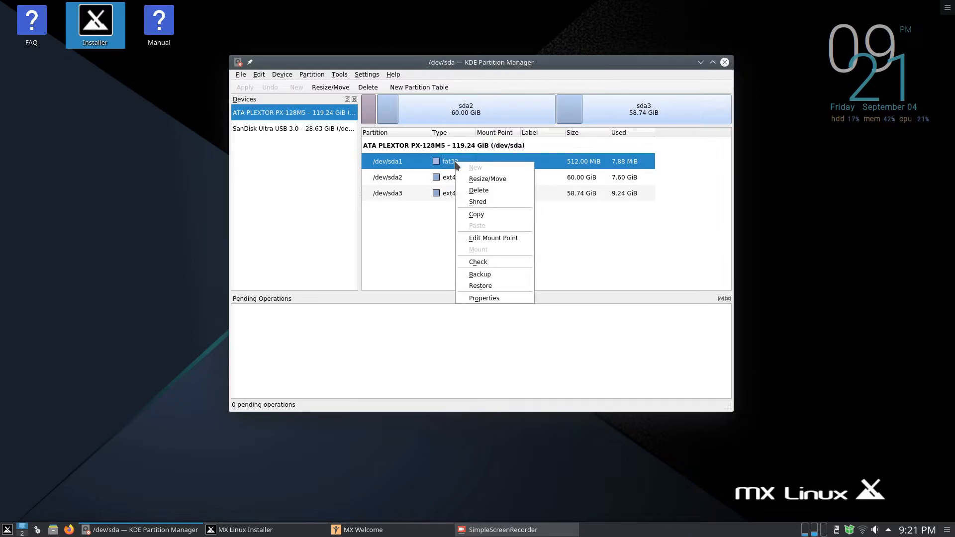
pyautogui.click(443, 270)
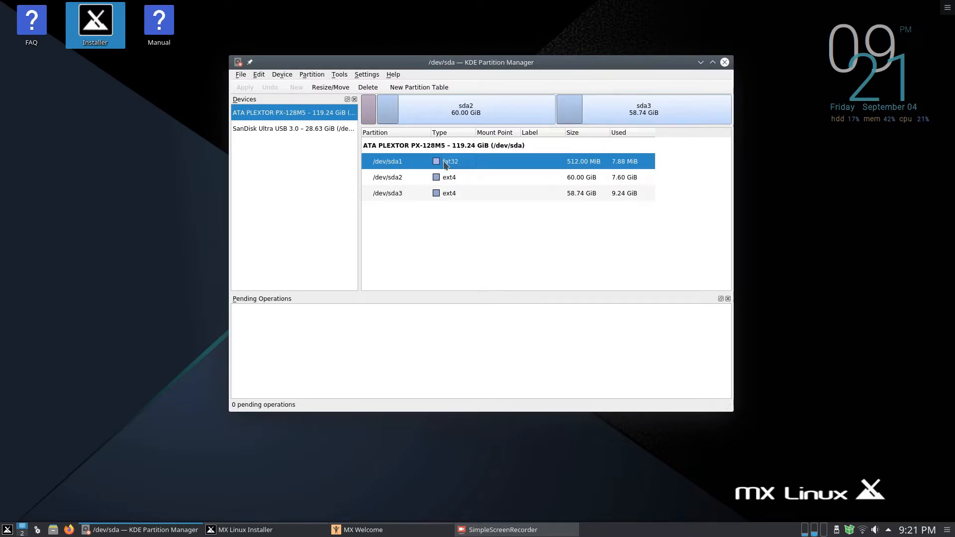
pyautogui.rightClick(444, 164)
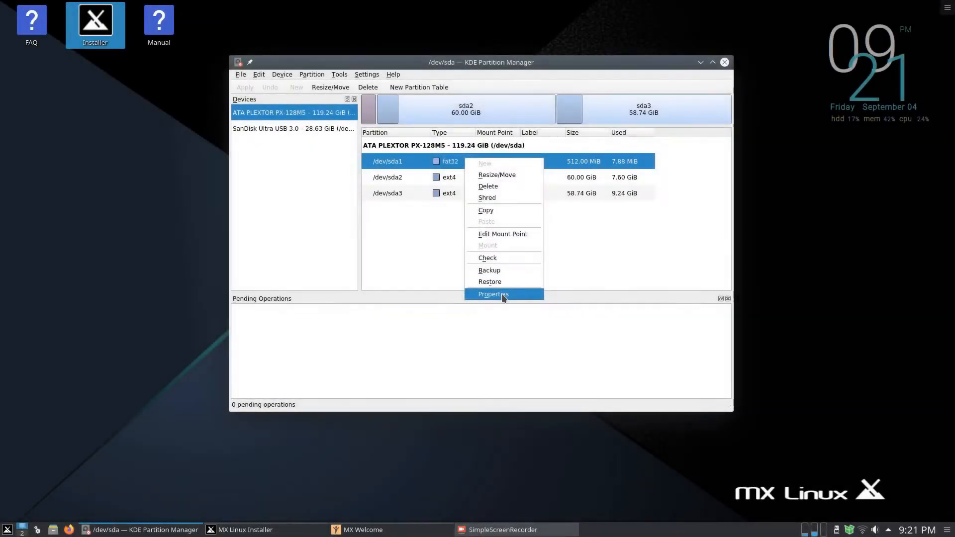
pyautogui.click(501, 295)
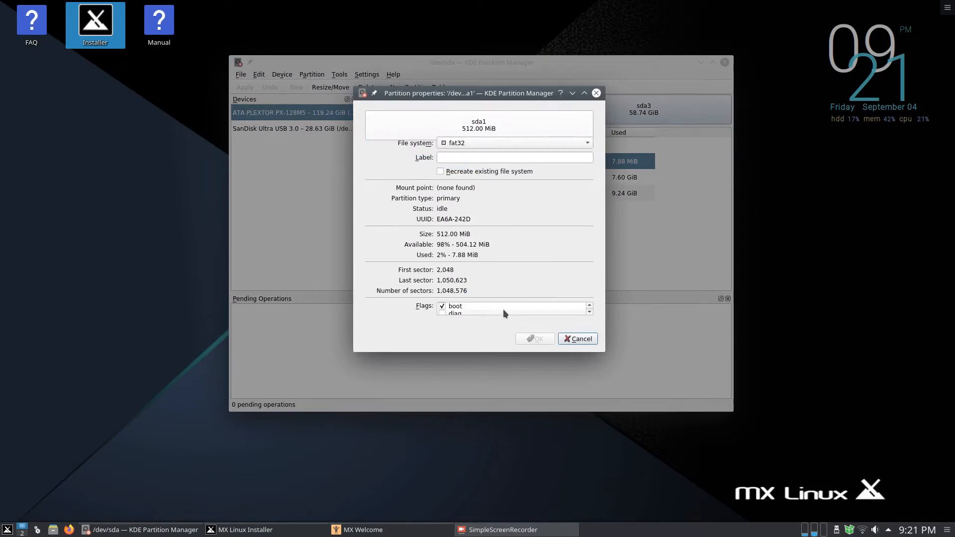
pyautogui.scroll(-1, 503, 314)
pyautogui.scroll(2, 467, 312)
pyautogui.scroll(-2, 467, 306)
pyautogui.click(458, 157)
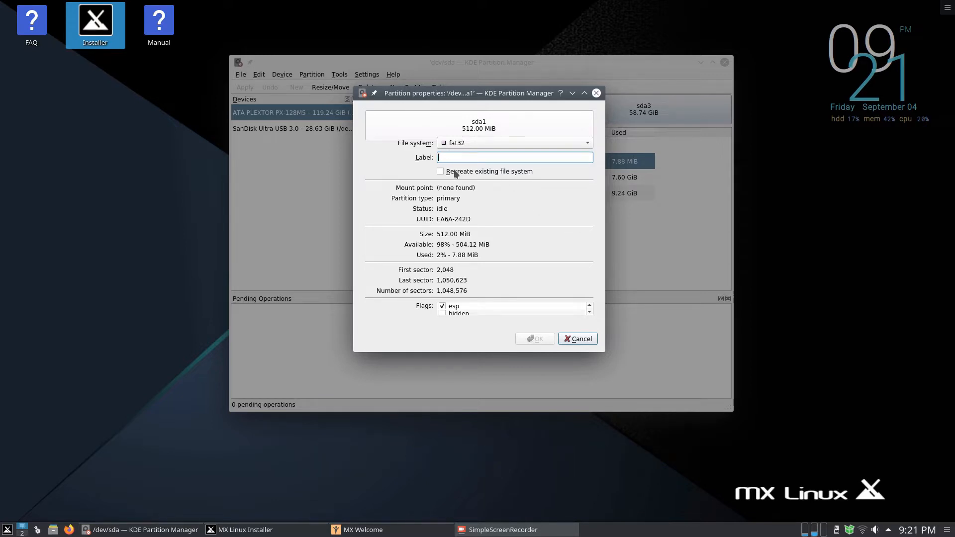
pyautogui.write('EFI Boot')
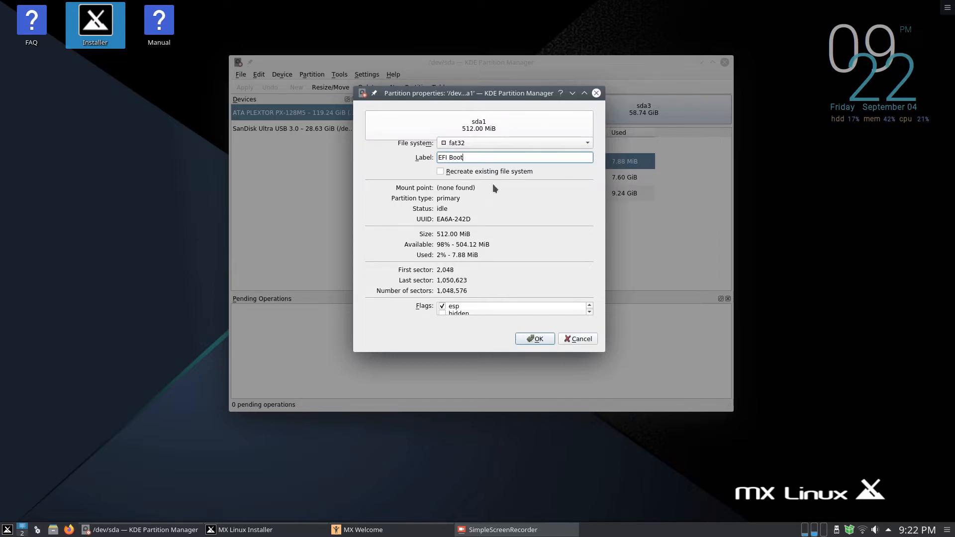
pyautogui.click(536, 339)
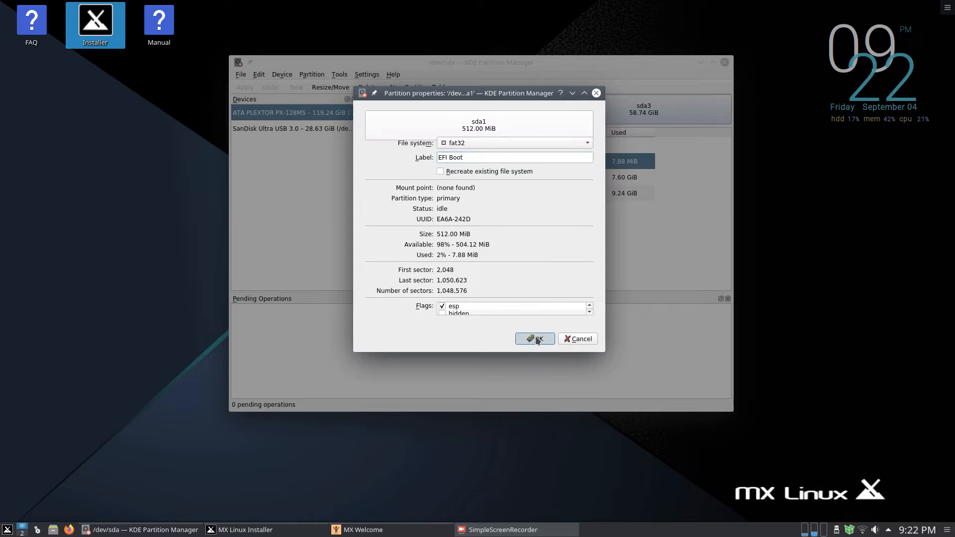
# Set the label of the sda2 partition to Root
pyautogui.rightClick(457, 176)
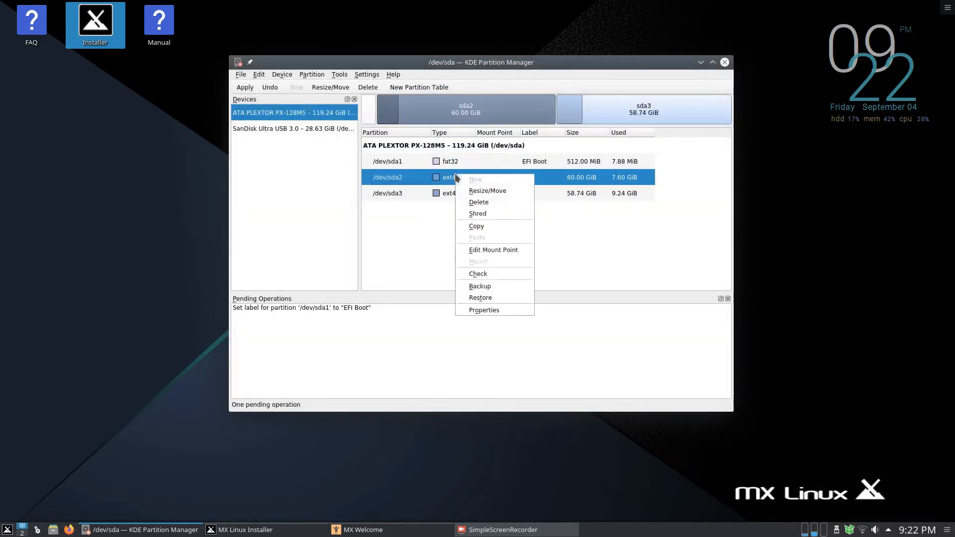
pyautogui.click(490, 310)
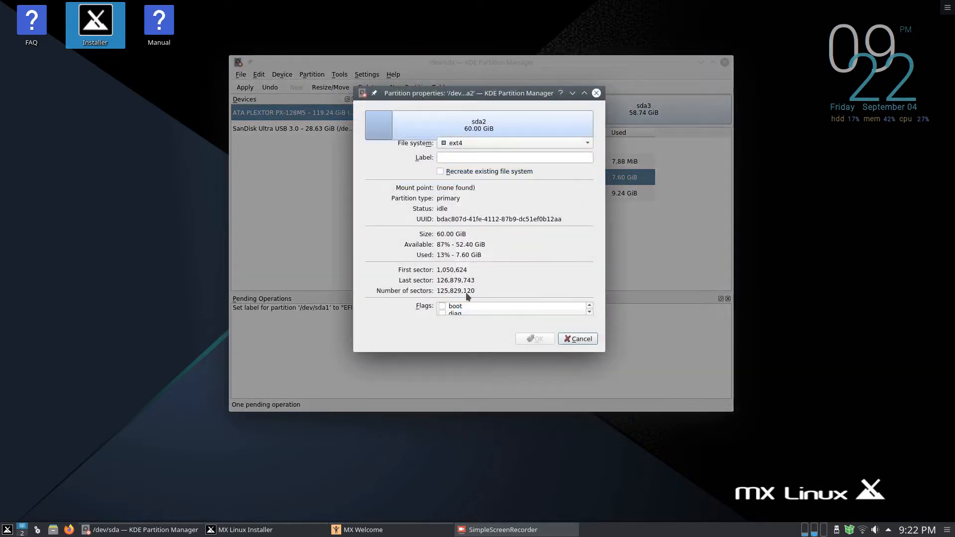
pyautogui.click(455, 158)
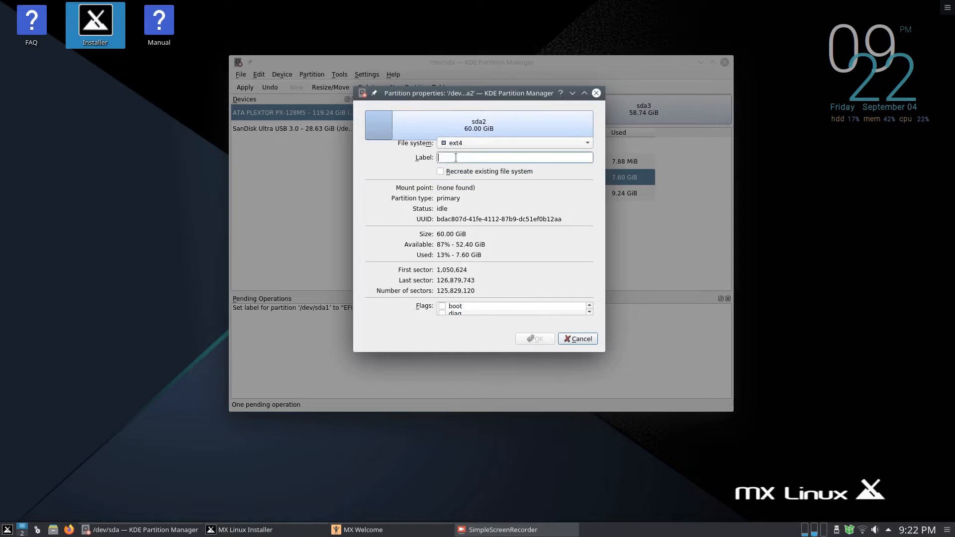
pyautogui.write('Root')
pyautogui.click(540, 339)
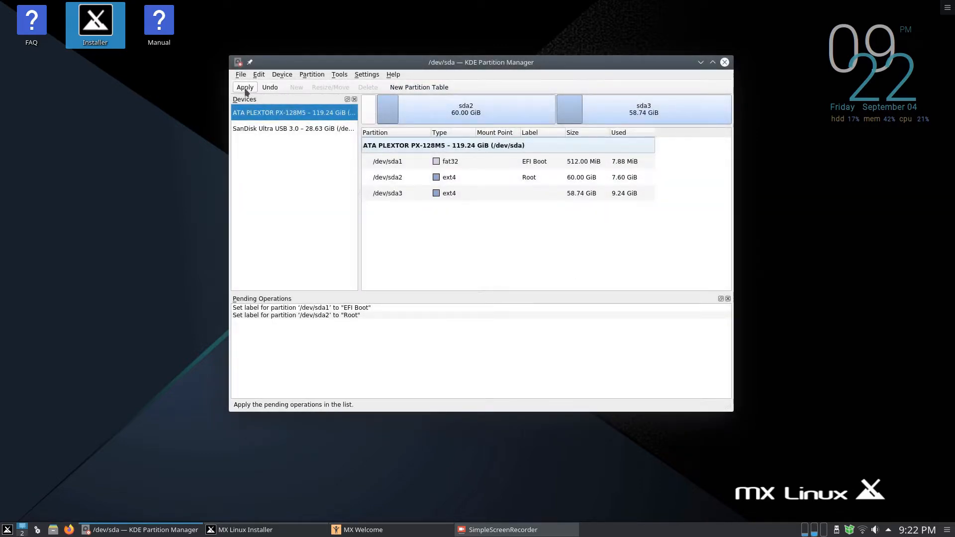
# Apply the pending partition label changes and close the partition tool
pyautogui.click(245, 87)
pyautogui.click(467, 300)
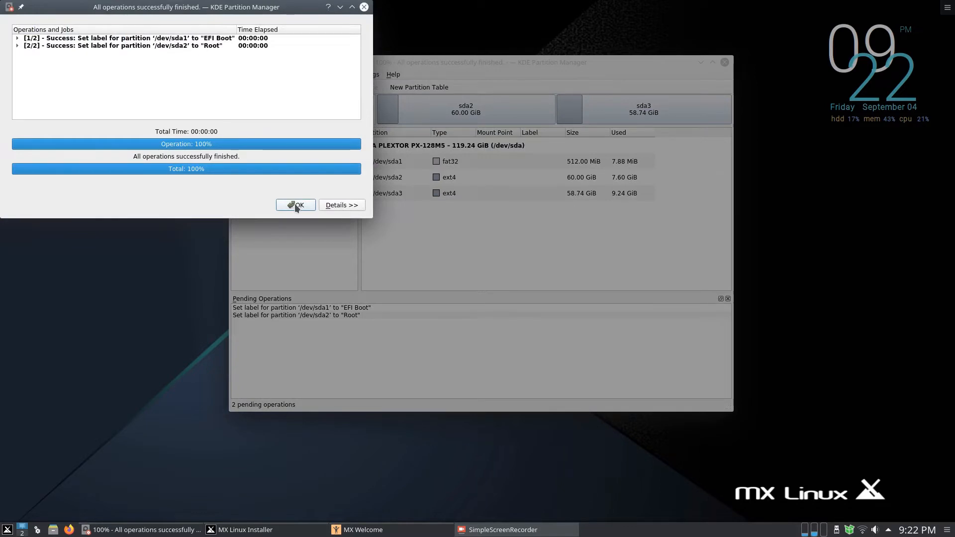
pyautogui.click(296, 206)
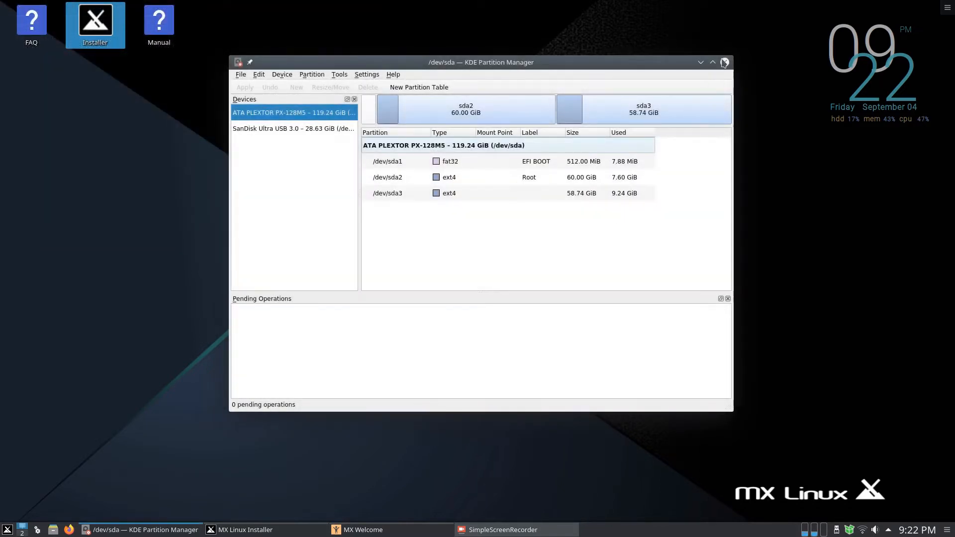
pyautogui.click(724, 61)
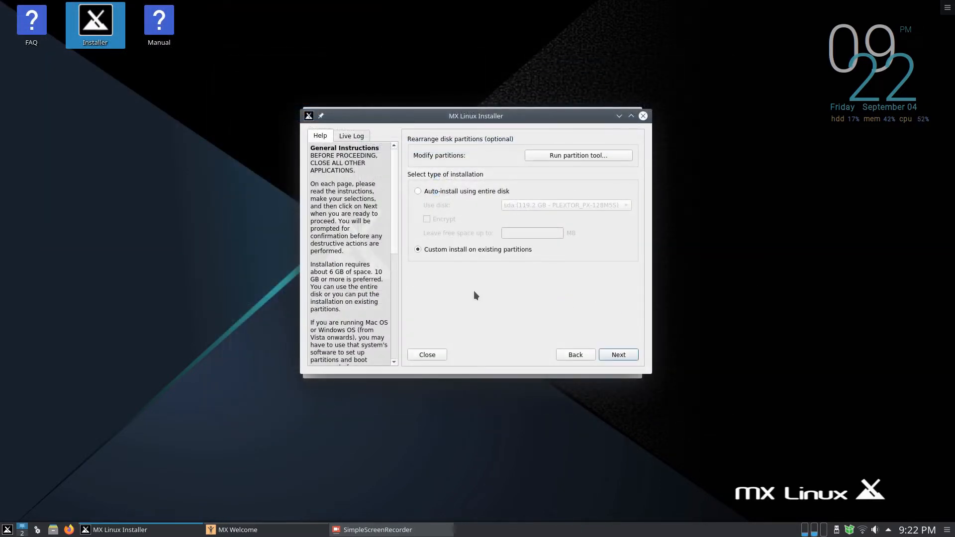
# Continue the custom install with sda2 as the root location and confirm formatting it
pyautogui.click(617, 355)
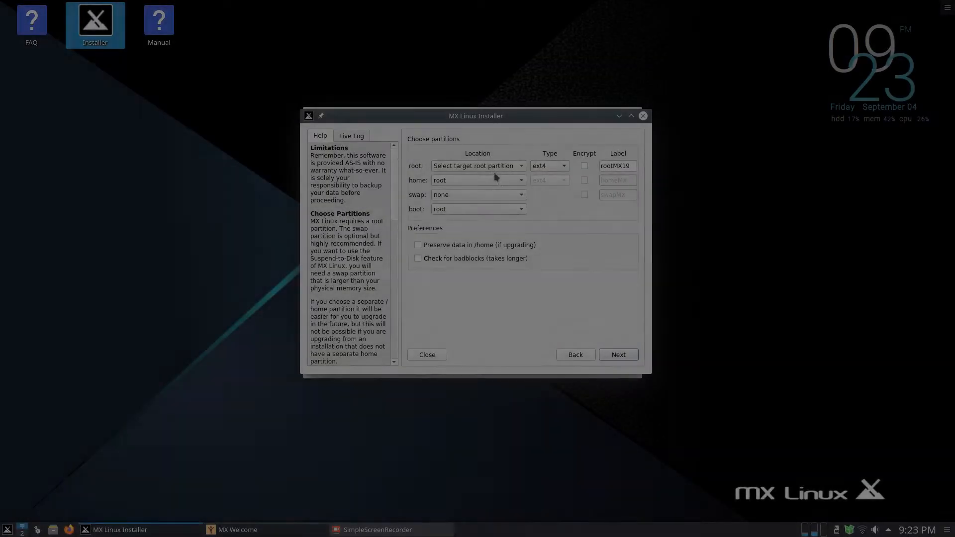
pyautogui.click(492, 167)
pyautogui.click(471, 178)
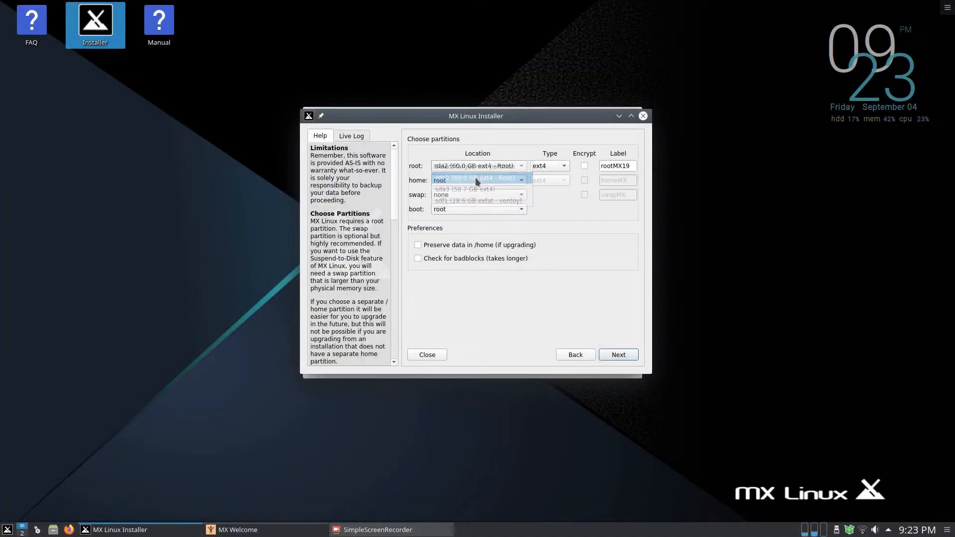
pyautogui.click(622, 355)
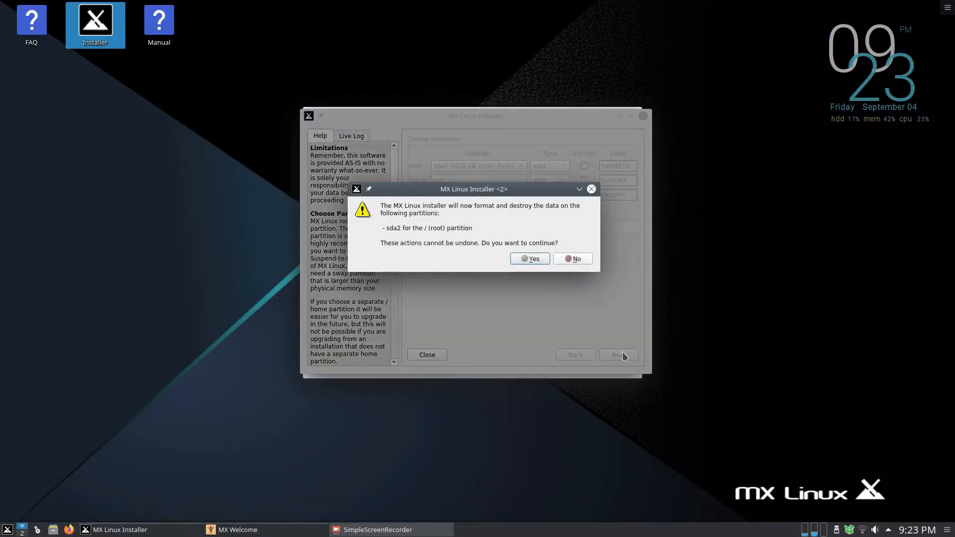
pyautogui.click(530, 259)
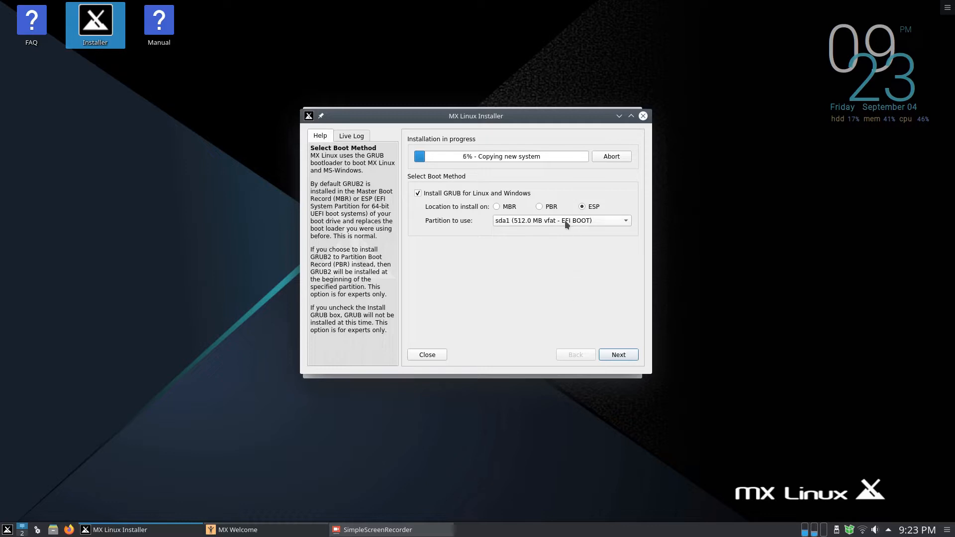
# Keep GRUB on the ESP partition sda1, set the computer name to mx-desktop, and continue
pyautogui.click(618, 355)
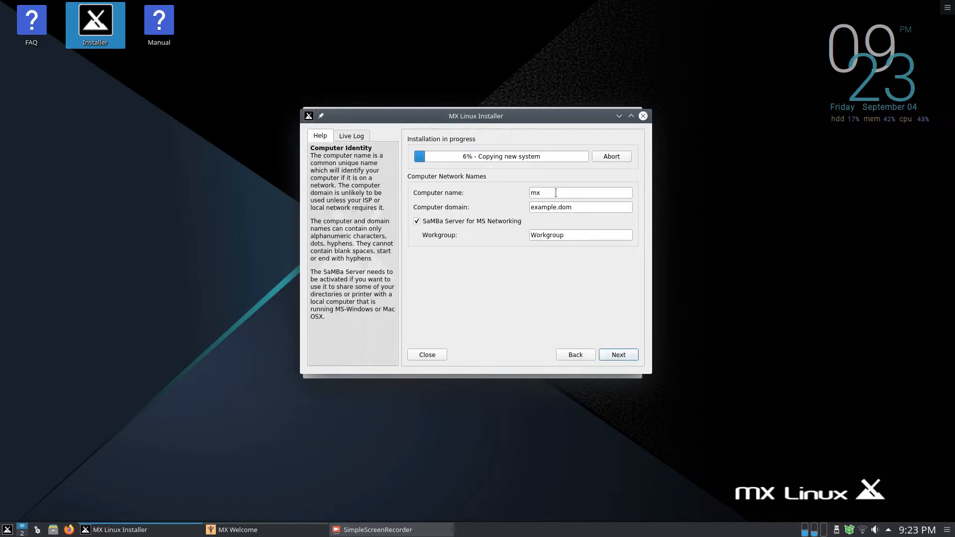
pyautogui.moveTo(553, 193); pyautogui.dragTo(506, 191)
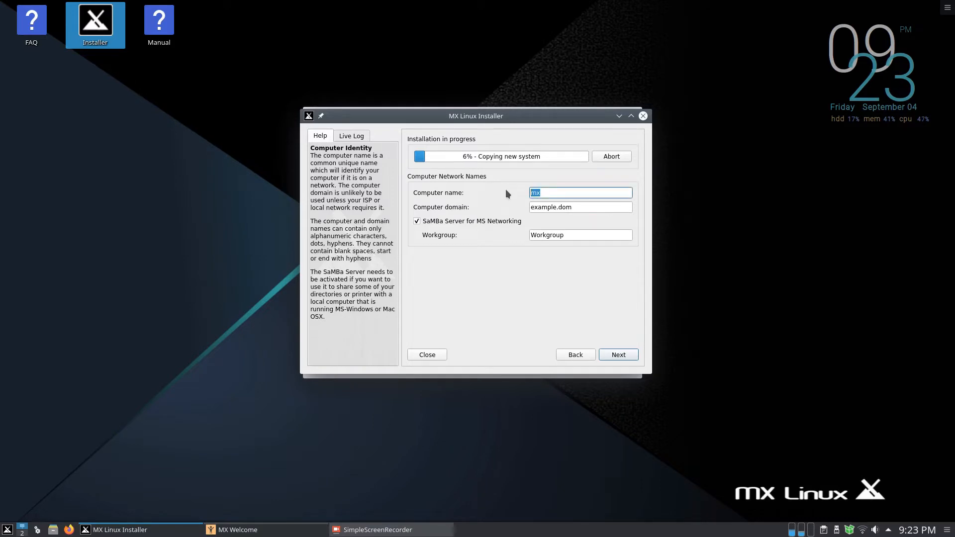
pyautogui.write('deskt')
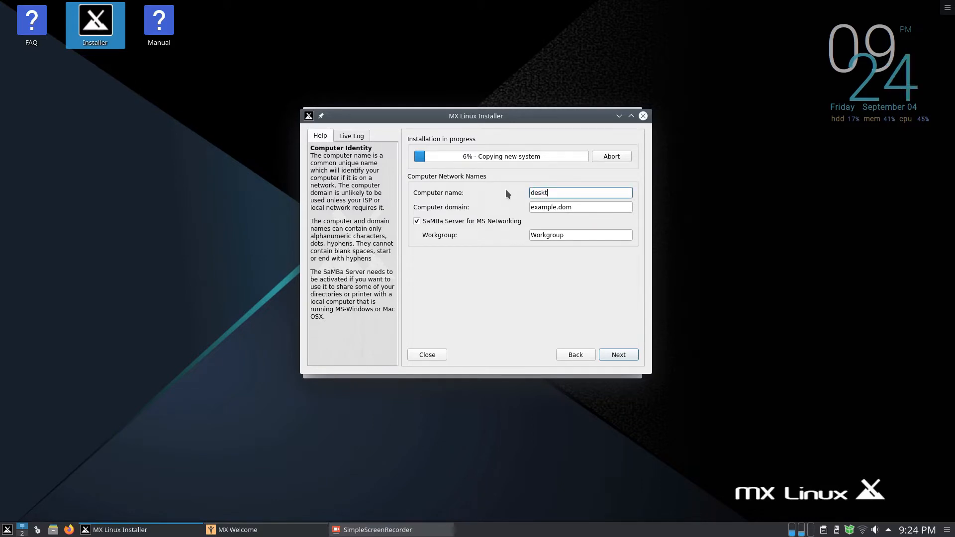
pyautogui.write('op')
pyautogui.press('Home')
pyautogui.write('mx-')
pyautogui.click(622, 353)
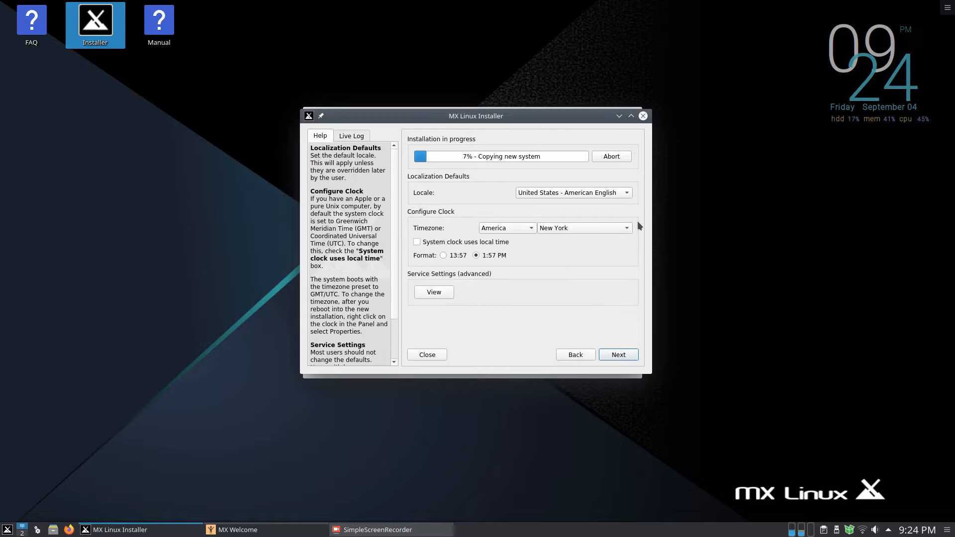
# Set the locale to Australia - Australian English and the timezone to Australia, West
pyautogui.click(616, 193)
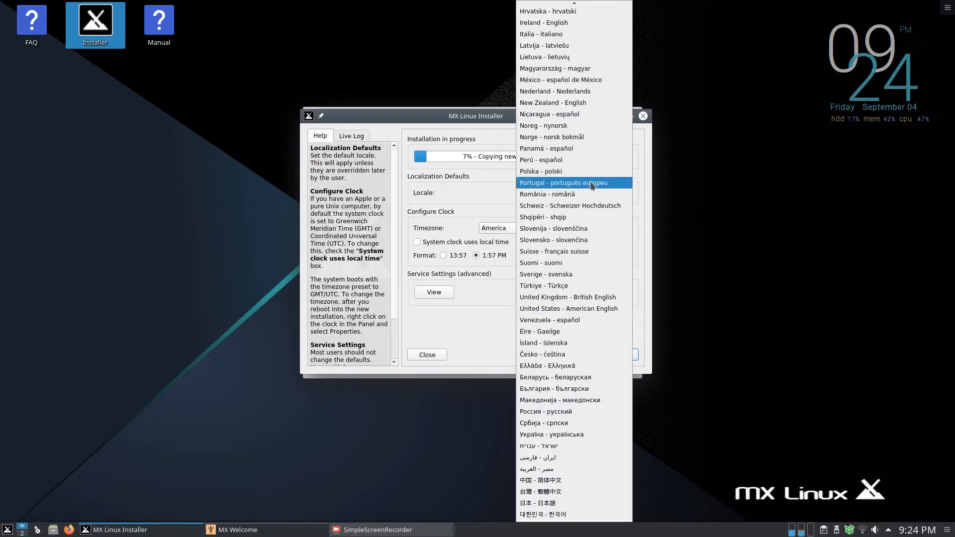
pyautogui.scroll(5, 590, 182)
pyautogui.click(570, 17)
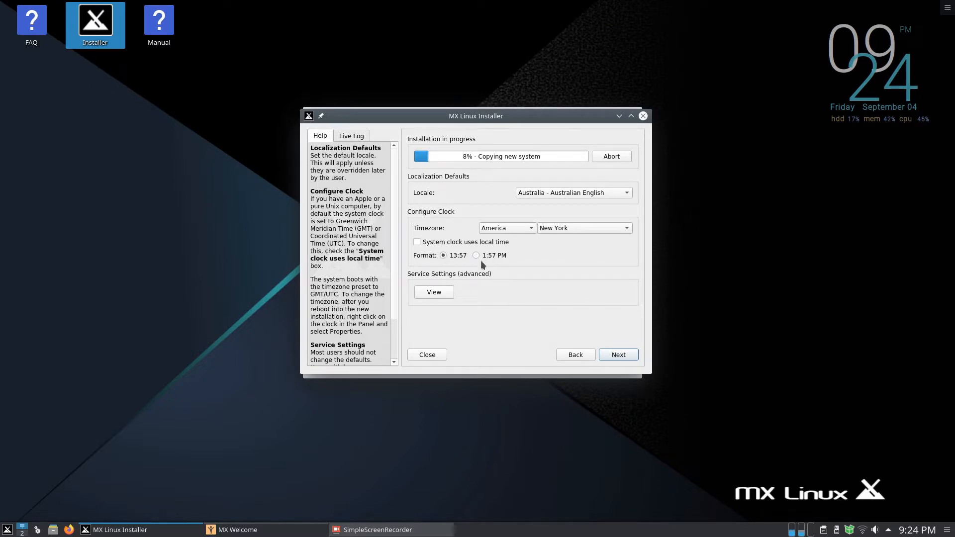
pyautogui.click(507, 227)
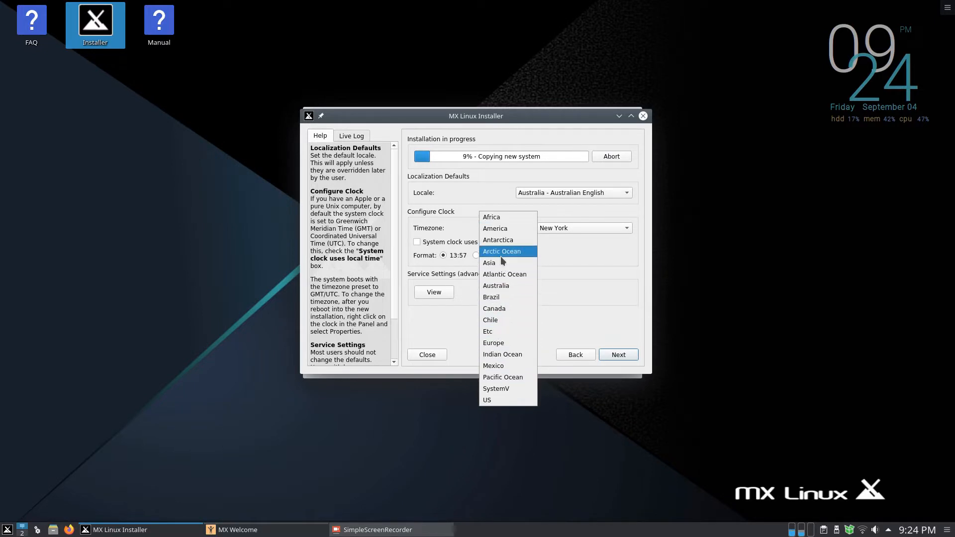
pyautogui.click(503, 286)
pyautogui.click(599, 227)
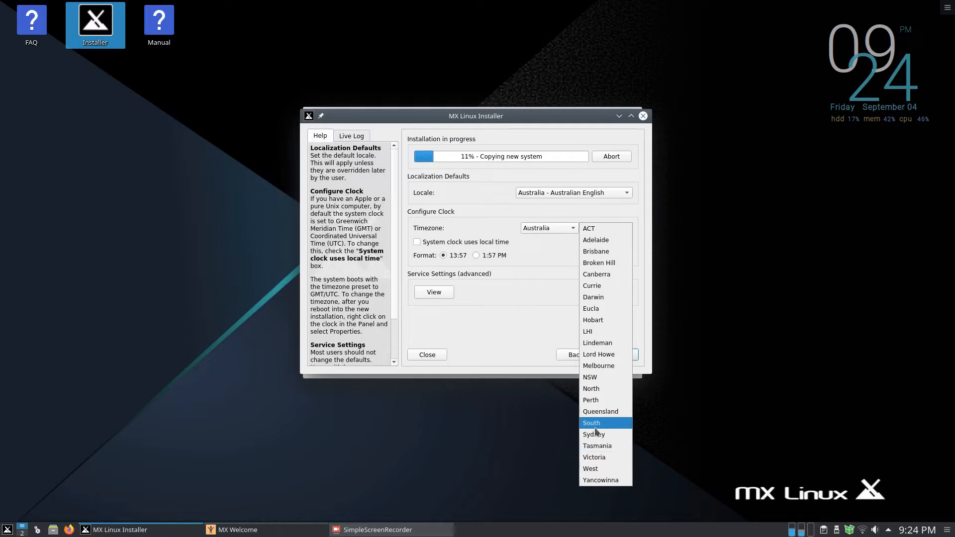
pyautogui.click(593, 470)
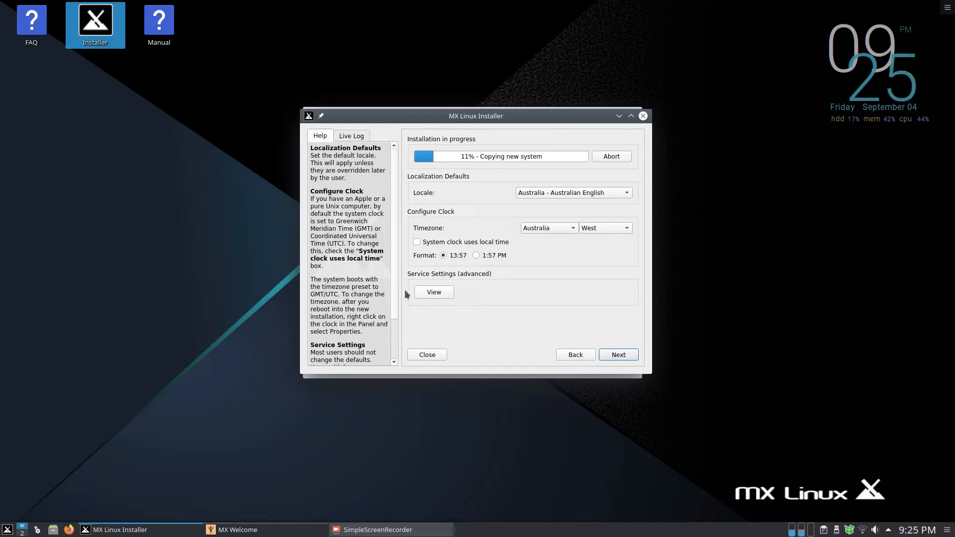
# Review the common services to enable, keep the default selection, and continue to the user account page
pyautogui.click(434, 293)
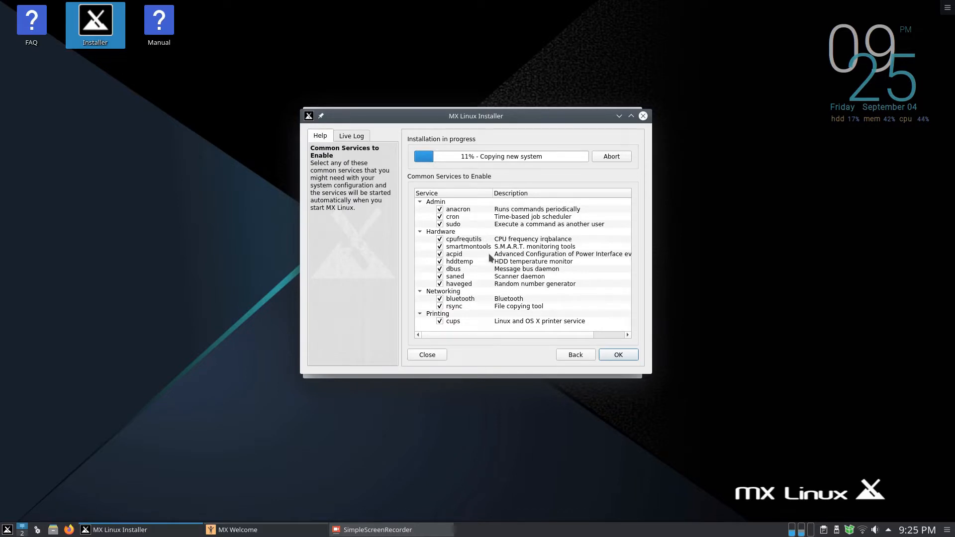
pyautogui.moveTo(588, 334); pyautogui.dragTo(508, 339)
pyautogui.click(612, 354)
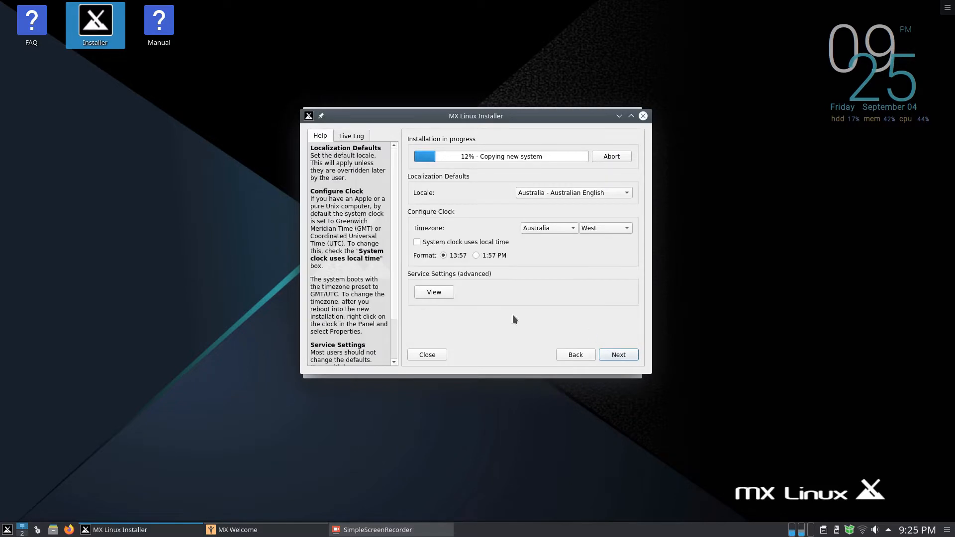
pyautogui.click(619, 355)
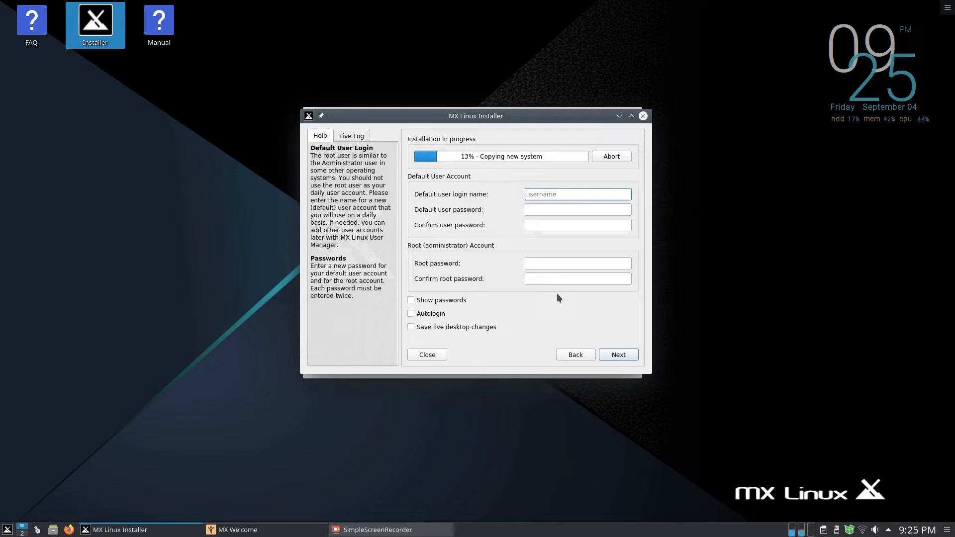
# Enter the default user's login name, then enter and confirm the default user password
pyautogui.write('colin')
pyautogui.press('Tab')
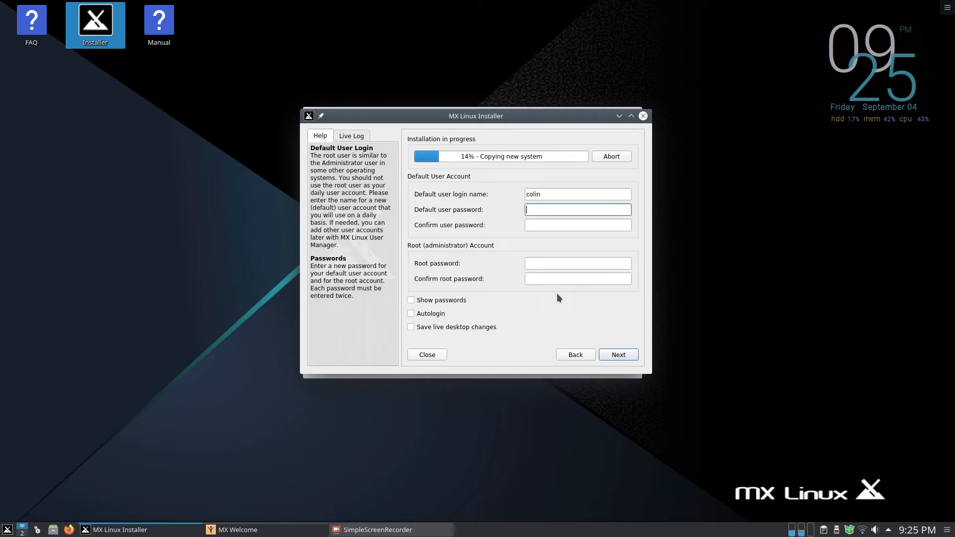
pyautogui.write('********')
pyautogui.press('Tab')
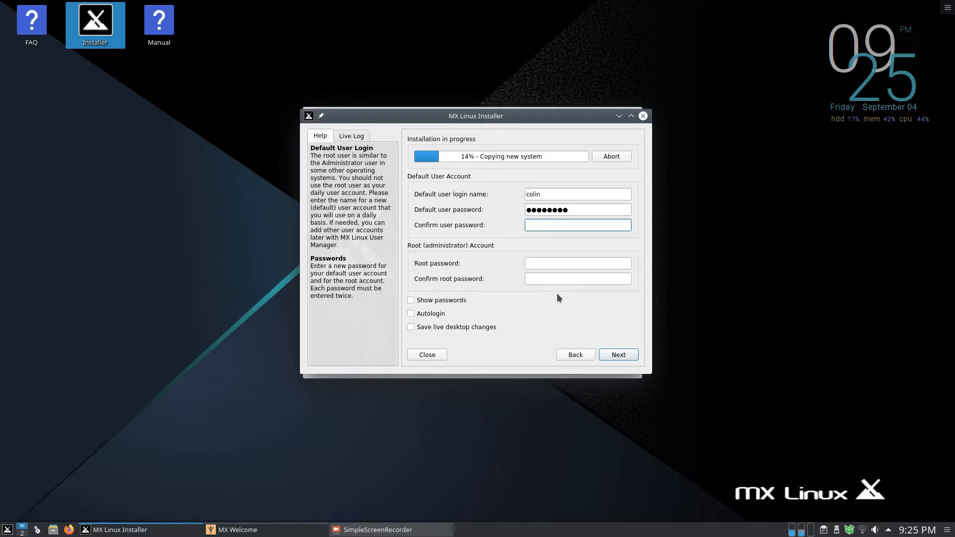
pyautogui.write('*****')
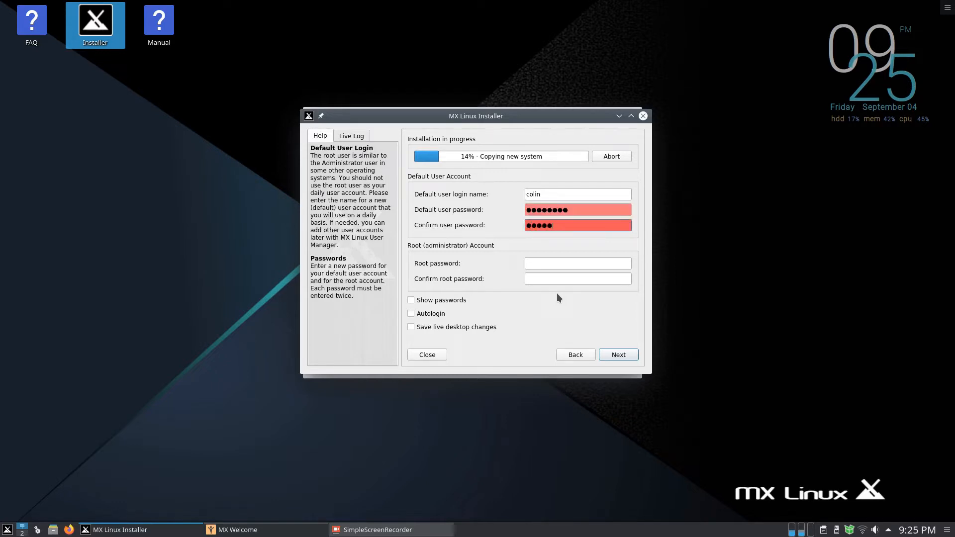
pyautogui.write('***')
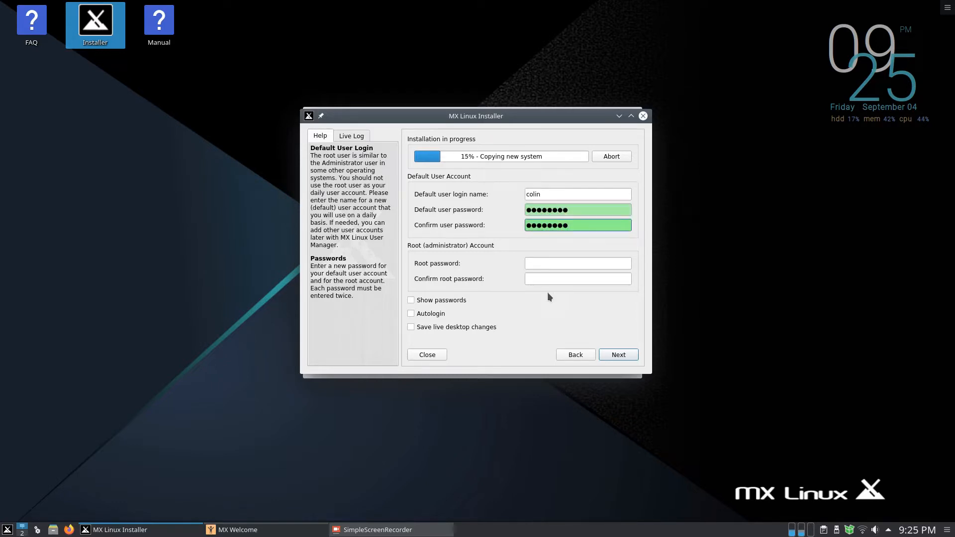
# Enter and confirm the root password for the administrator account
pyautogui.click(551, 264)
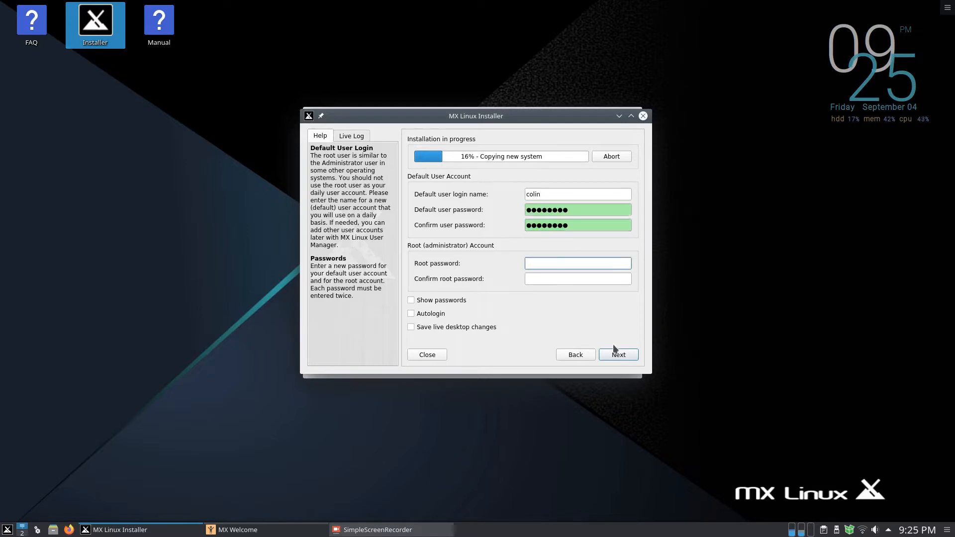
pyautogui.write('********')
pyautogui.press('Tab')
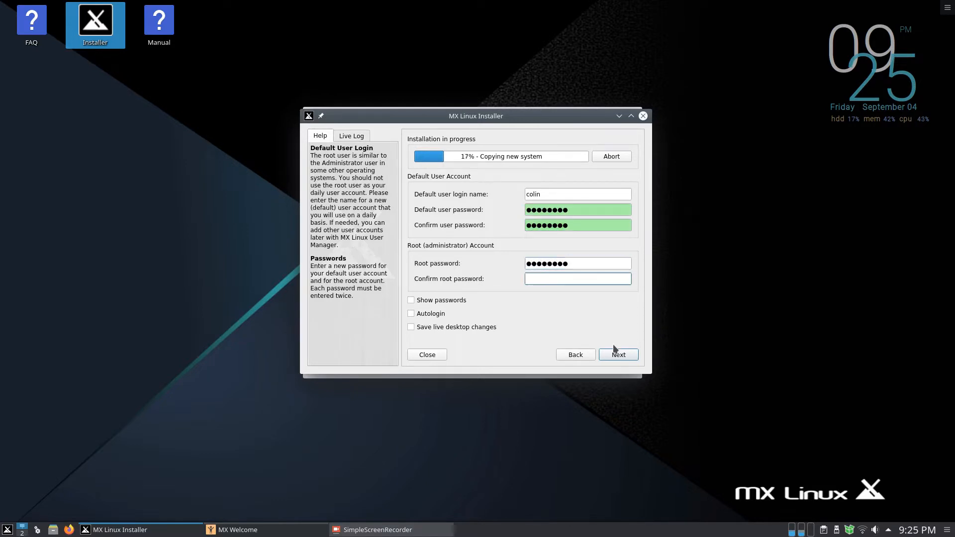
pyautogui.write('********')
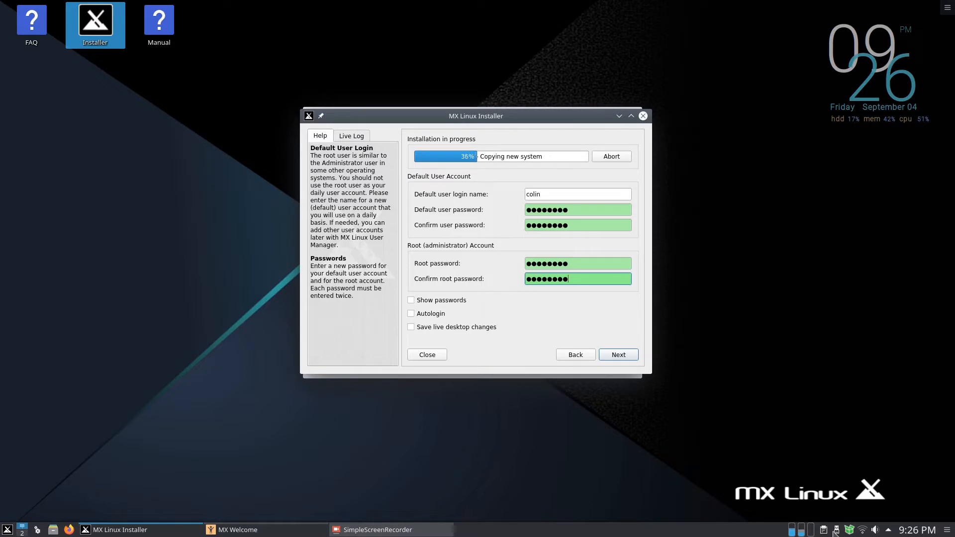
pyautogui.moveTo(801, 533)
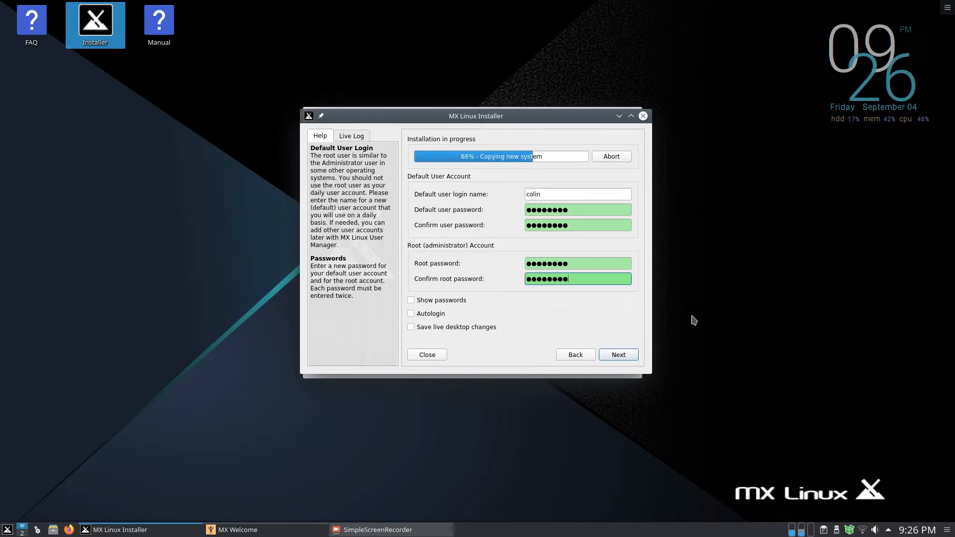
# Continue the installation, acknowledge the NVRAM boot variable warning, and finish the installer with automatic reboot off
pyautogui.click(619, 355)
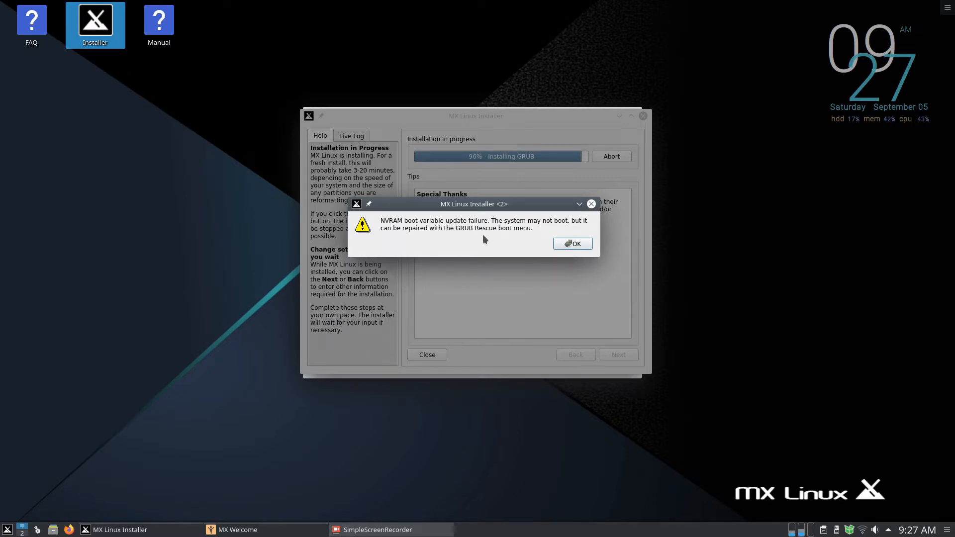
pyautogui.click(577, 244)
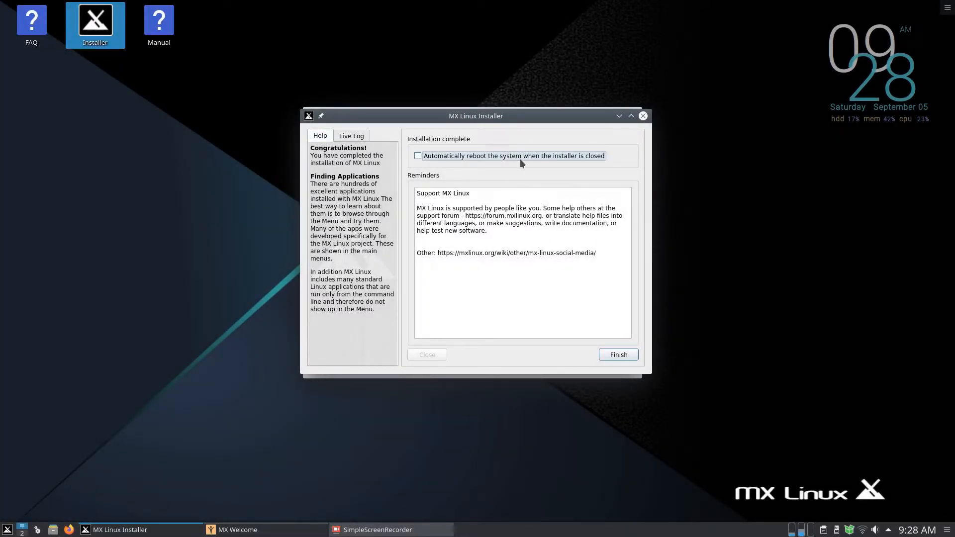
pyautogui.click(613, 355)
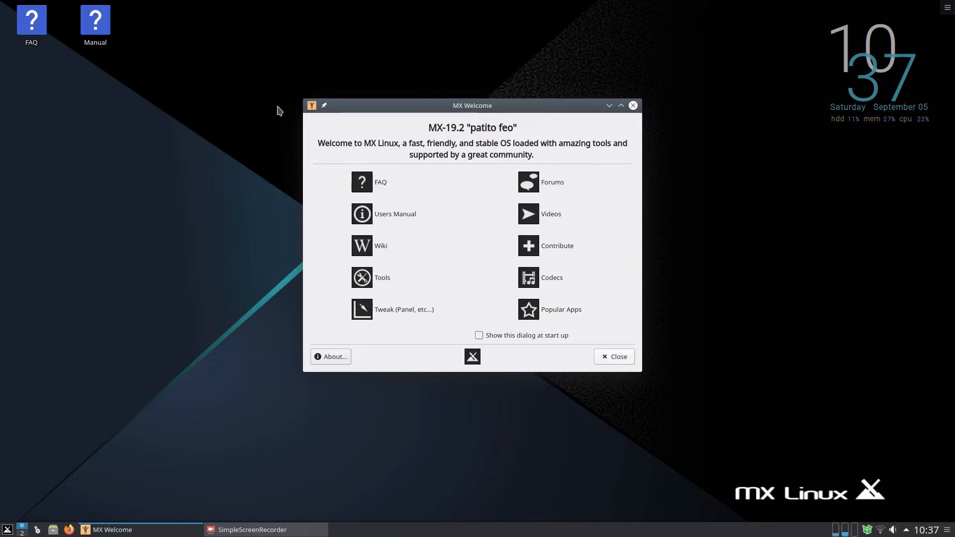
# Open the FAQ document from the welcome window of the installed system
pyautogui.click(360, 190)
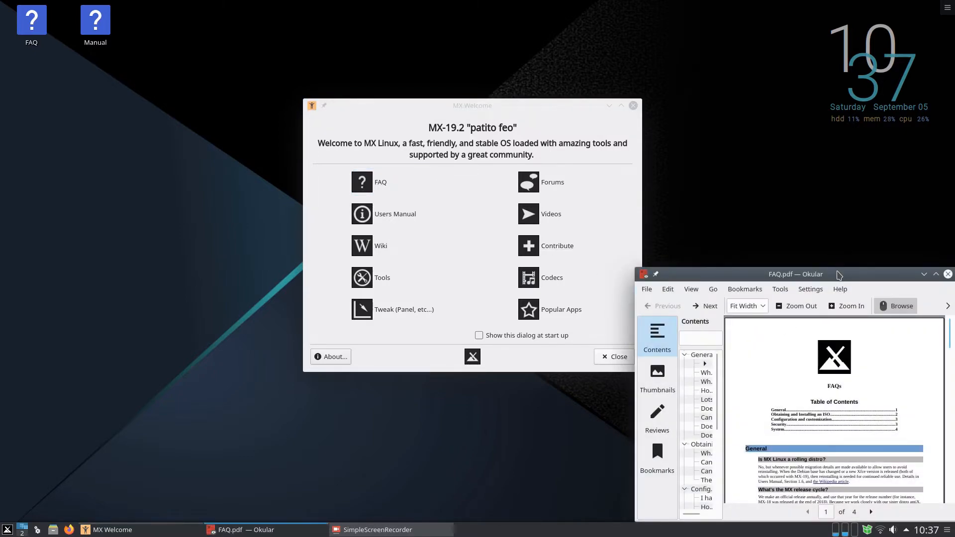
# Maximize the FAQ document, read through its first pages and close it, and open the Users Manual from the welcome window
pyautogui.doubleClick(839, 275)
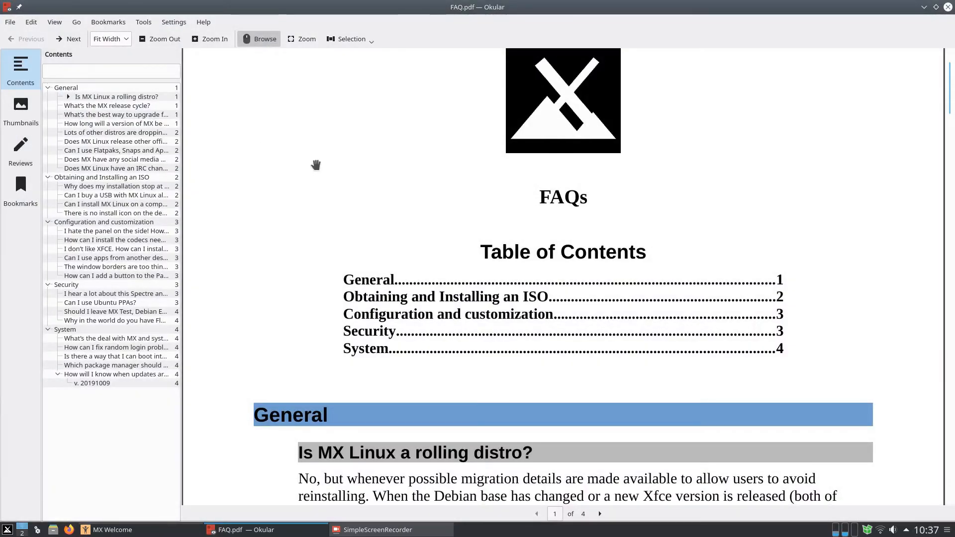
pyautogui.scroll(-12, 316, 165)
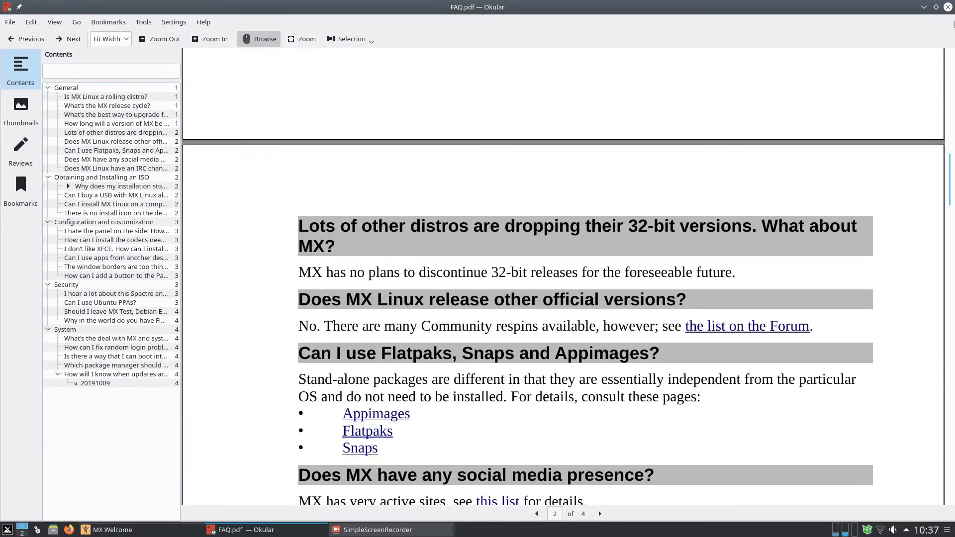
pyautogui.click(947, 7)
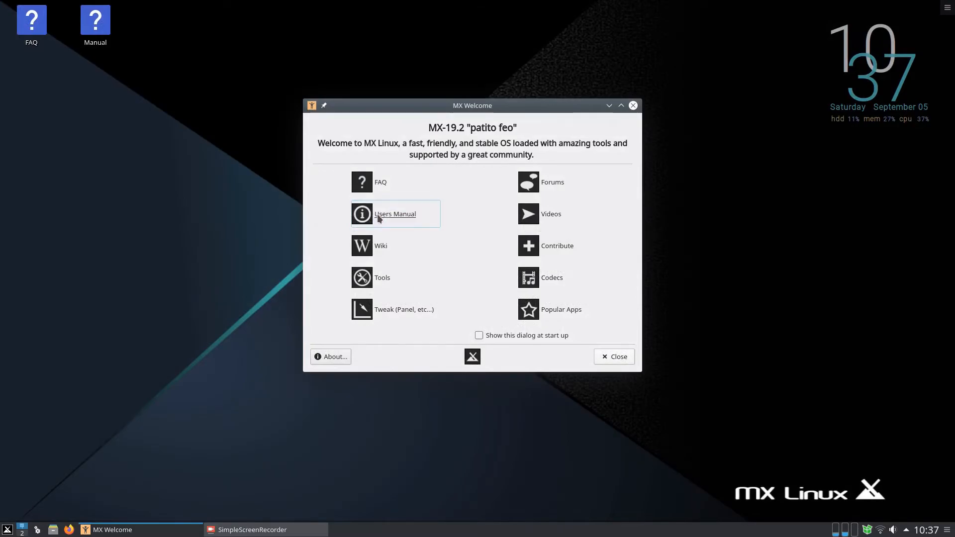
pyautogui.click(378, 218)
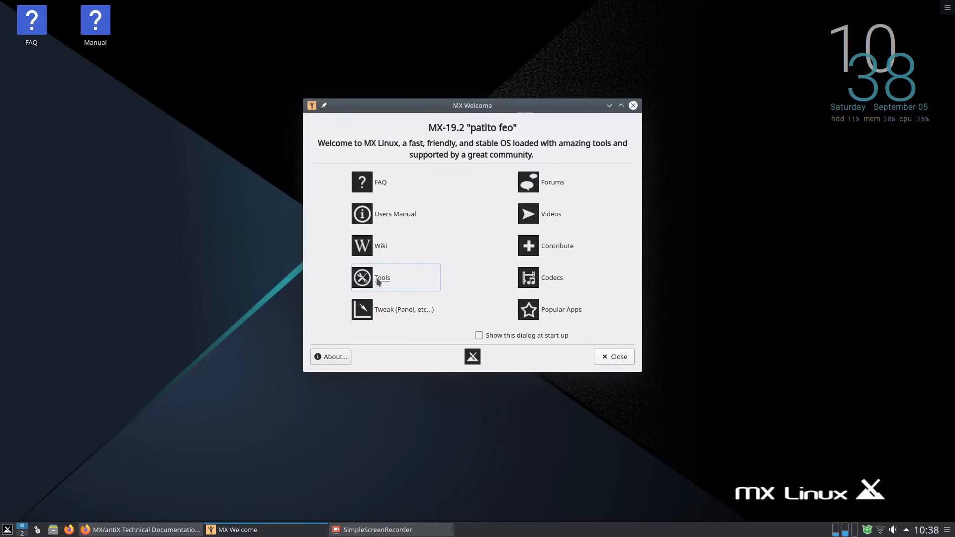
# Open Tools from the welcome window, look through the Live, Maintenance, Setup and Software tools, and close MX Tools
pyautogui.click(378, 281)
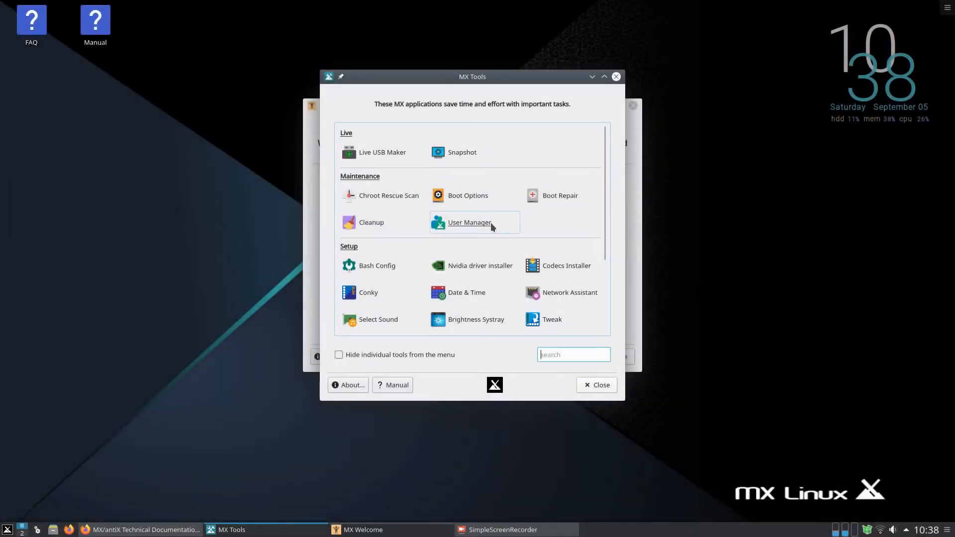
pyautogui.scroll(-1, 490, 222)
pyautogui.scroll(-3, 491, 226)
pyautogui.scroll(4, 492, 227)
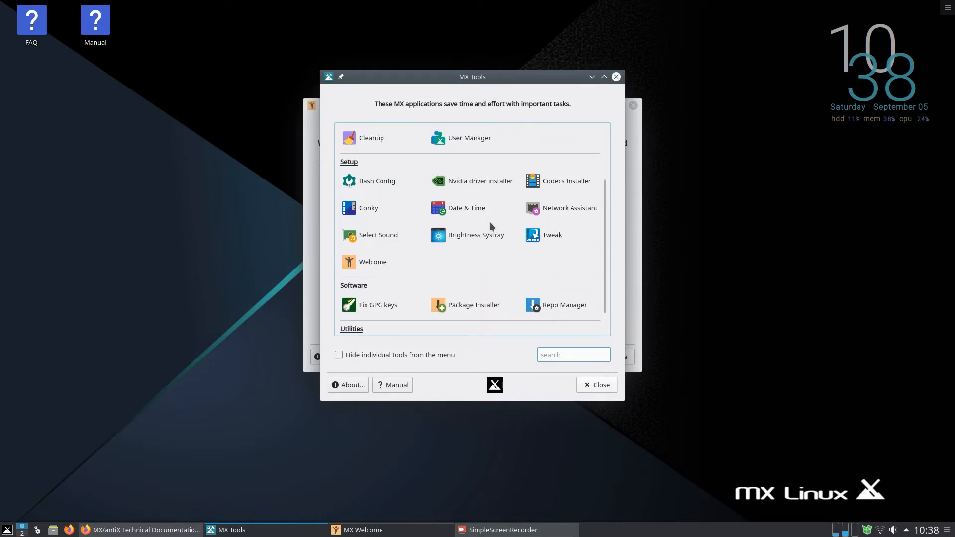
pyautogui.scroll(-4, 491, 222)
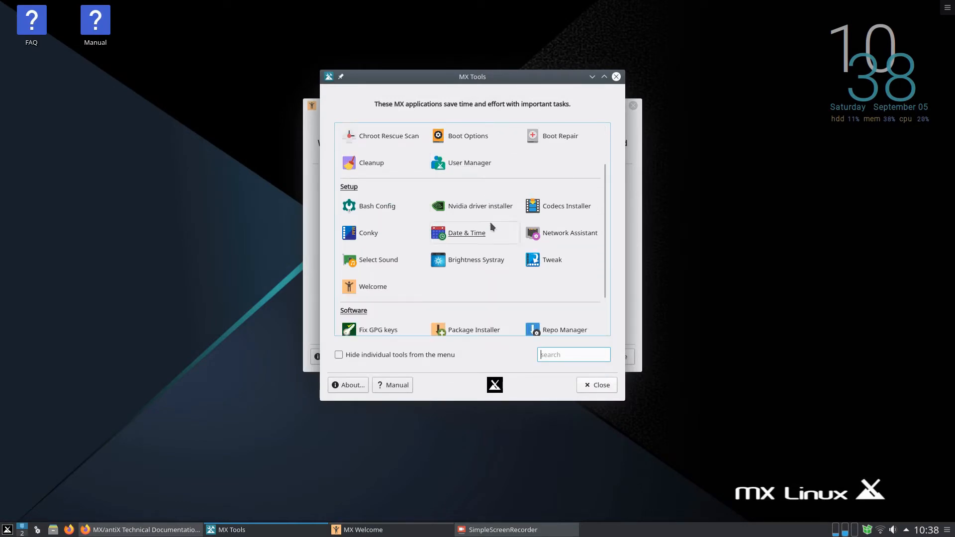
pyautogui.scroll(4, 490, 222)
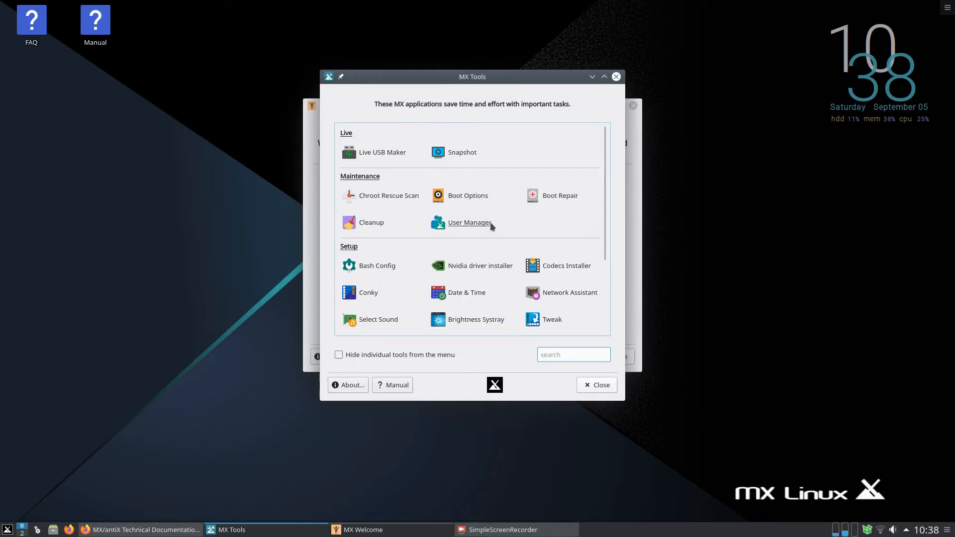
pyautogui.click(593, 389)
# Open Tweak, examine the panel placement choices and the Other settings, and close it with placement at Bottom and nothing applied
pyautogui.click(401, 313)
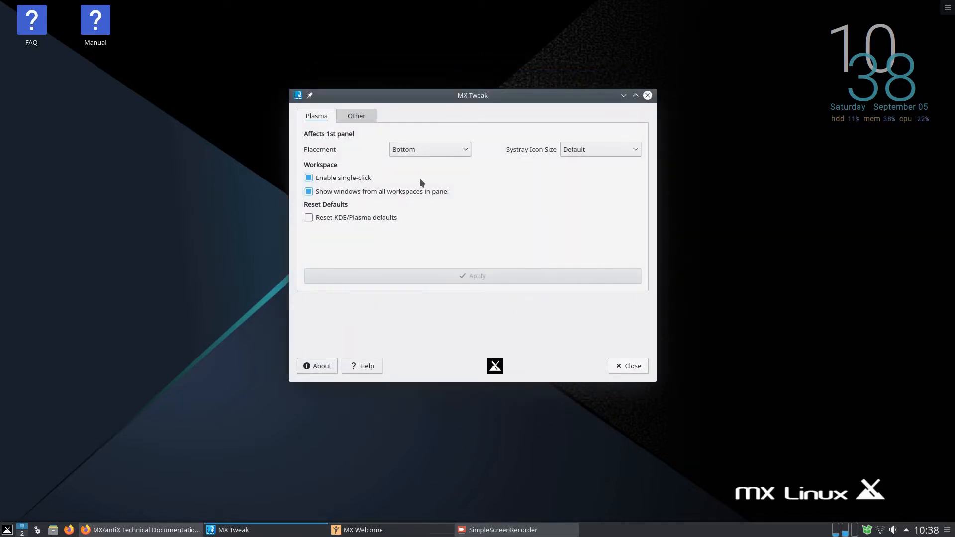
pyautogui.click(454, 149)
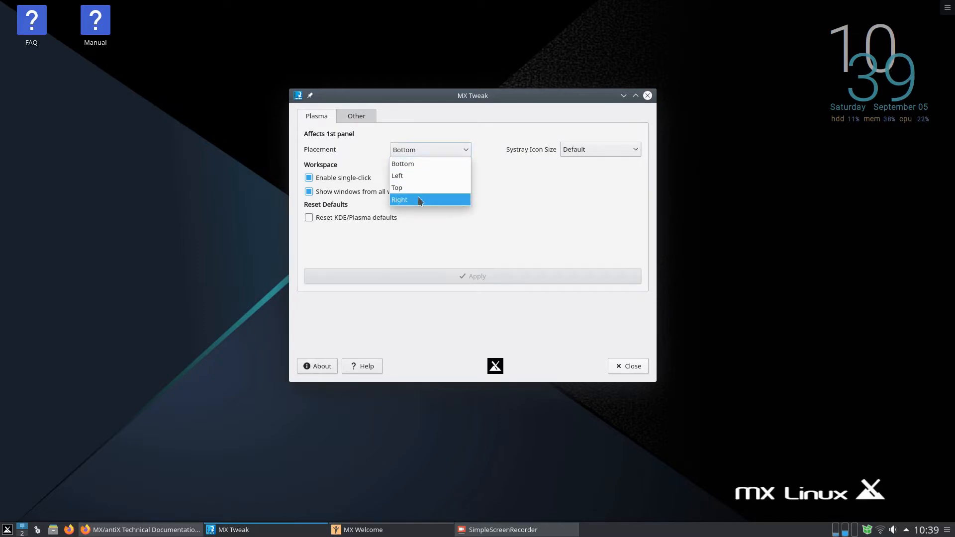
pyautogui.click(413, 176)
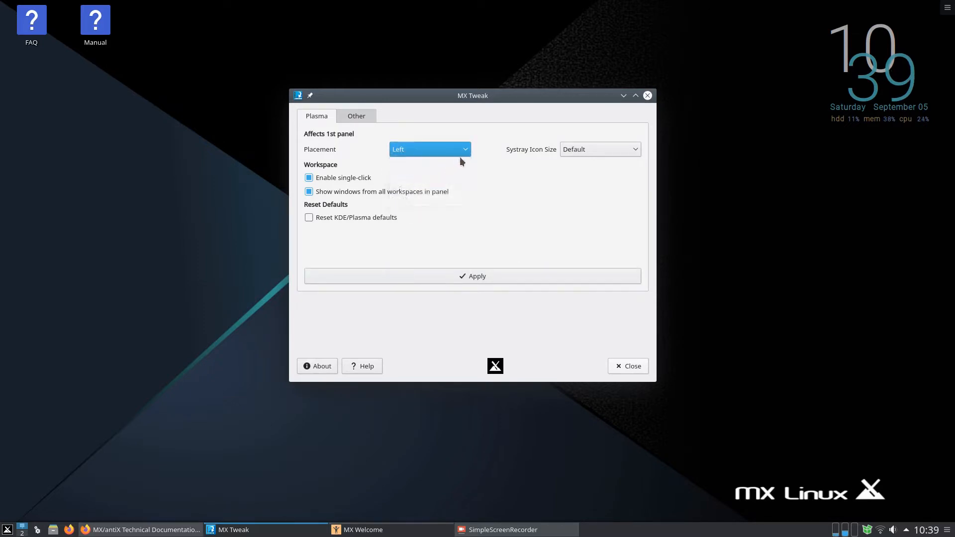
pyautogui.click(439, 149)
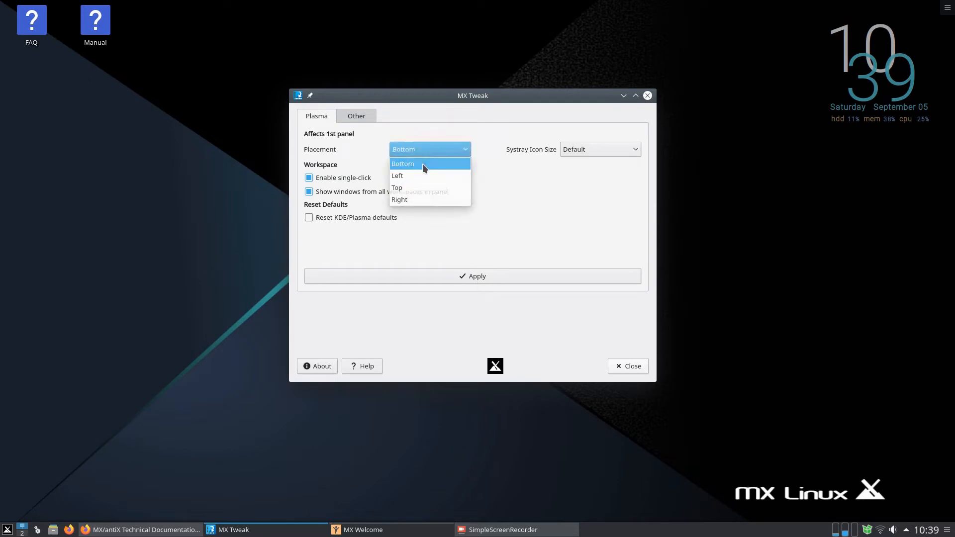
pyautogui.click(423, 163)
pyautogui.click(363, 117)
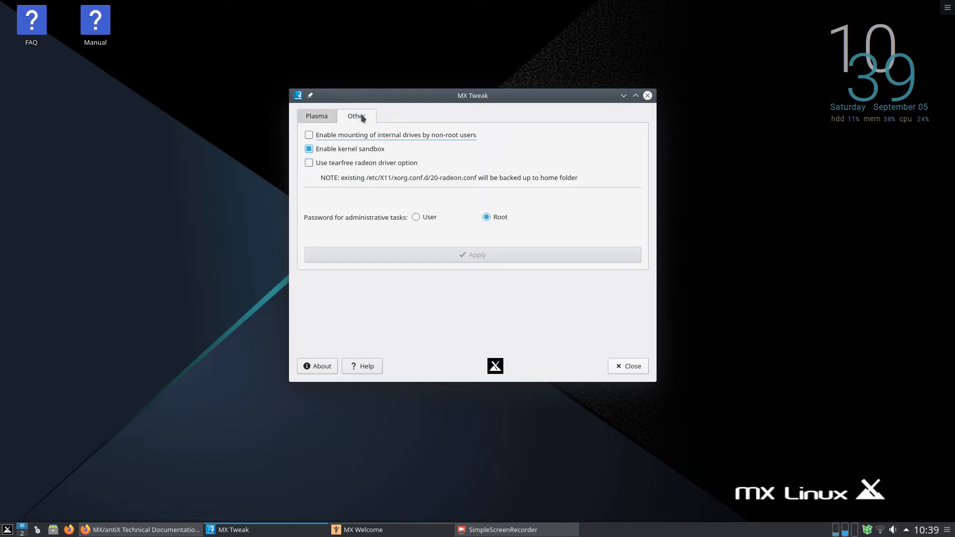
pyautogui.click(324, 115)
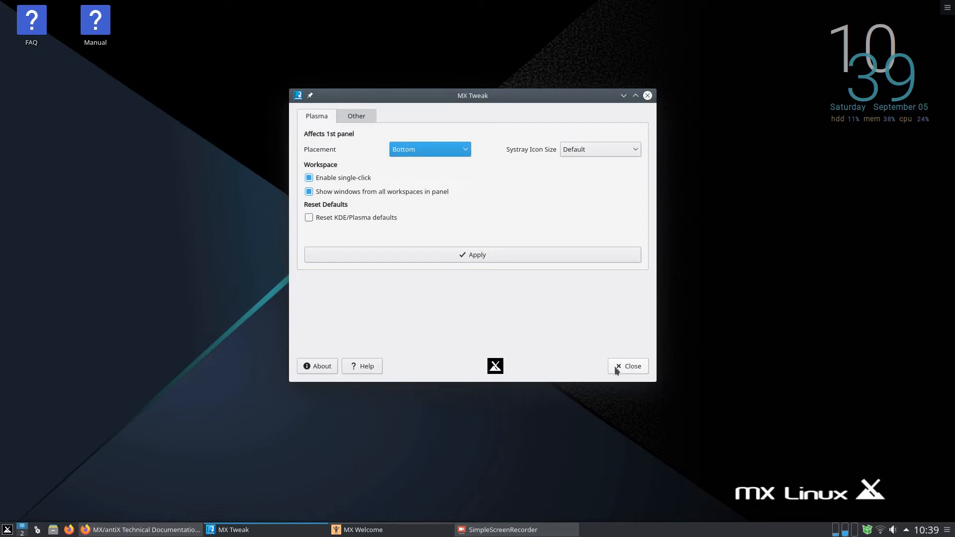
pyautogui.click(628, 367)
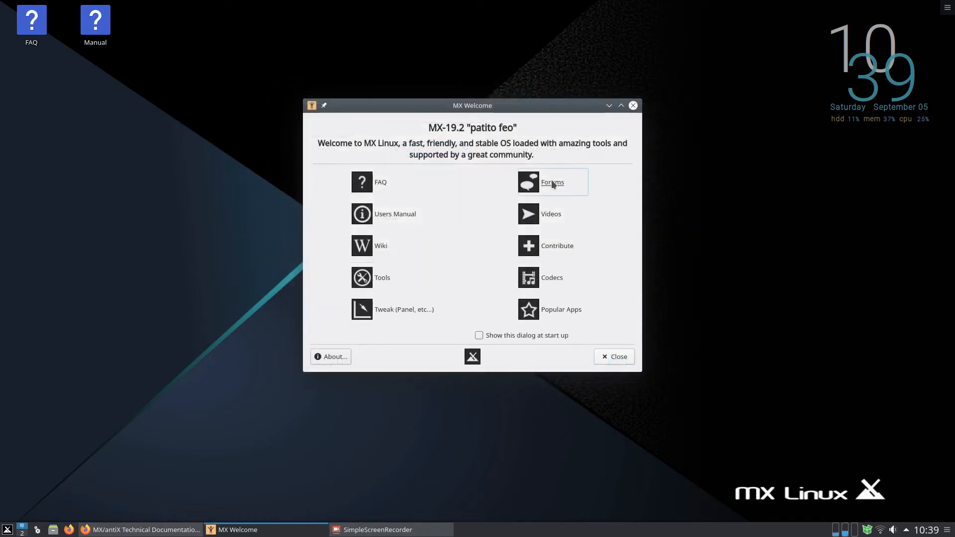
# Open the MX Linux Forum from the welcome window, look over its index page, and minimize the browser
pyautogui.click(551, 181)
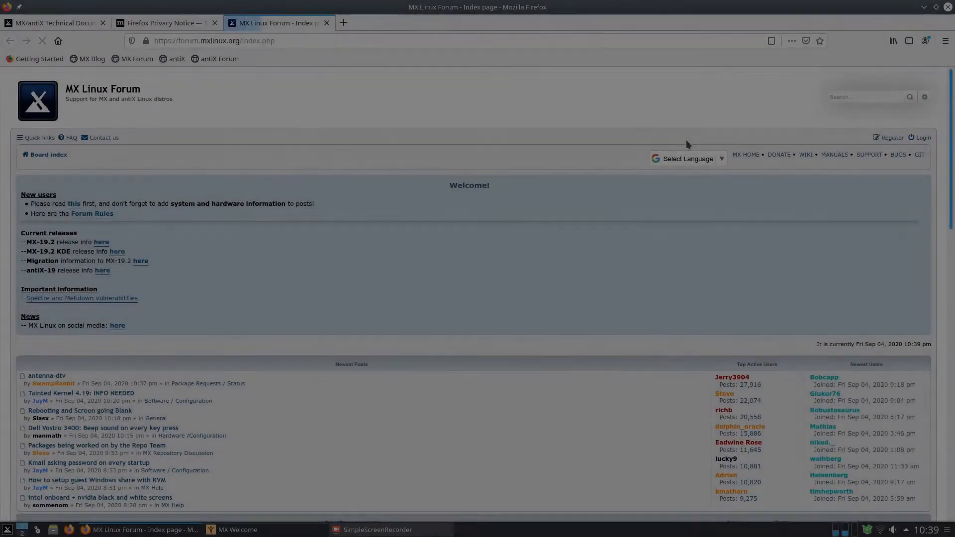
pyautogui.scroll(-3, 351, 228)
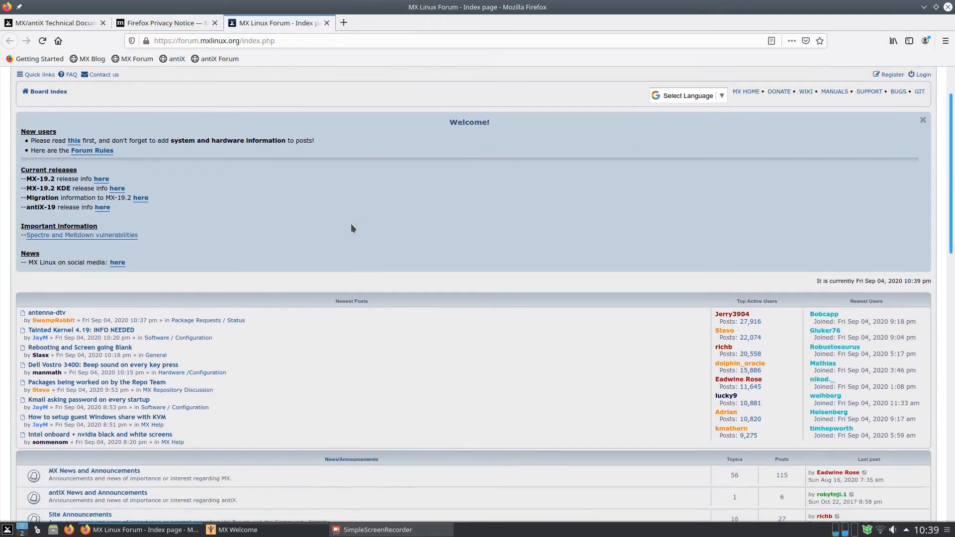
pyautogui.scroll(3, 351, 228)
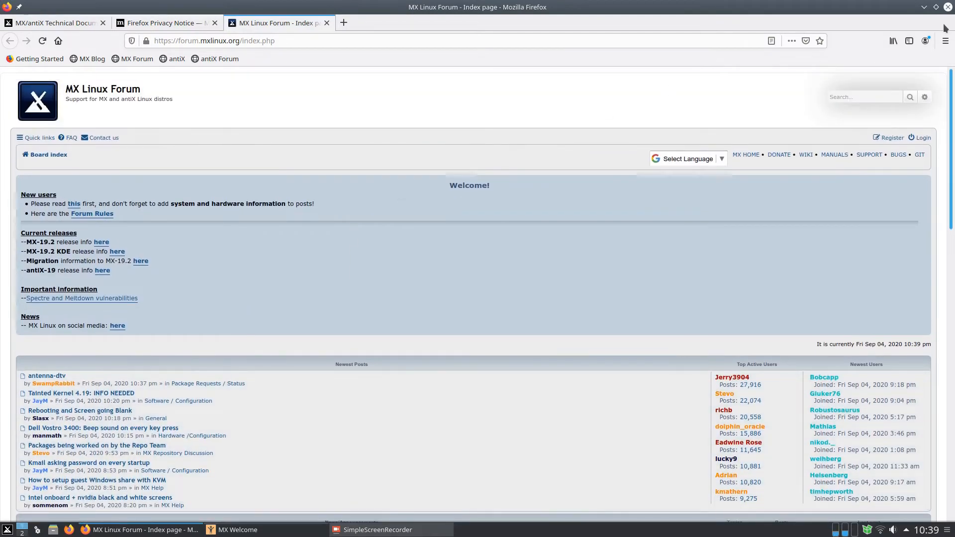
pyautogui.click(924, 6)
# Open the Videos page, view the page of "MX Linux | The Best Midweight Distribution" under MX 19, and close that video
pyautogui.click(548, 215)
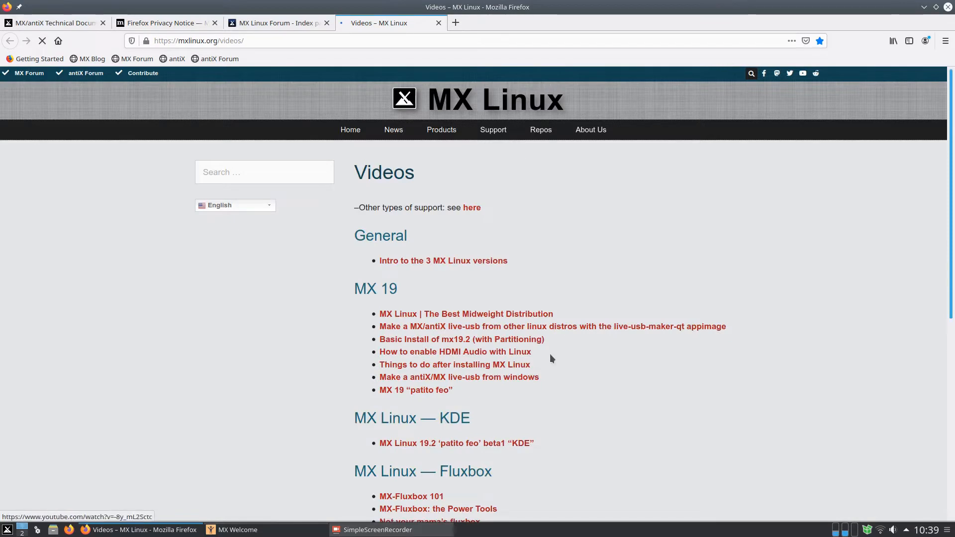
pyautogui.click(446, 316)
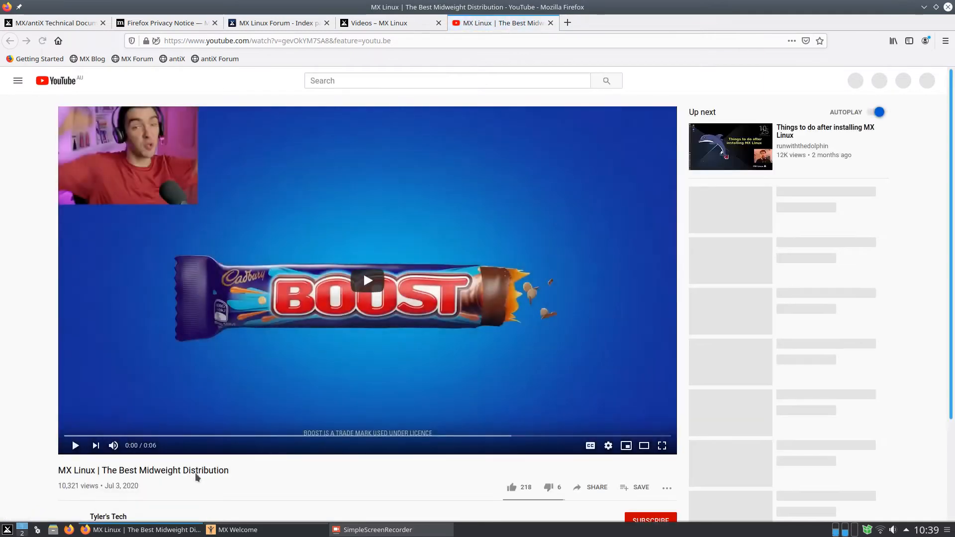
pyautogui.scroll(-4, 194, 465)
pyautogui.scroll(4, 212, 455)
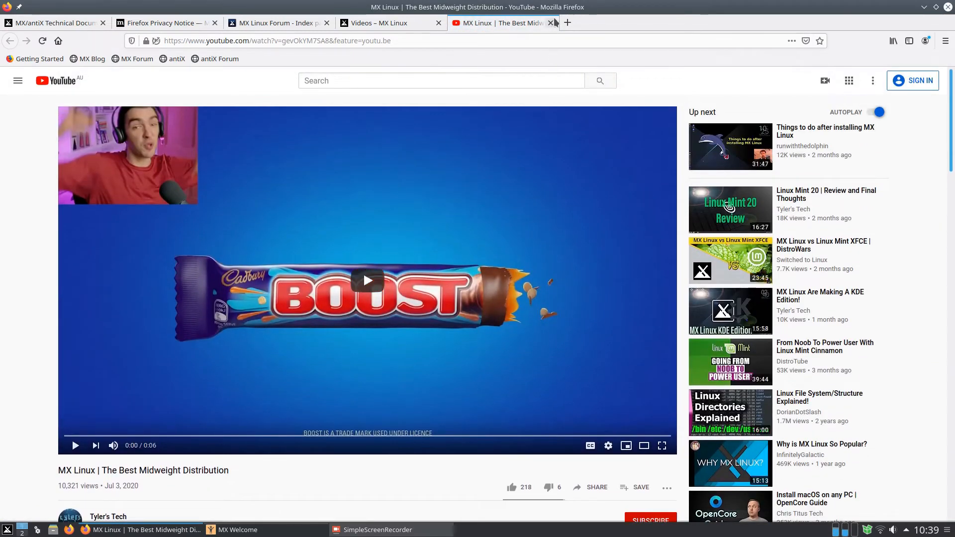
pyautogui.scroll(-3, 355, 325)
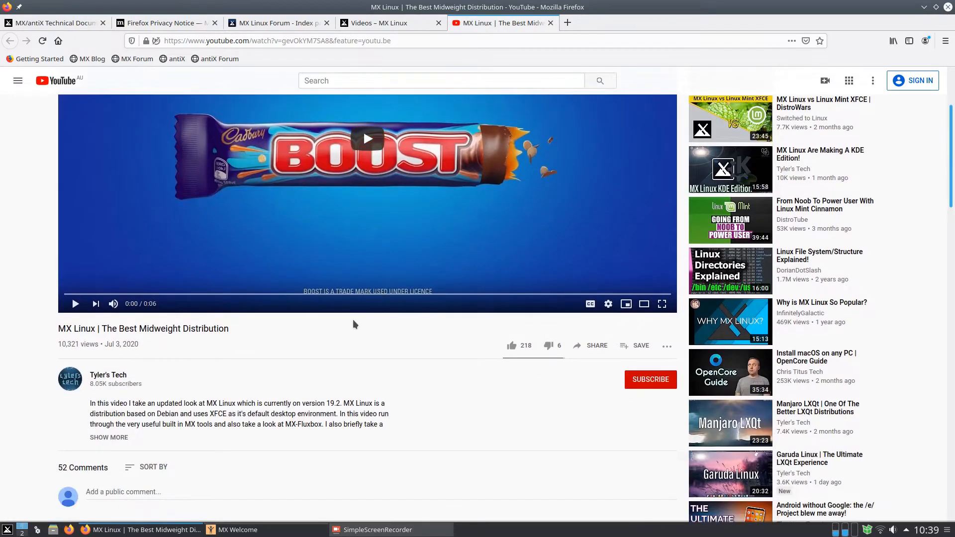
pyautogui.scroll(3, 355, 324)
pyautogui.click(551, 22)
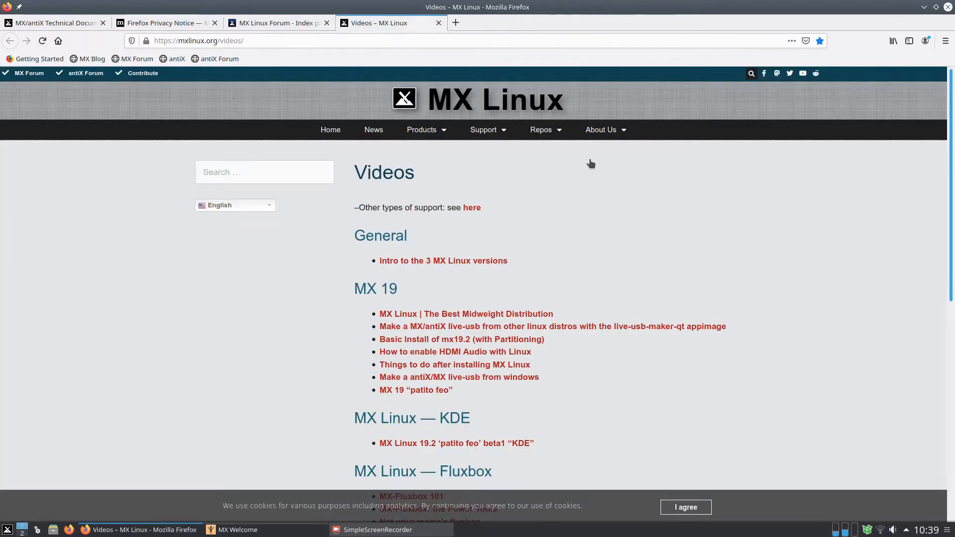
# Look through the list on the Videos page, open the "MX-Fluxbox 101" video under MX Linux — Fluxbox, and close it
pyautogui.scroll(-3, 689, 358)
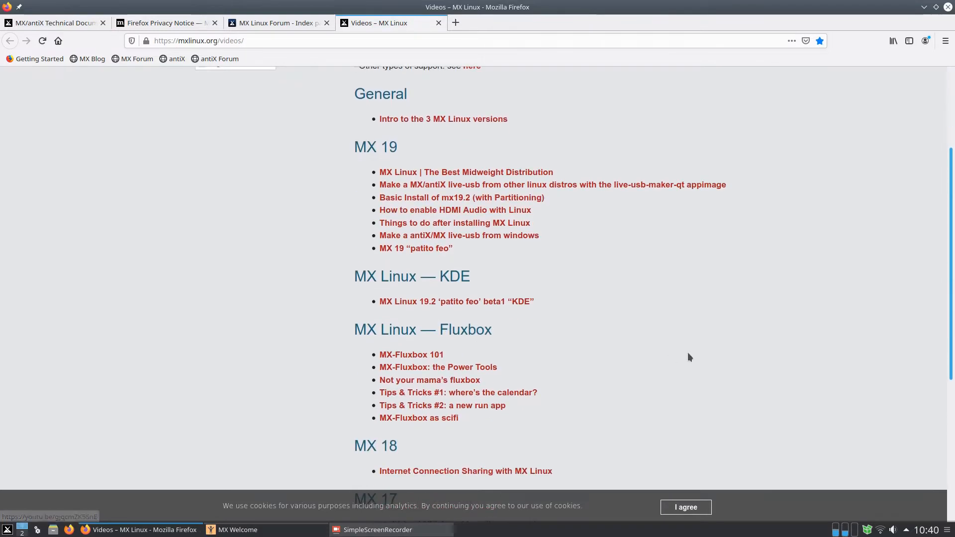
pyautogui.scroll(5, 495, 387)
pyautogui.scroll(-3, 495, 388)
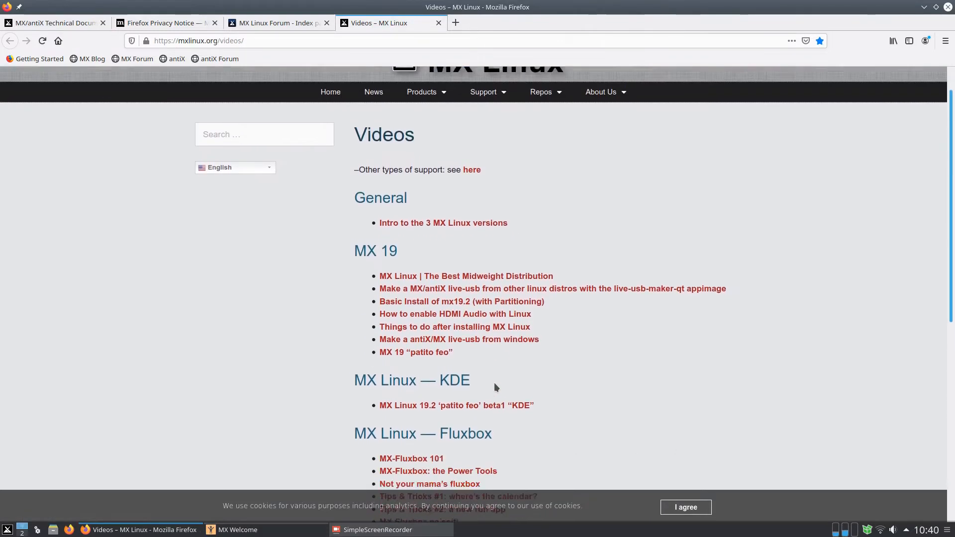
pyautogui.scroll(-3, 494, 383)
pyautogui.click(418, 325)
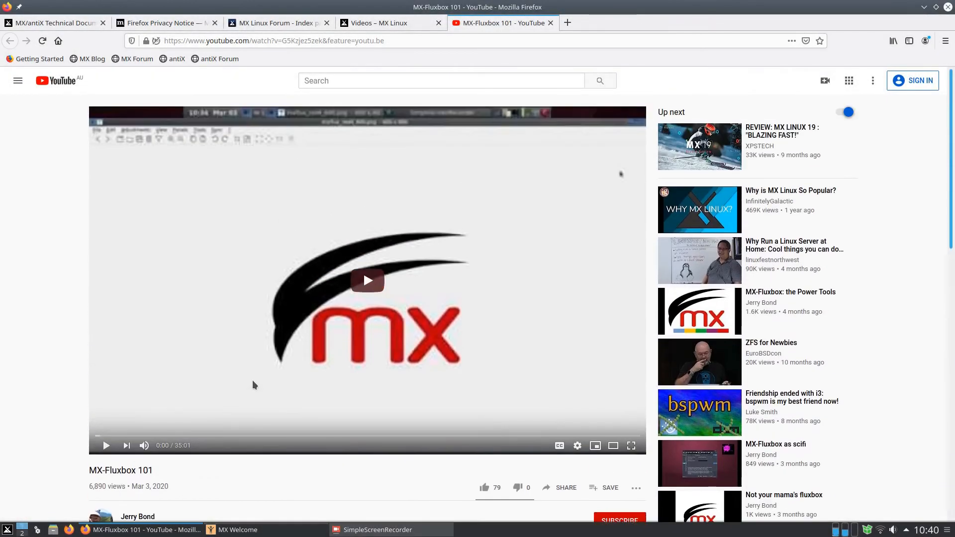
pyautogui.click(551, 23)
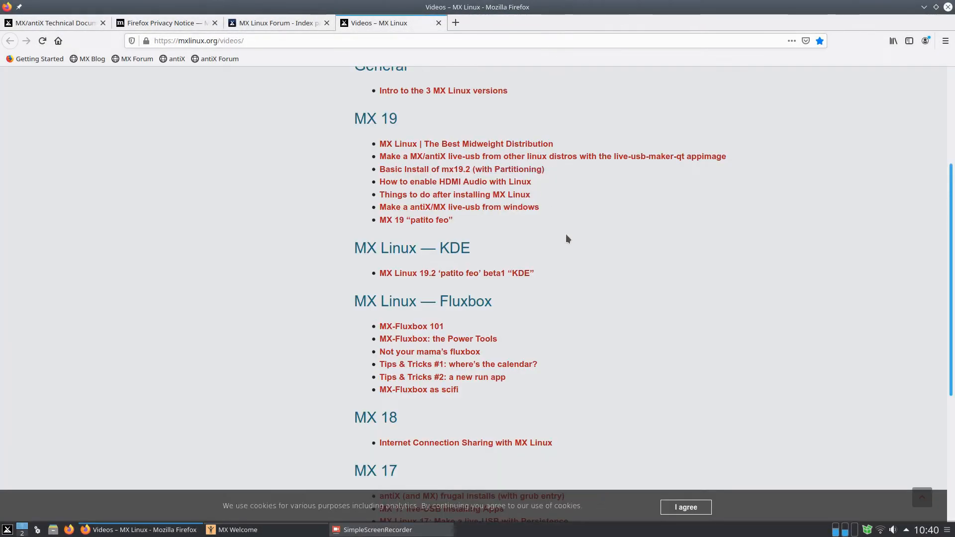
# Minimize the browser and open the Contribute page from the welcome window
pyautogui.click(924, 7)
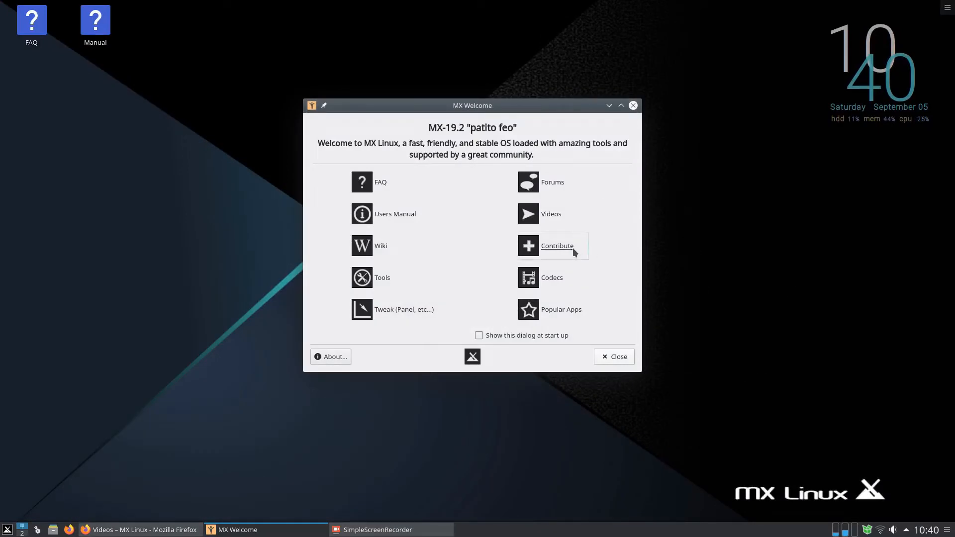
pyautogui.click(556, 246)
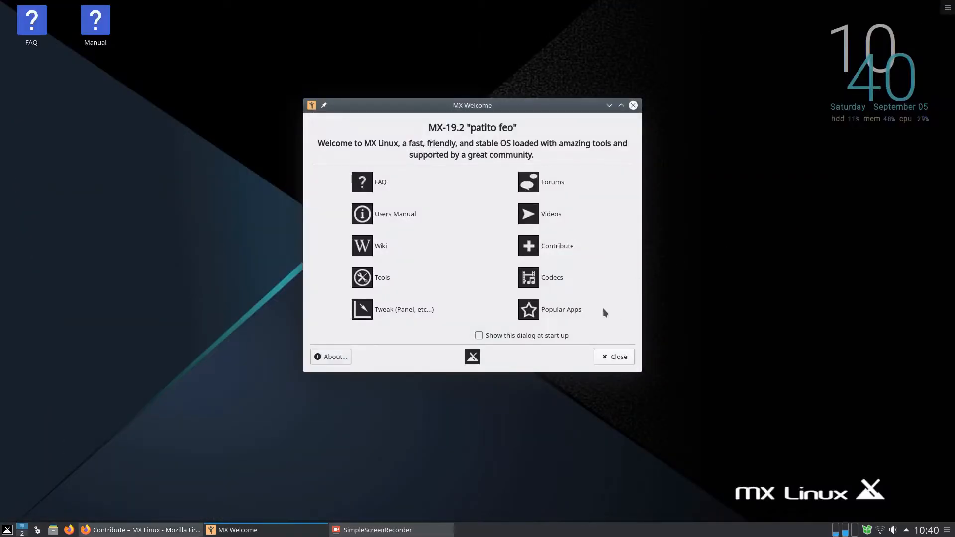
# Install the restricted codecs from the welcome window, accepting legal responsibility for the download and acknowledging completion
pyautogui.click(557, 281)
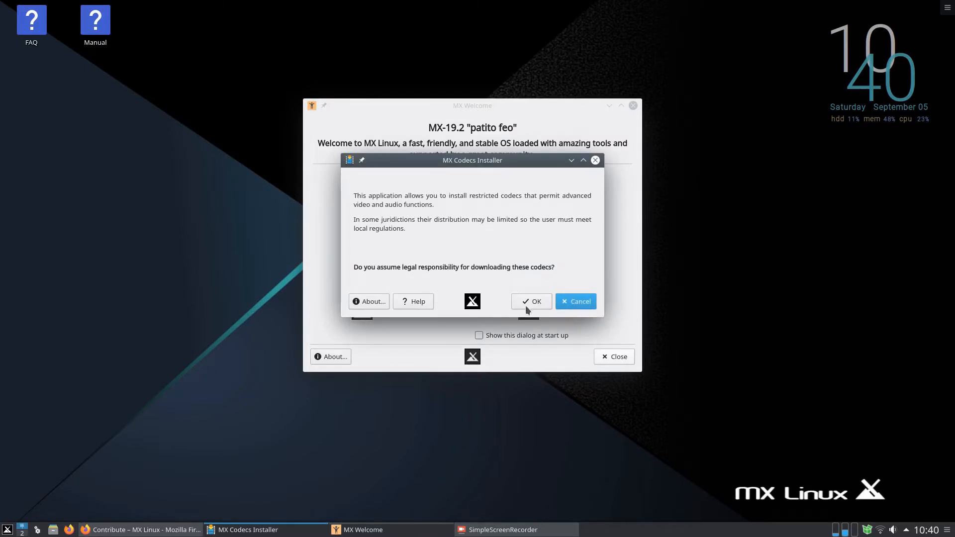
pyautogui.click(530, 305)
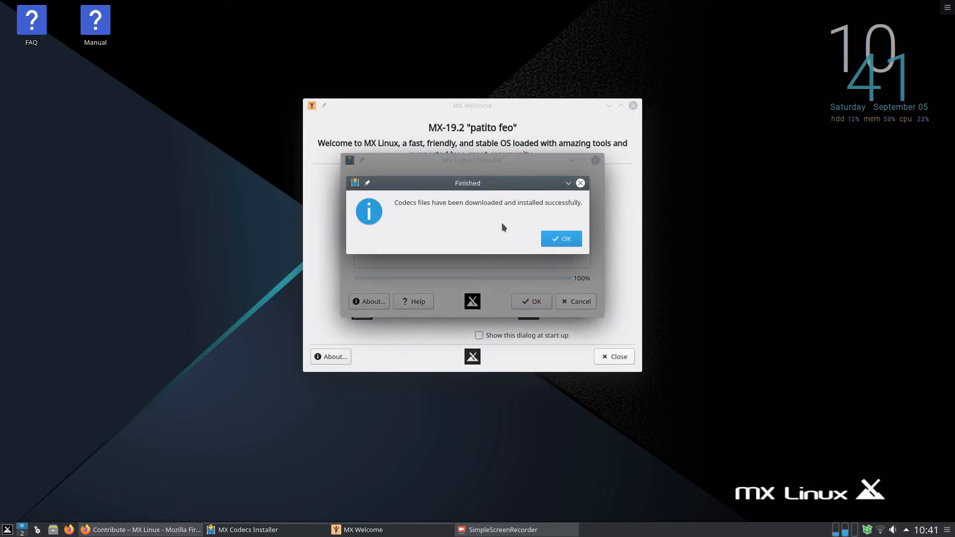
pyautogui.click(571, 241)
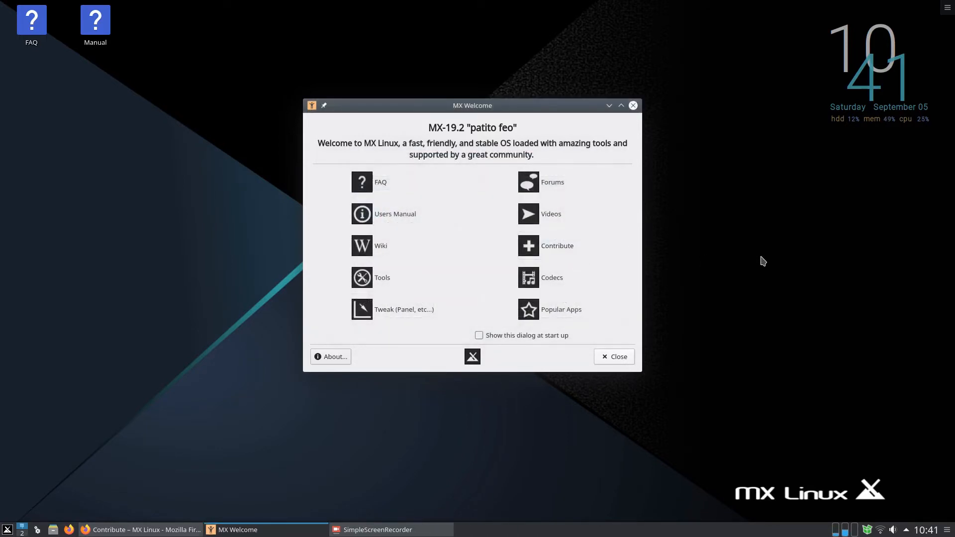
# Open Popular Apps from the welcome window, authenticate with the root password, and maximize the package installer
pyautogui.click(553, 309)
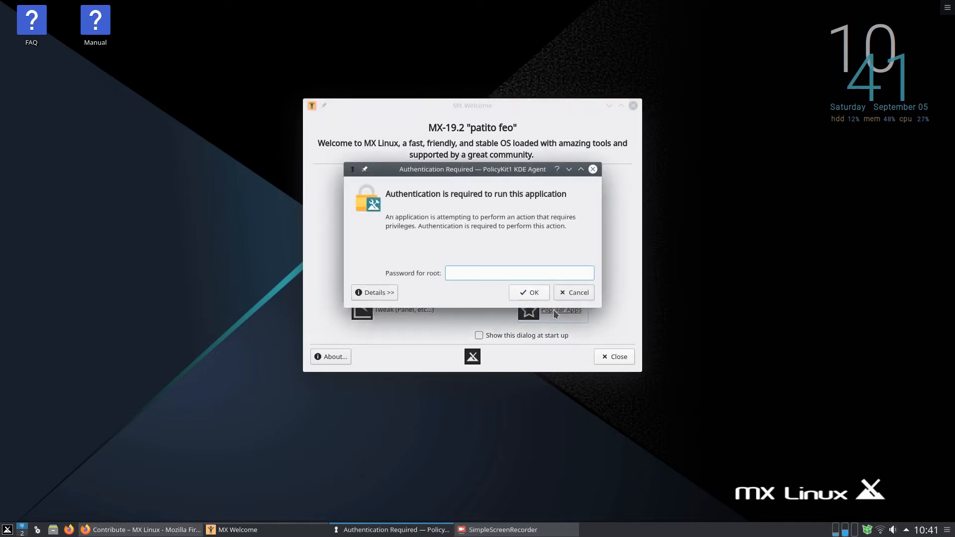
pyautogui.write('********')
pyautogui.press('Return')
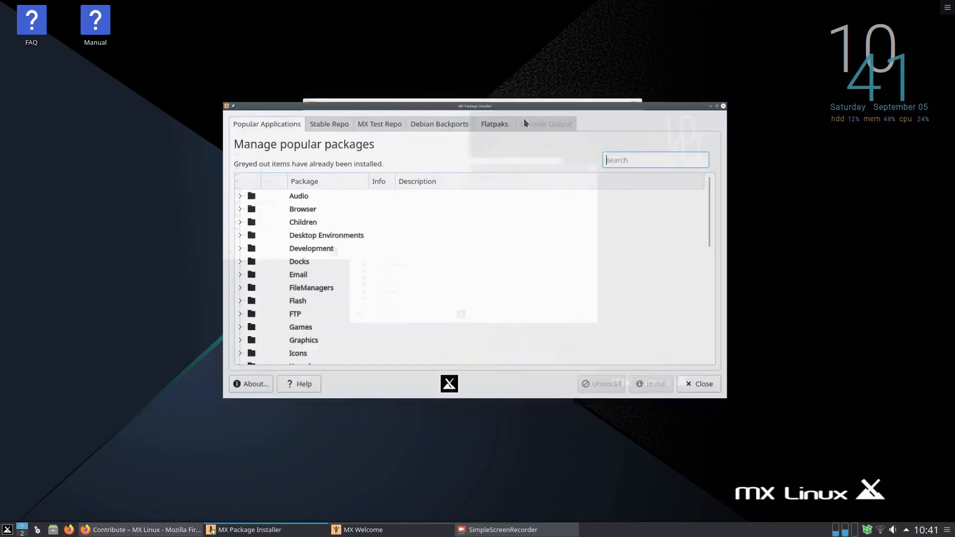
pyautogui.doubleClick(525, 119)
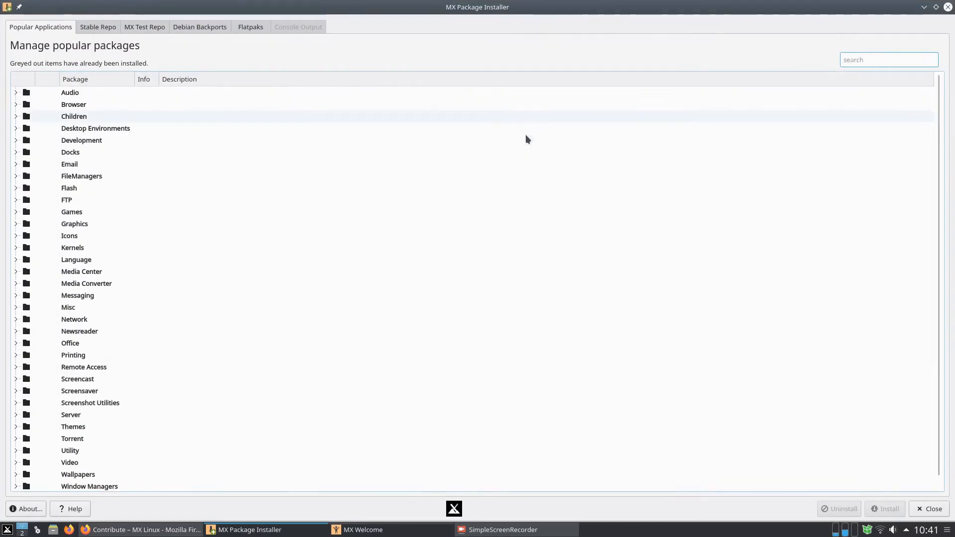
# Examine the packages offered in the Audio, Browser and Children categories, expanding and collapsing each in turn
pyautogui.click(16, 93)
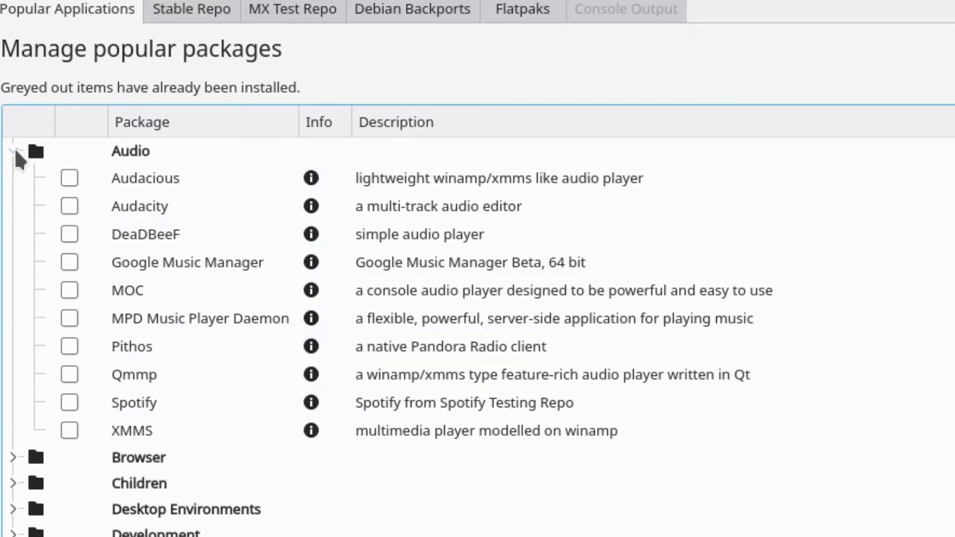
pyautogui.click(14, 150)
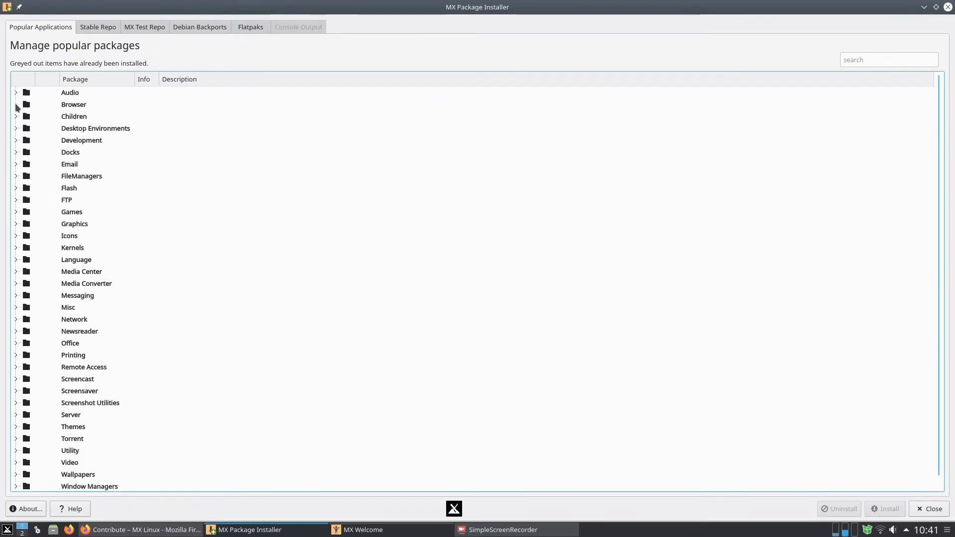
pyautogui.click(16, 104)
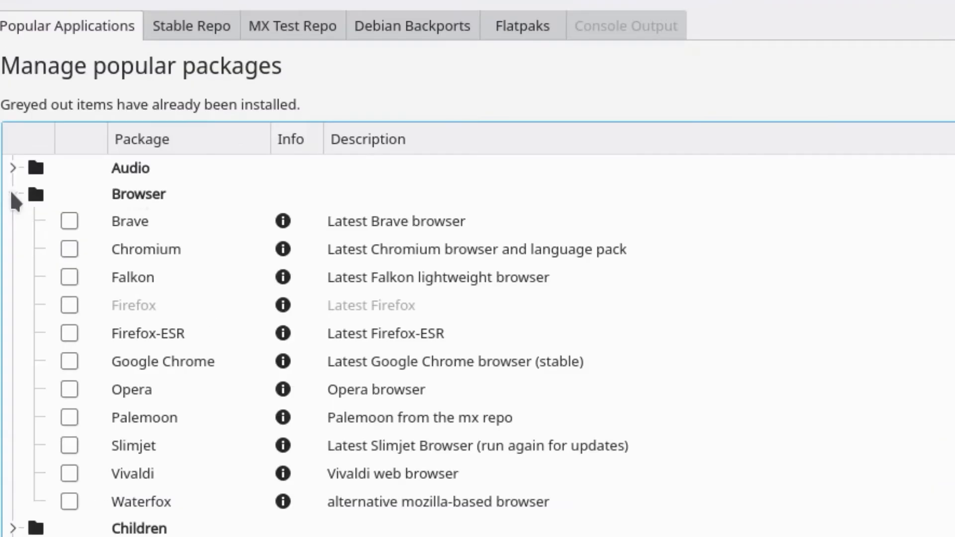
pyautogui.click(12, 195)
pyautogui.click(16, 219)
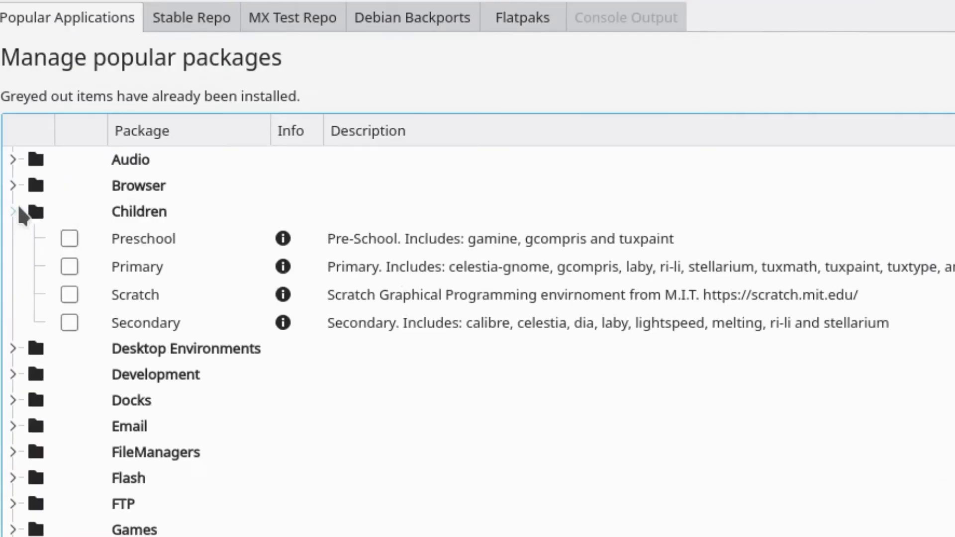
pyautogui.click(15, 211)
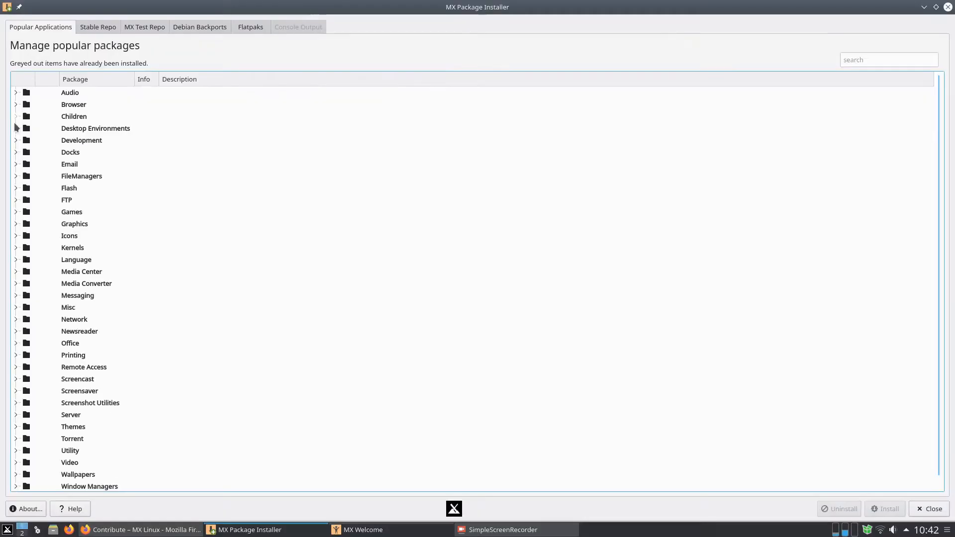
# Look through the Desktop Environments, Development and Docks categories one at a time, collapsing each after viewing its packages
pyautogui.click(13, 350)
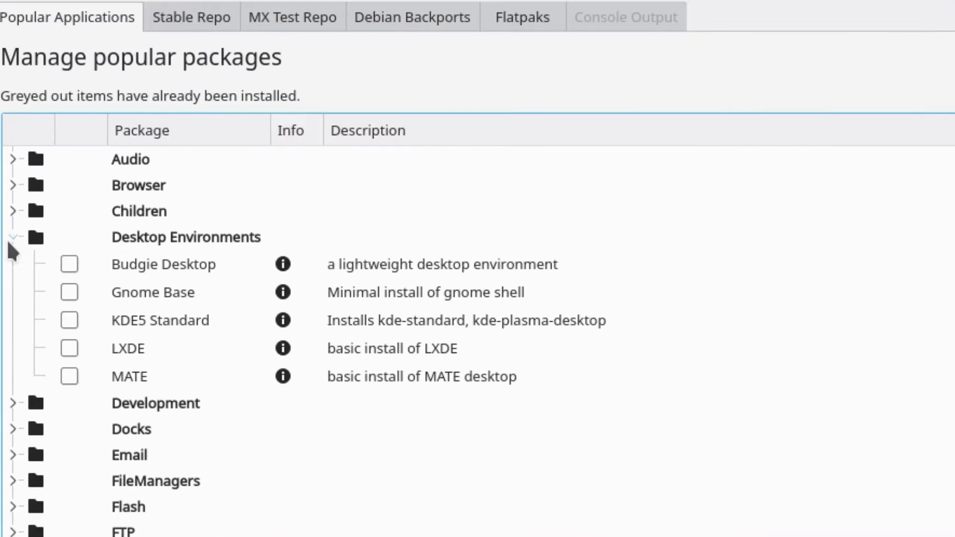
pyautogui.click(11, 238)
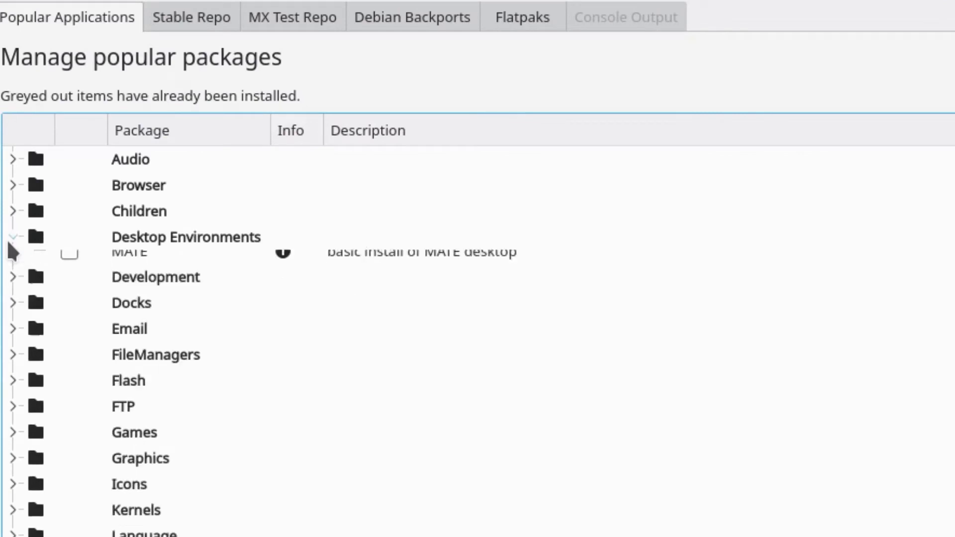
pyautogui.click(12, 264)
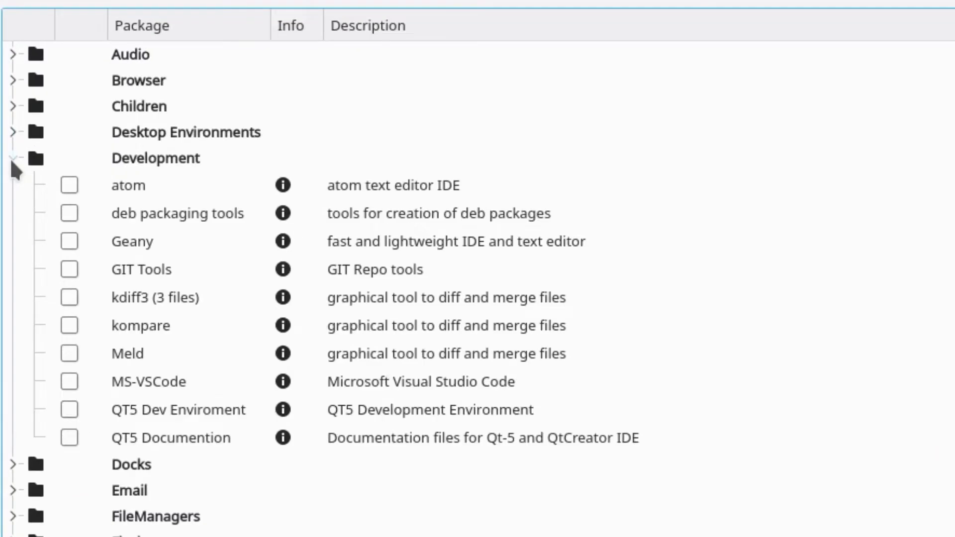
pyautogui.click(12, 158)
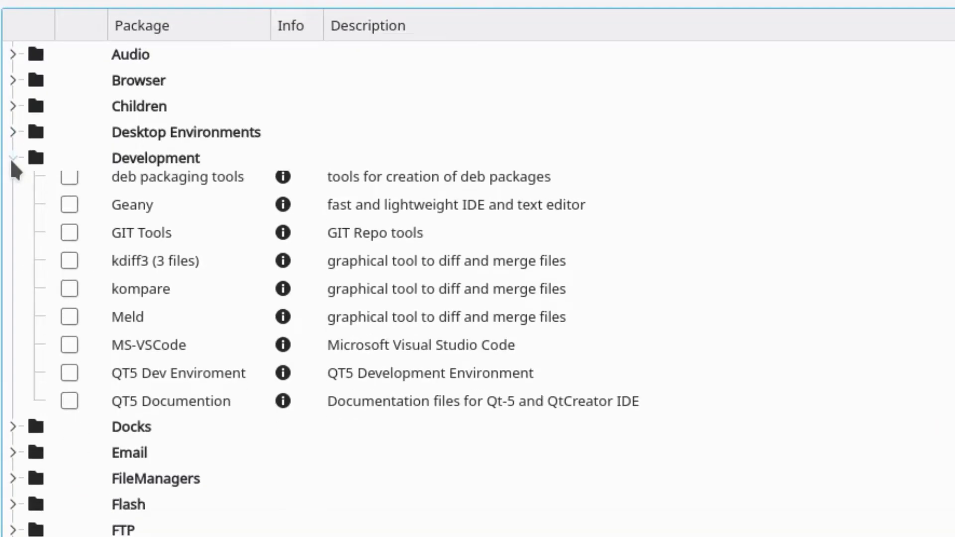
pyautogui.click(12, 184)
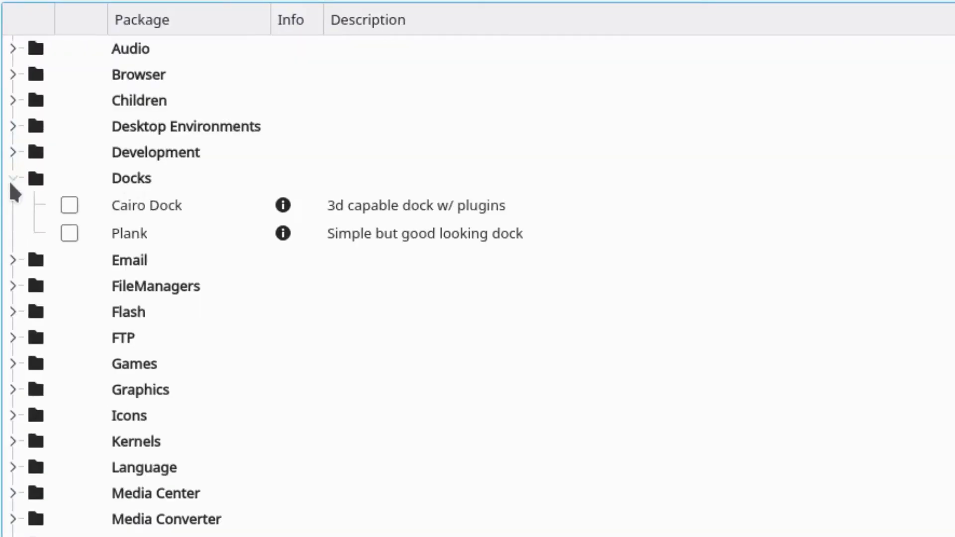
pyautogui.click(12, 180)
# Review the packages under Email, FileManagers, Flash and FTP, collapsing each category before expanding the following one
pyautogui.click(12, 204)
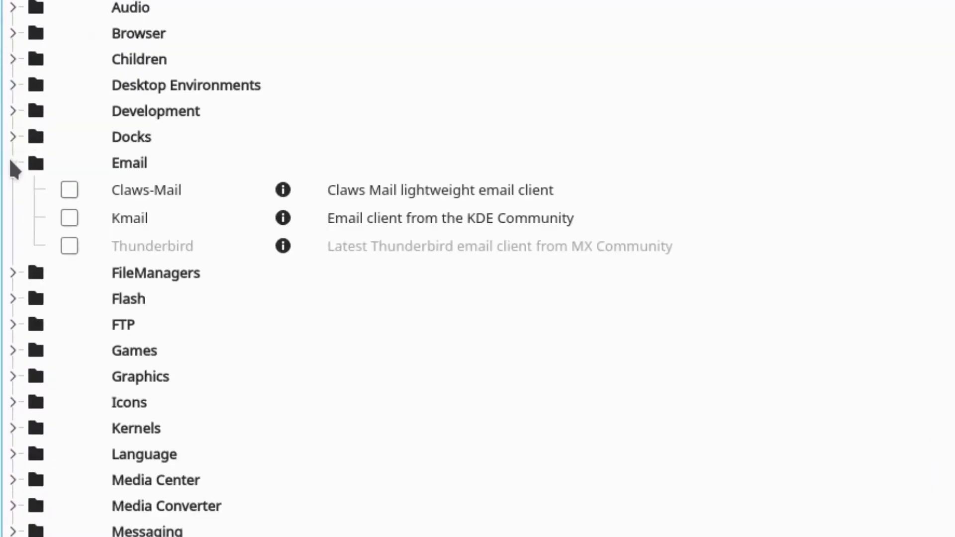
pyautogui.click(12, 163)
pyautogui.click(12, 189)
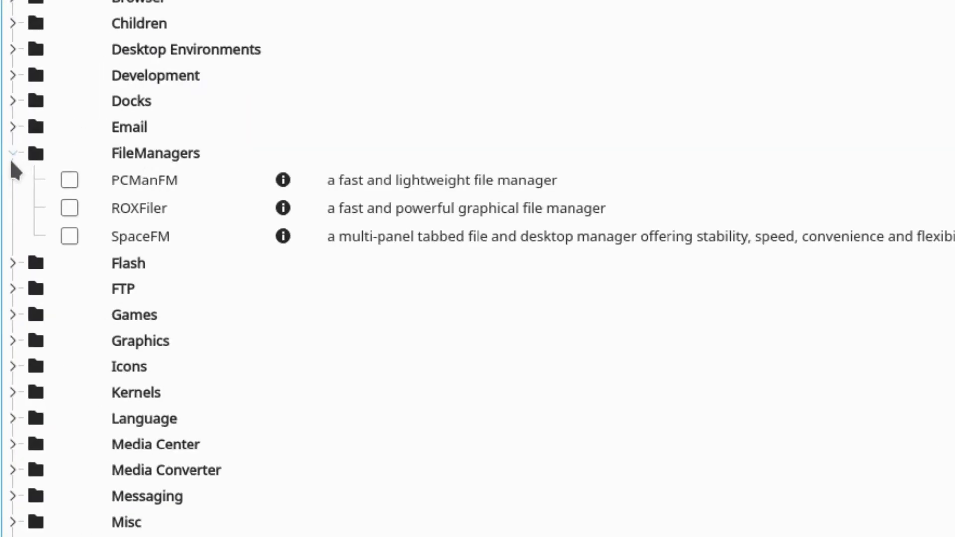
pyautogui.click(12, 157)
pyautogui.click(11, 179)
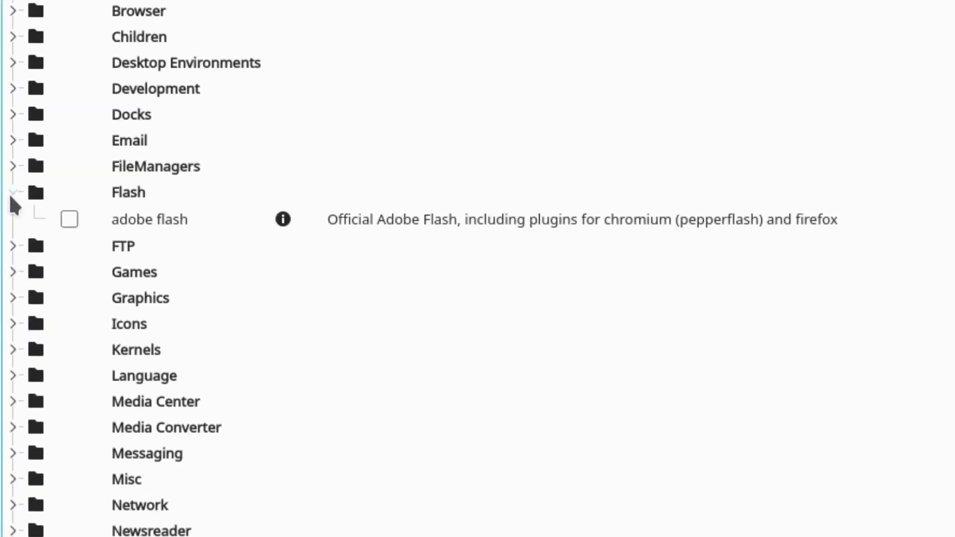
pyautogui.click(12, 193)
pyautogui.click(12, 217)
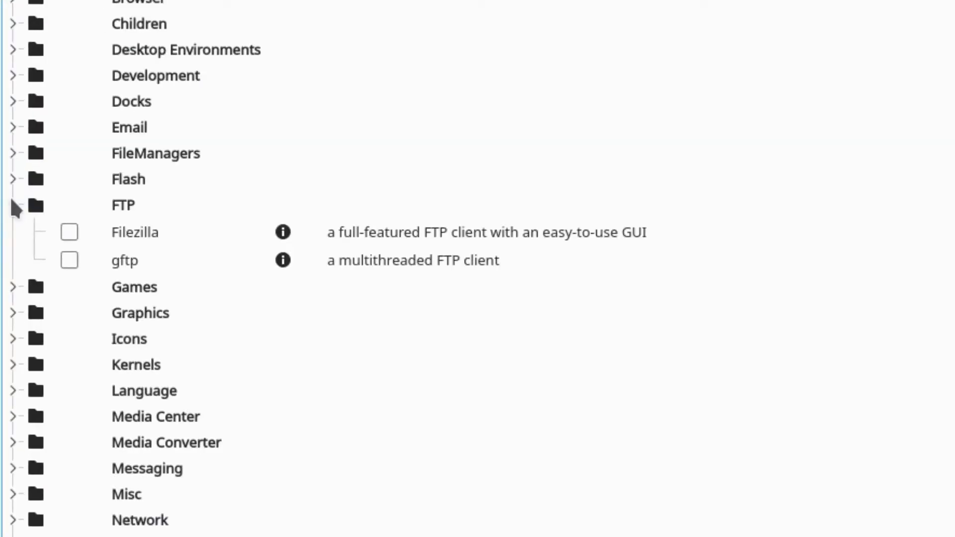
pyautogui.click(12, 205)
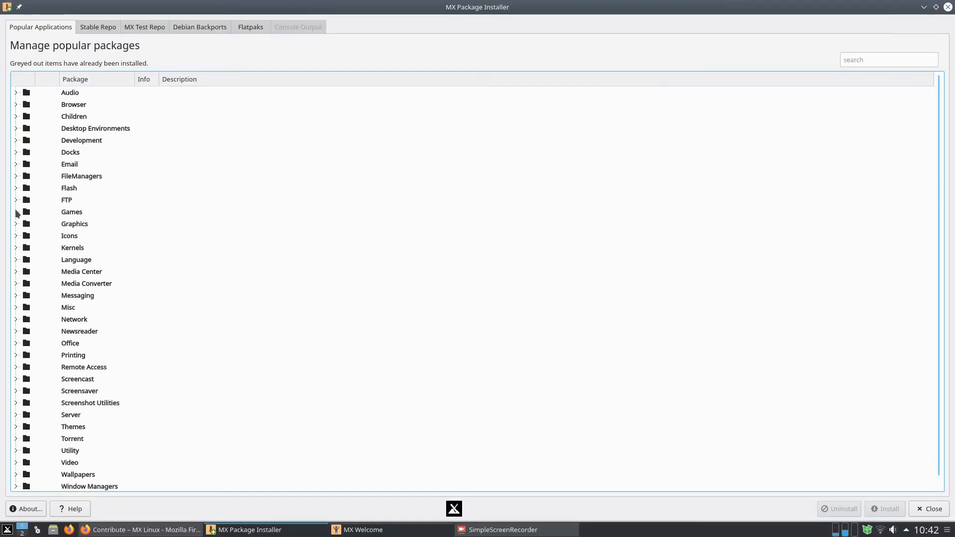
# Examine the Games, Graphics and Icons package lists in turn, collapsing each category after viewing it
pyautogui.click(12, 231)
pyautogui.click(12, 169)
pyautogui.click(12, 195)
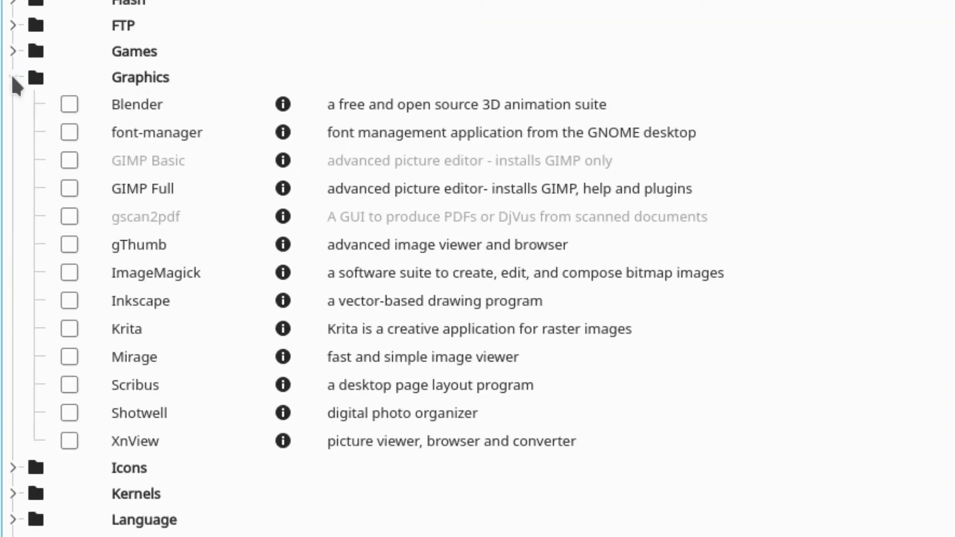
pyautogui.click(12, 77)
pyautogui.click(12, 103)
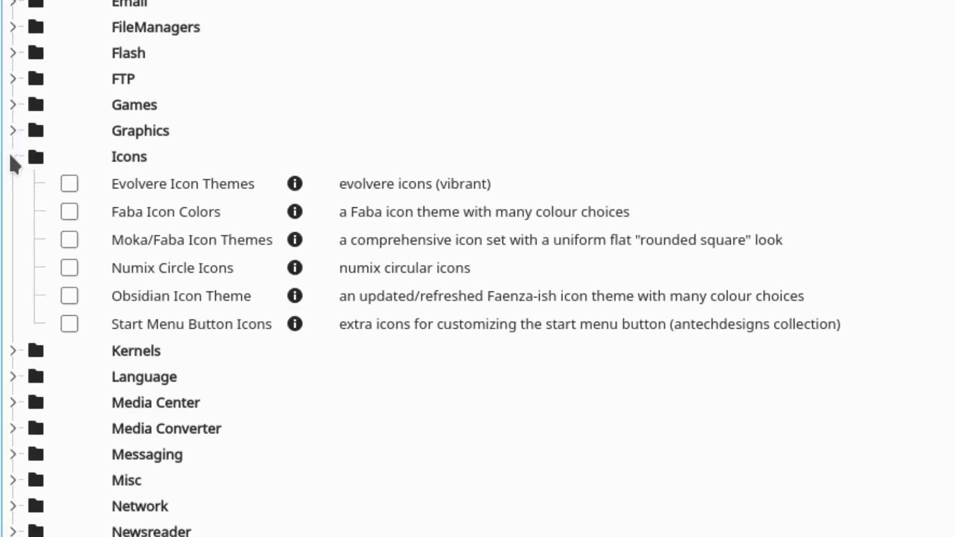
pyautogui.click(12, 158)
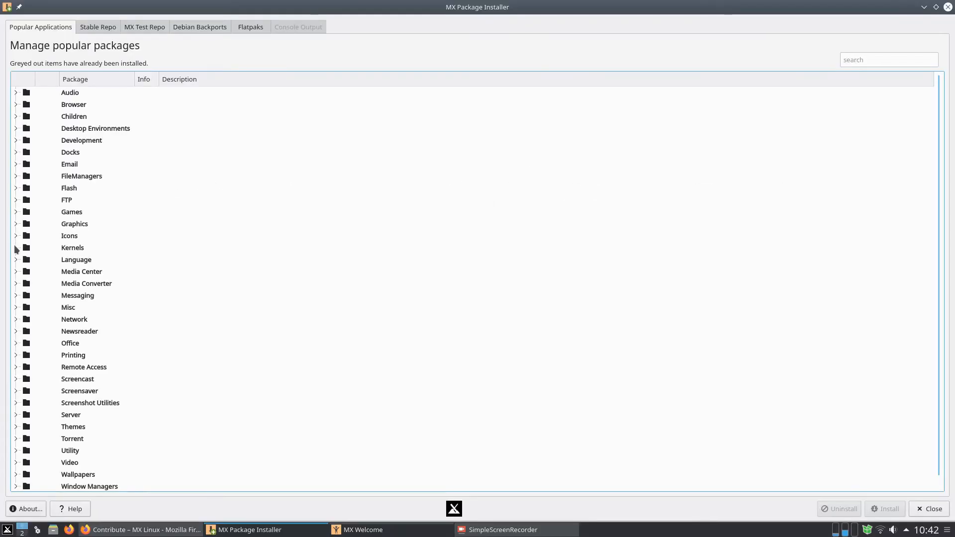
# View the available Kernels packages, look through the long Language package list, and collapse both categories
pyautogui.click(12, 183)
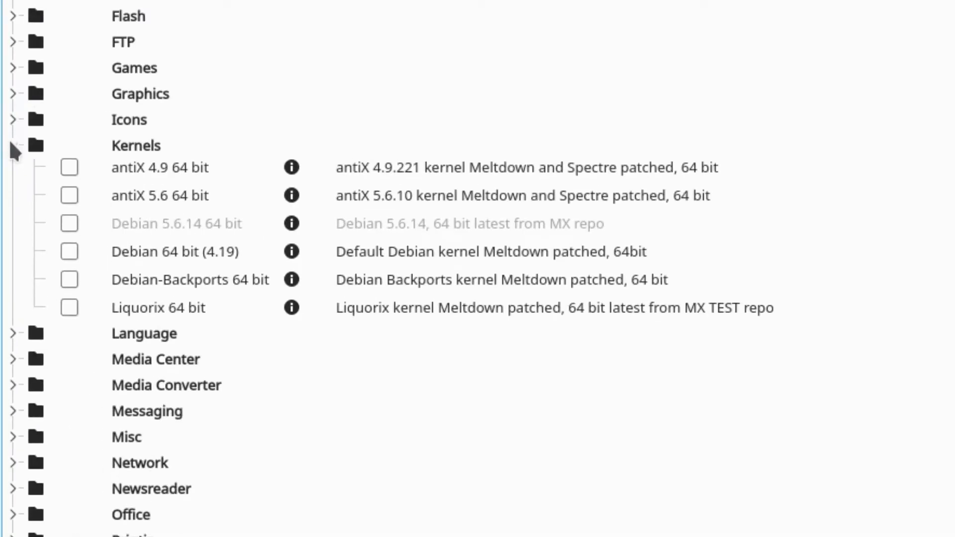
pyautogui.click(12, 146)
pyautogui.click(12, 172)
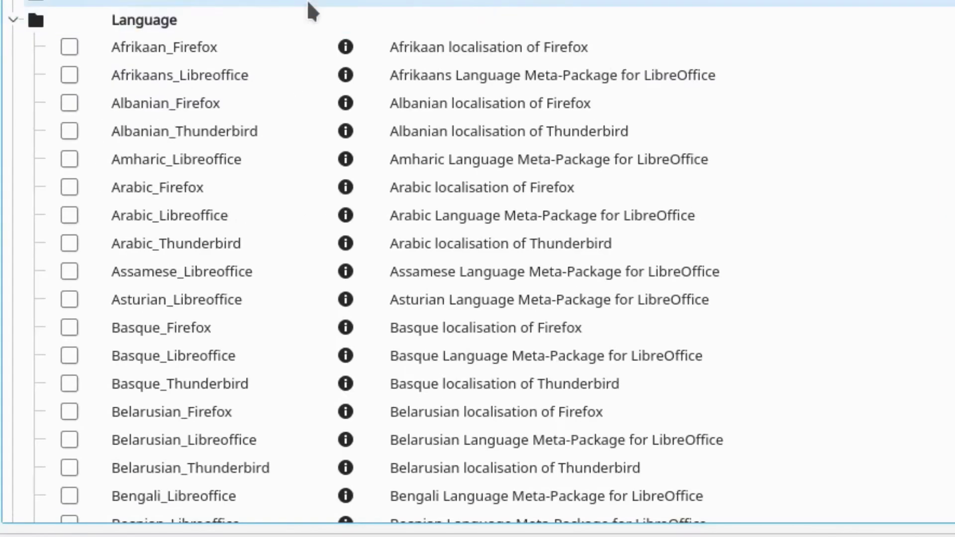
pyautogui.scroll(-6, 313, 10)
pyautogui.scroll(-2, 312, 10)
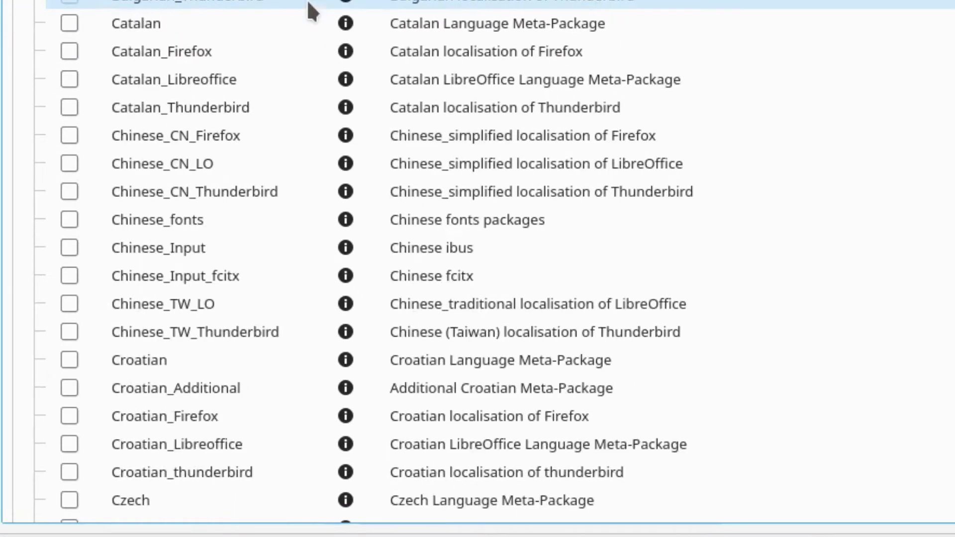
pyautogui.scroll(8, 309, 9)
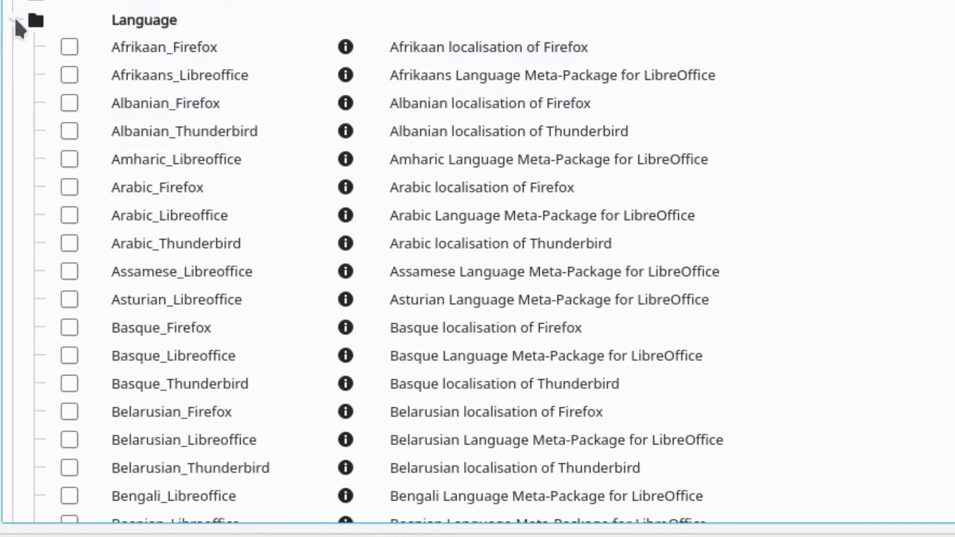
pyautogui.click(16, 24)
# Check the packages offered under Media Center, Media Converter and Messaging, collapsing each category after viewing it
pyautogui.click(13, 45)
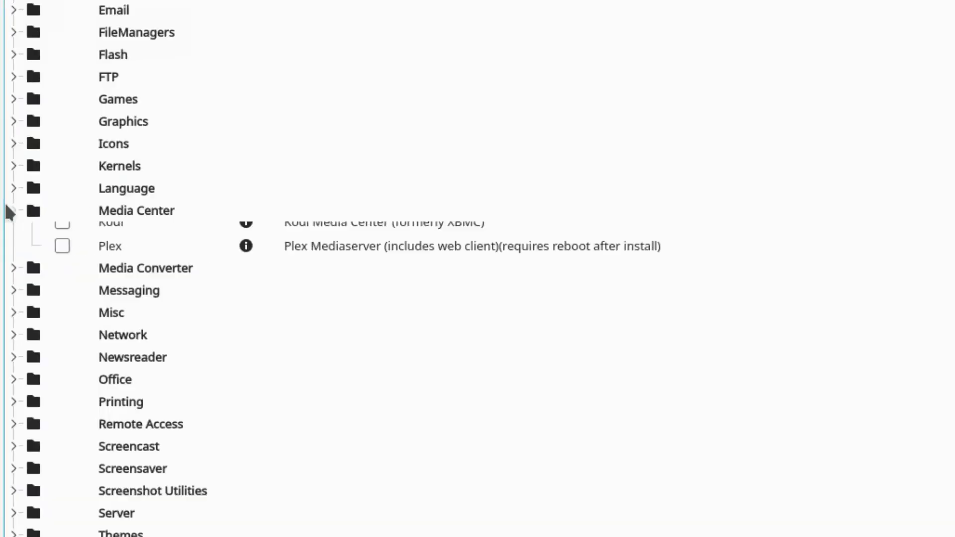
pyautogui.click(8, 188)
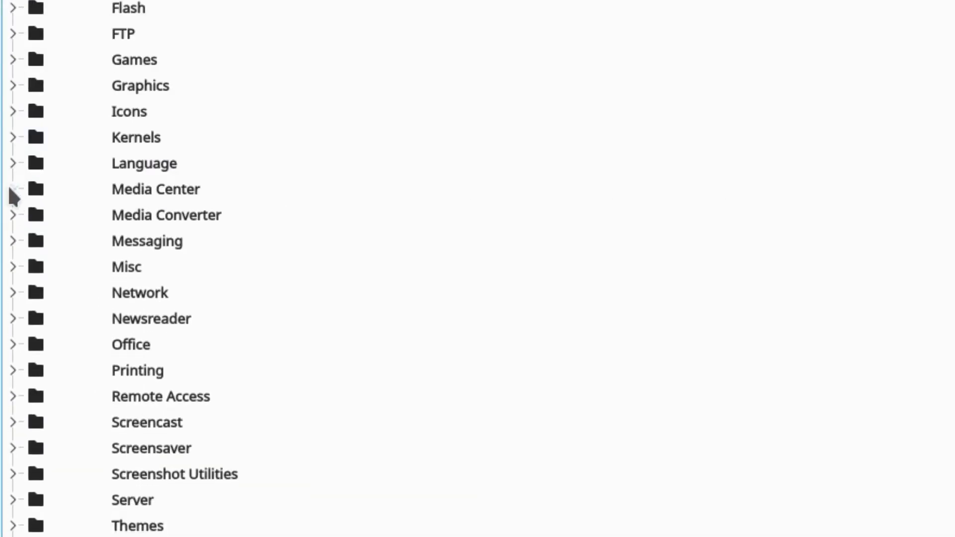
pyautogui.click(10, 214)
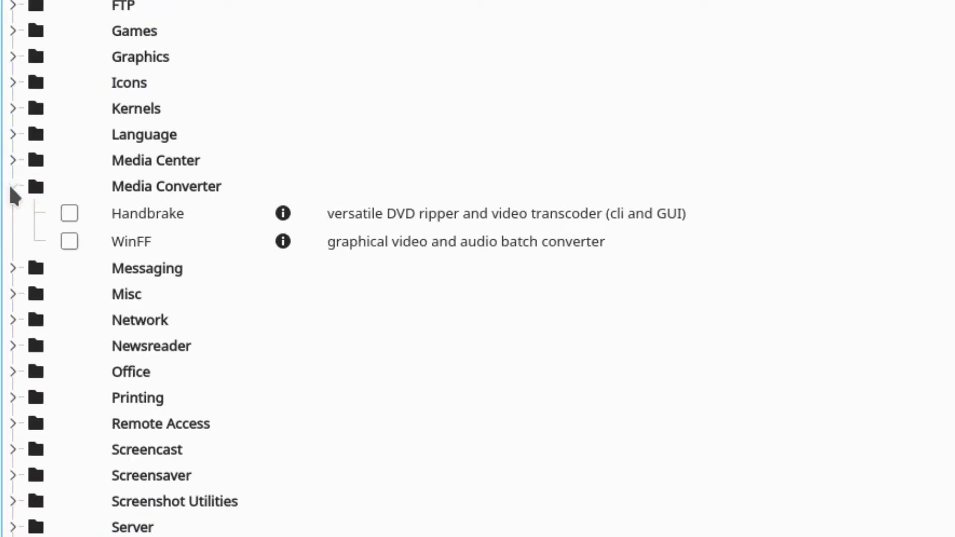
pyautogui.click(11, 187)
pyautogui.click(12, 211)
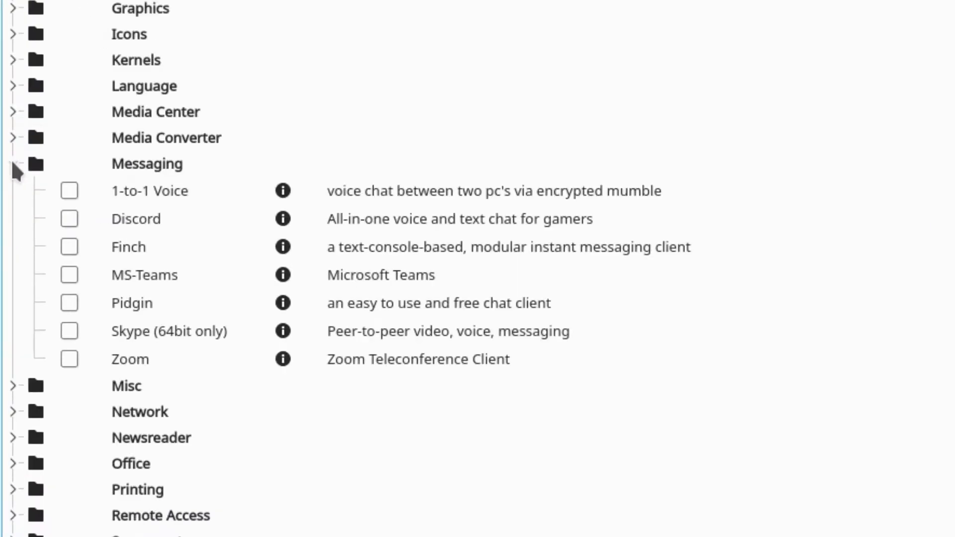
pyautogui.click(11, 164)
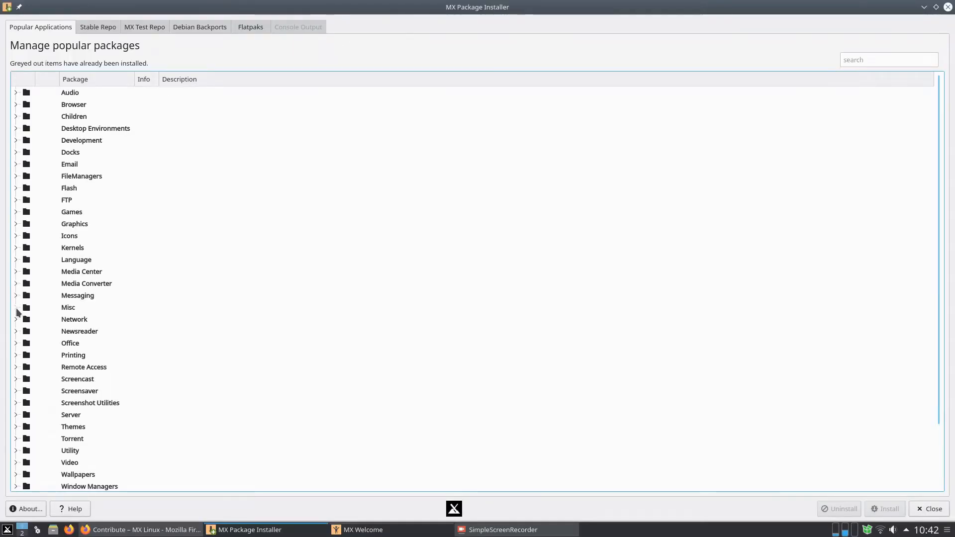
# Look over the Misc, Network and Newsreader packages one category at a time, collapsing each after viewing it
pyautogui.click(12, 189)
pyautogui.click(13, 156)
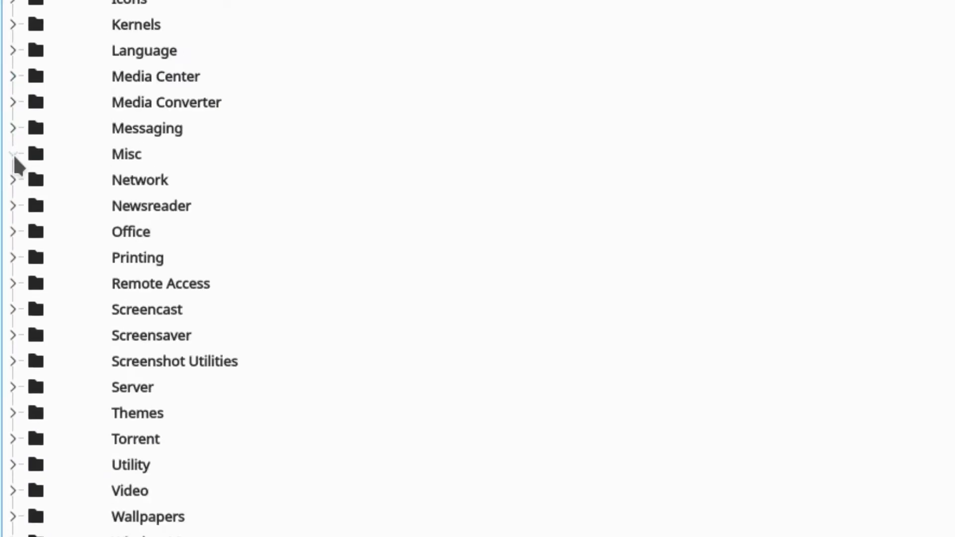
pyautogui.click(12, 179)
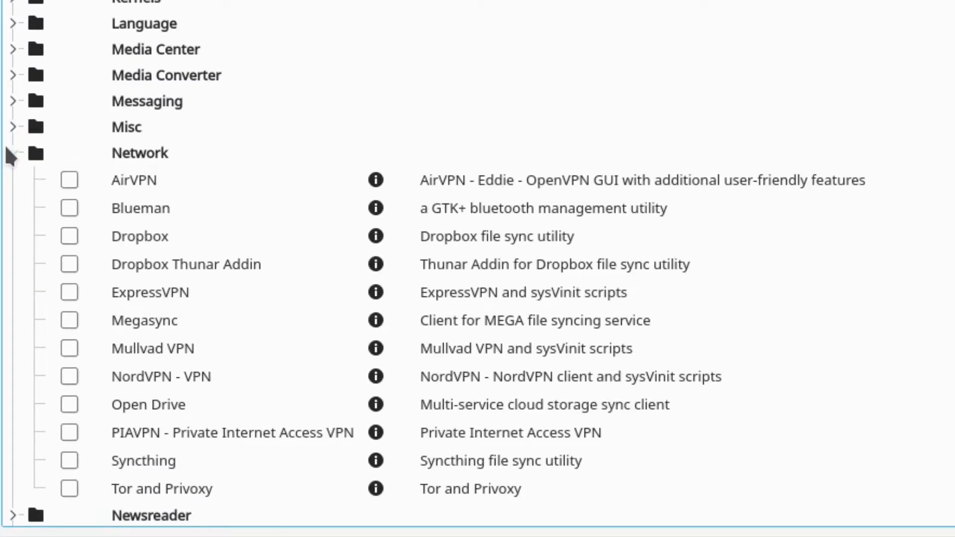
pyautogui.click(12, 154)
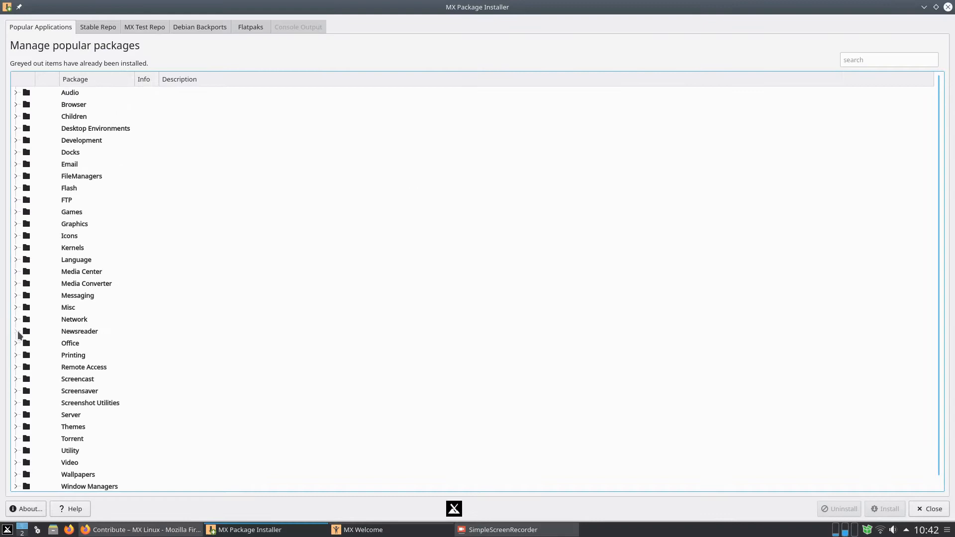
pyautogui.click(16, 332)
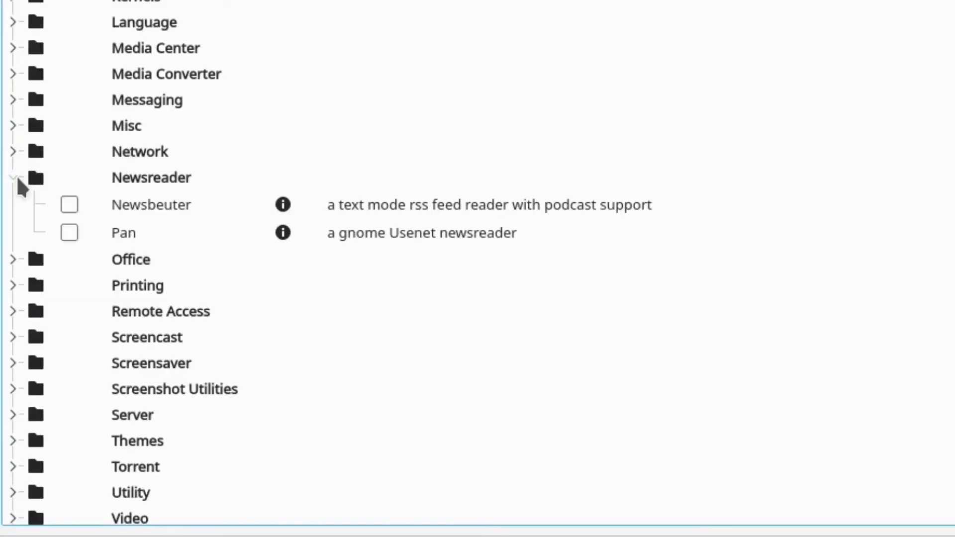
pyautogui.click(15, 177)
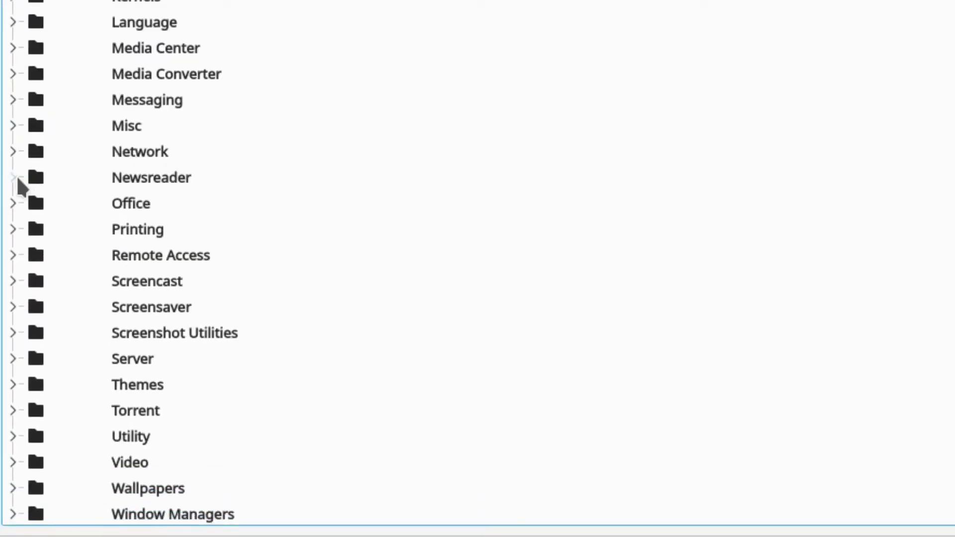
# Look through the Office, Printing and Remote Access packages in turn, collapsing each category after viewing it
pyautogui.click(13, 259)
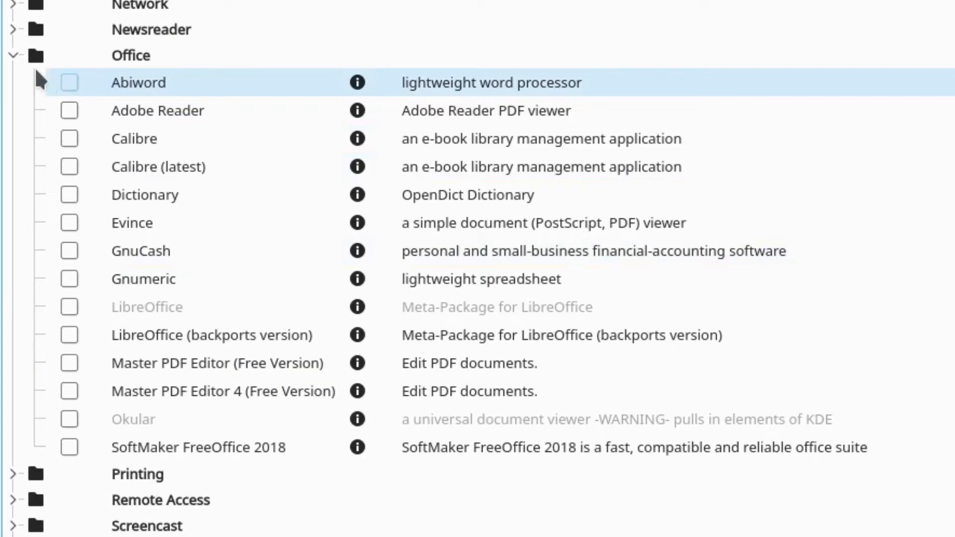
pyautogui.click(13, 55)
pyautogui.click(13, 81)
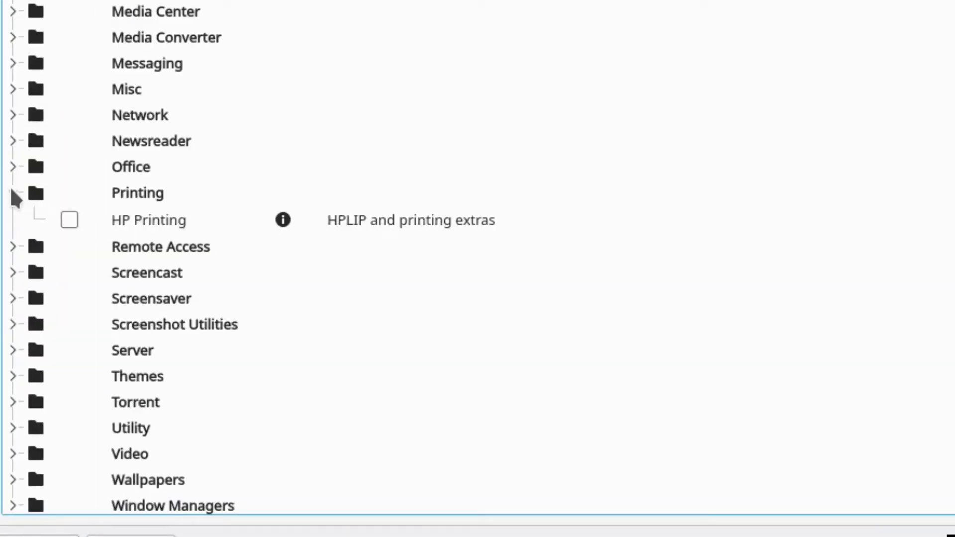
pyautogui.click(12, 193)
pyautogui.click(13, 219)
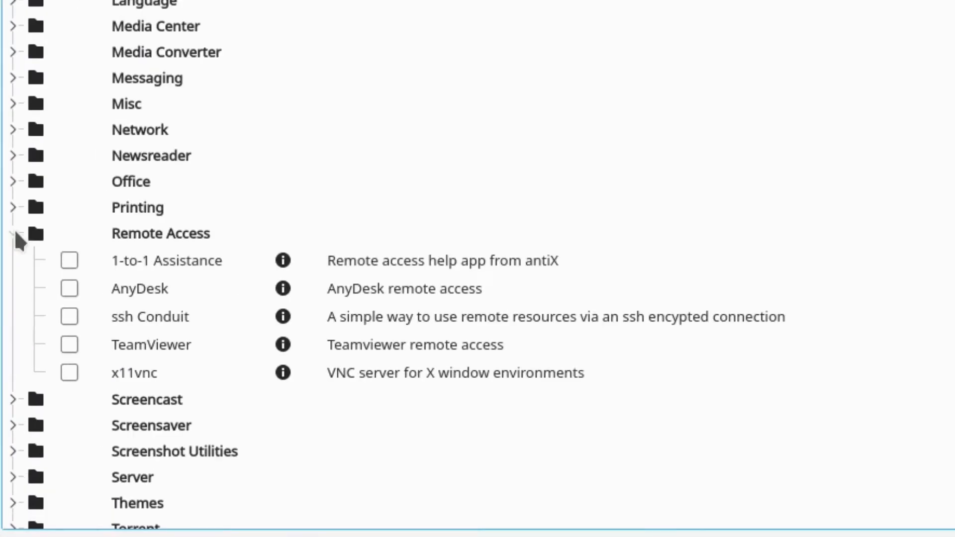
pyautogui.click(14, 233)
# Check the packages listed under Screencast, Screensaver and Screenshot Utilities, collapsing each category after viewing it
pyautogui.click(14, 260)
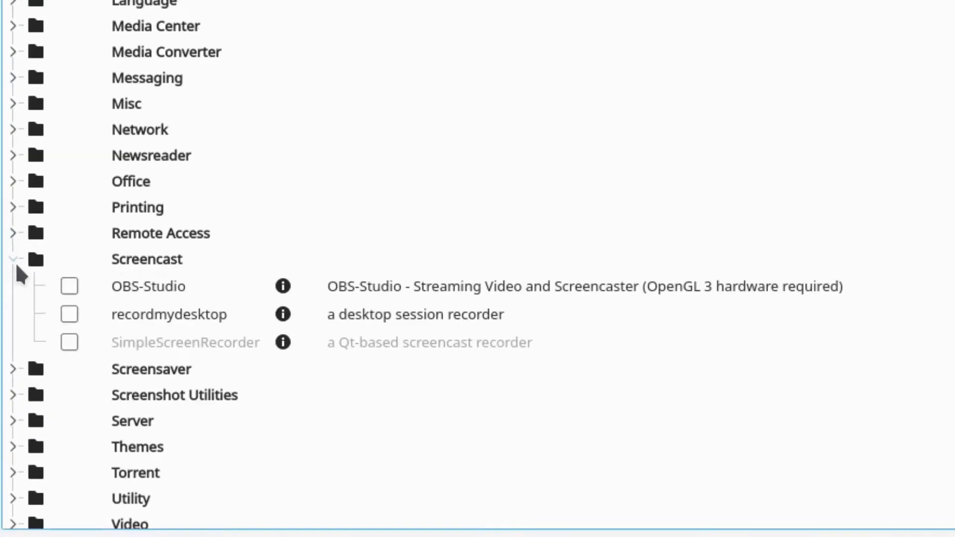
pyautogui.click(15, 261)
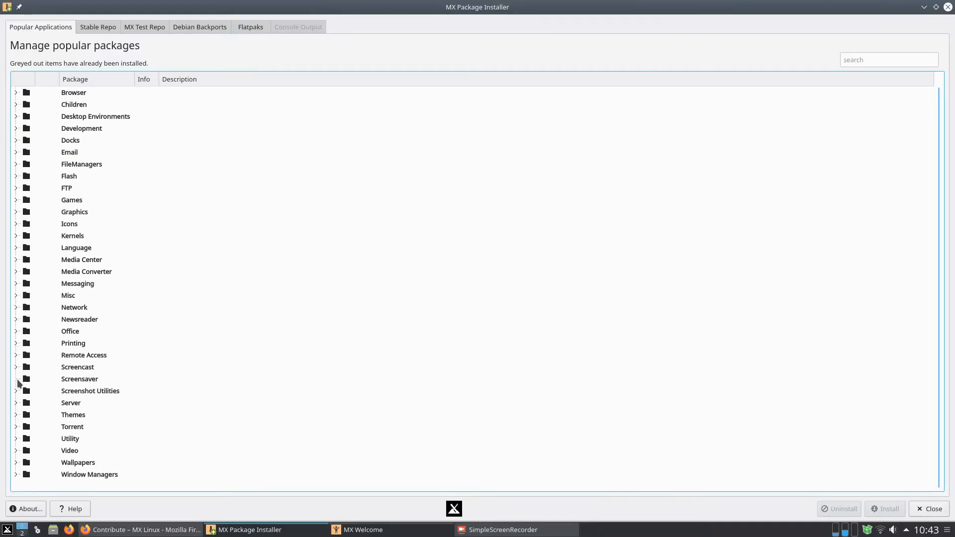
pyautogui.click(14, 286)
pyautogui.click(14, 285)
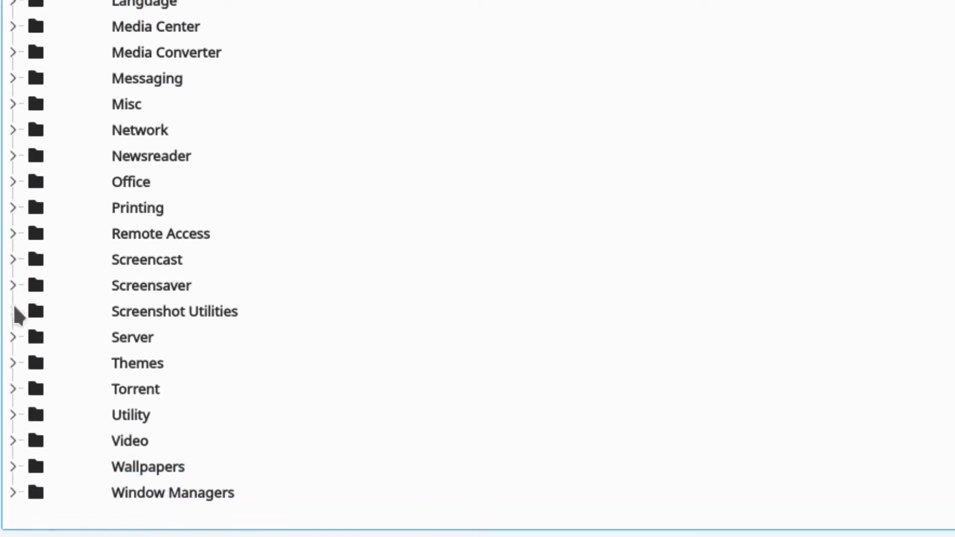
pyautogui.click(13, 311)
pyautogui.click(13, 311)
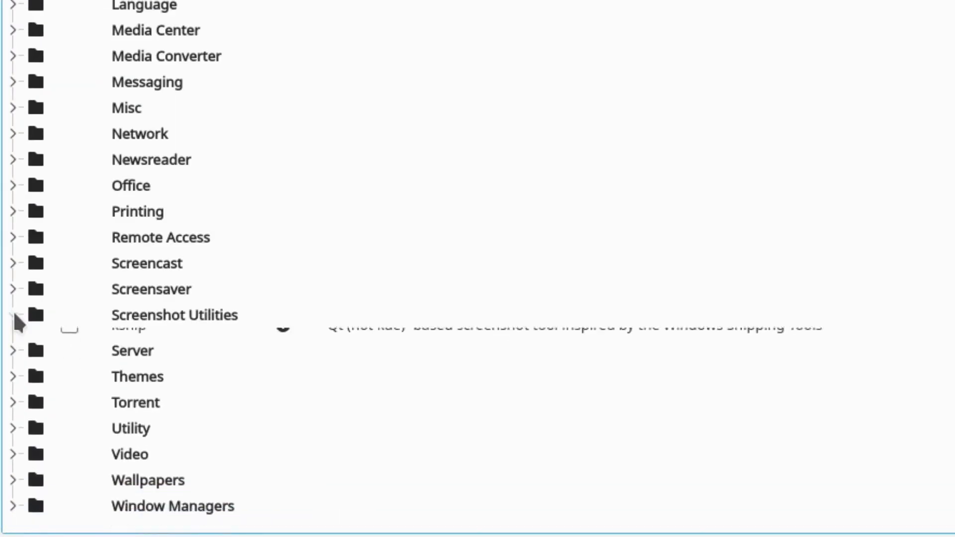
# Examine the Server, Themes and Torrent packages one category at a time, collapsing each after viewing it
pyautogui.click(13, 338)
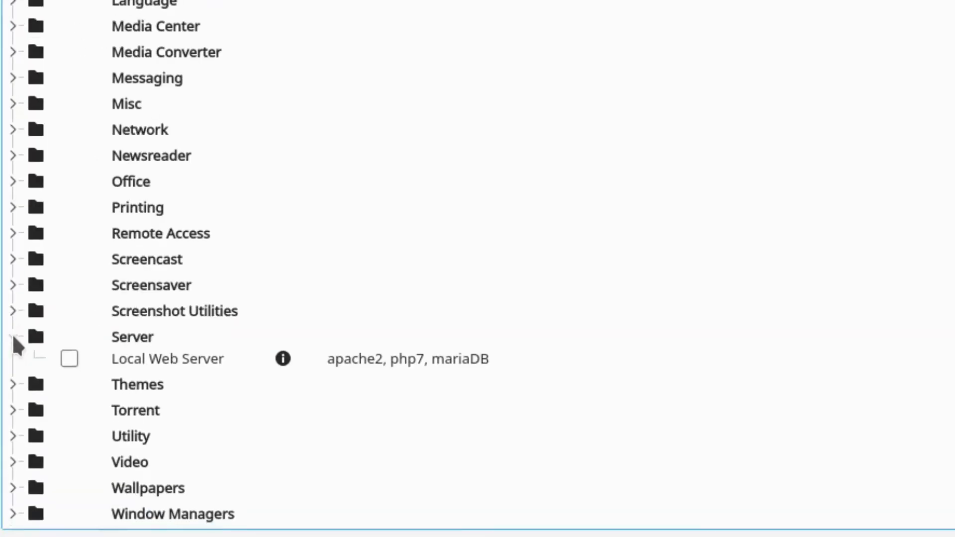
pyautogui.click(12, 337)
pyautogui.click(14, 360)
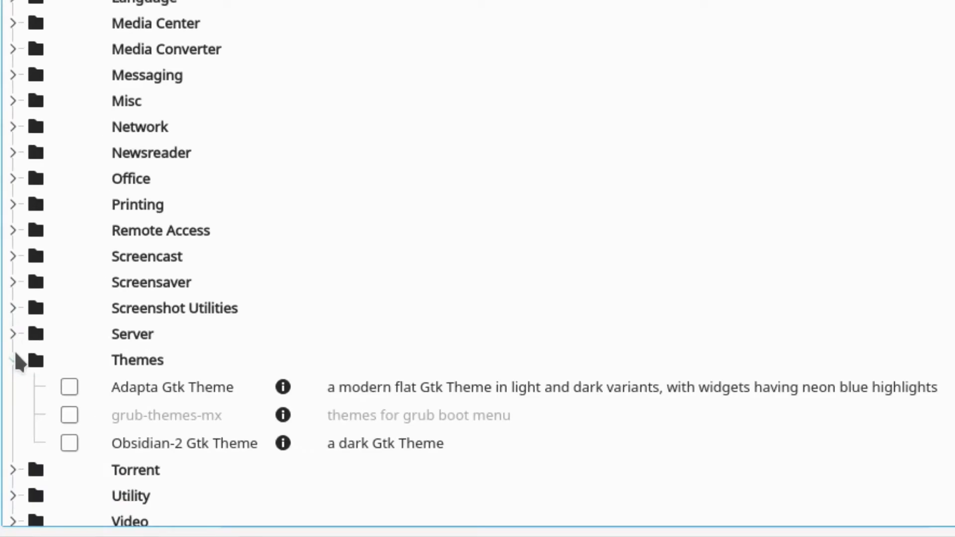
pyautogui.click(14, 360)
pyautogui.click(14, 386)
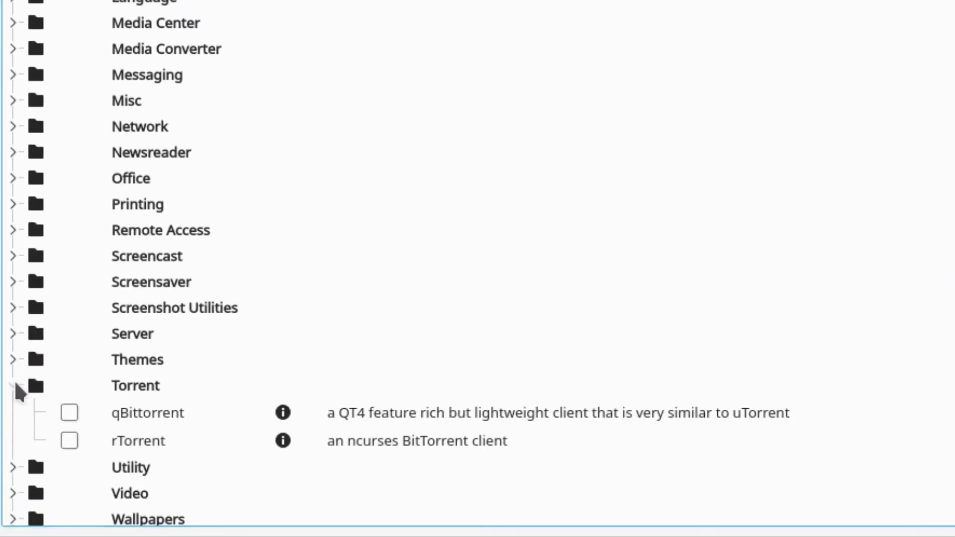
pyautogui.click(14, 386)
# View the full Utility package list and the available Video packages, collapsing both categories after viewing them
pyautogui.click(14, 412)
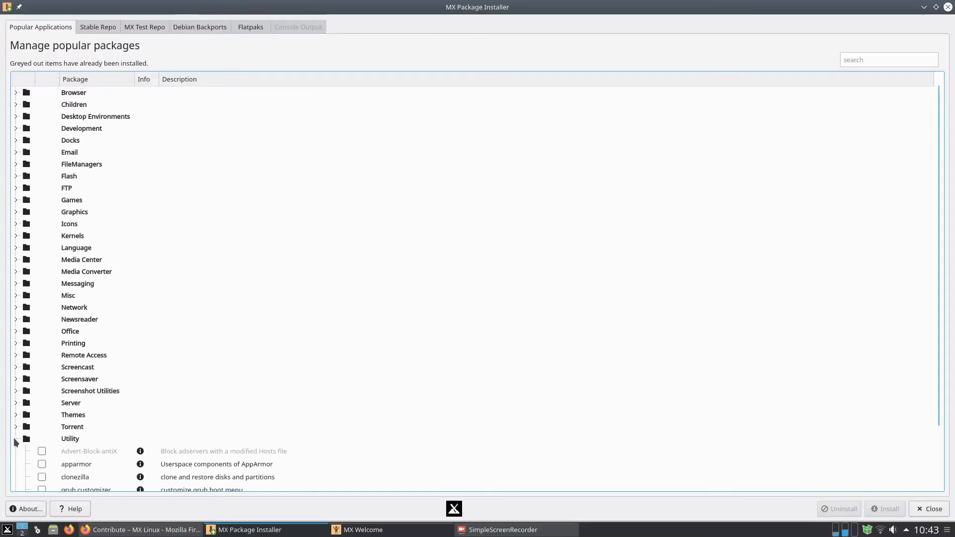
pyautogui.scroll(-2, 15, 442)
pyautogui.click(16, 367)
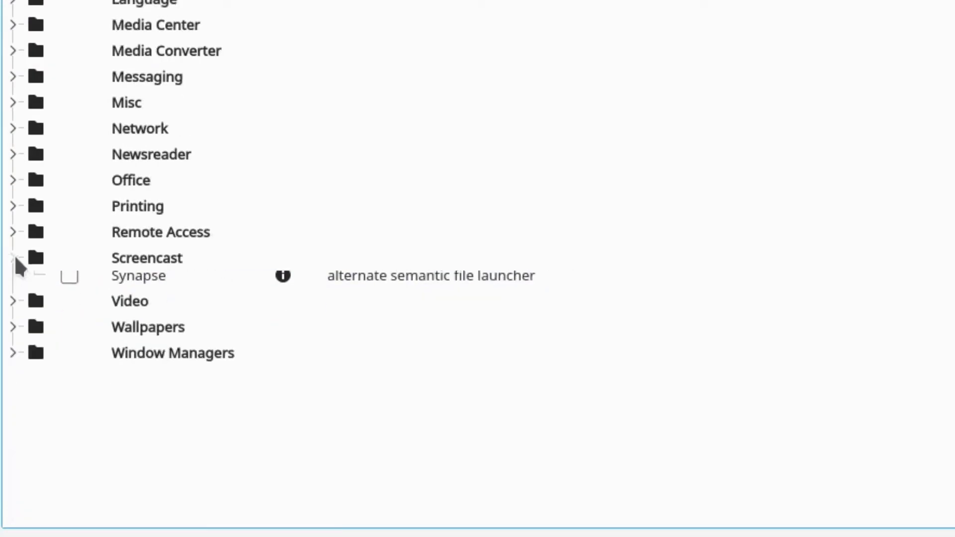
pyautogui.click(13, 301)
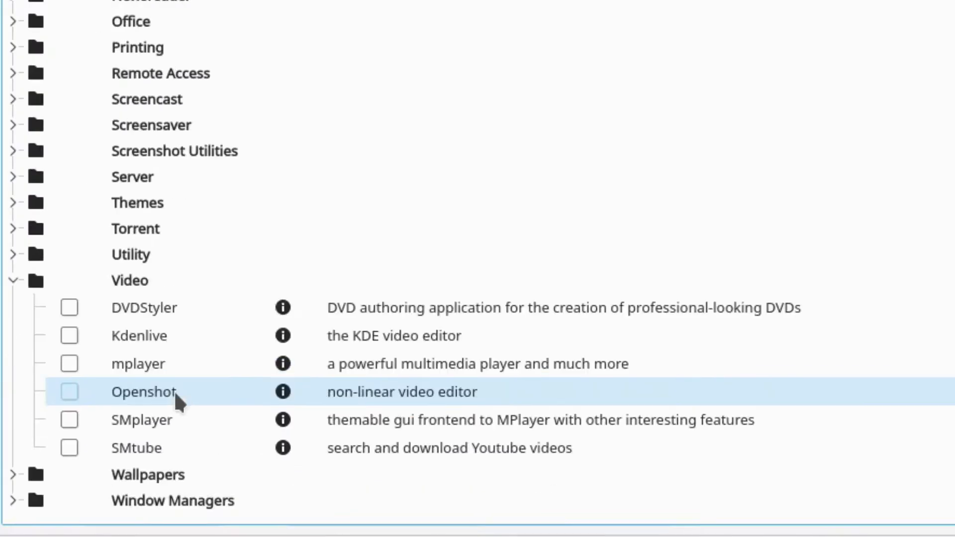
pyautogui.click(14, 280)
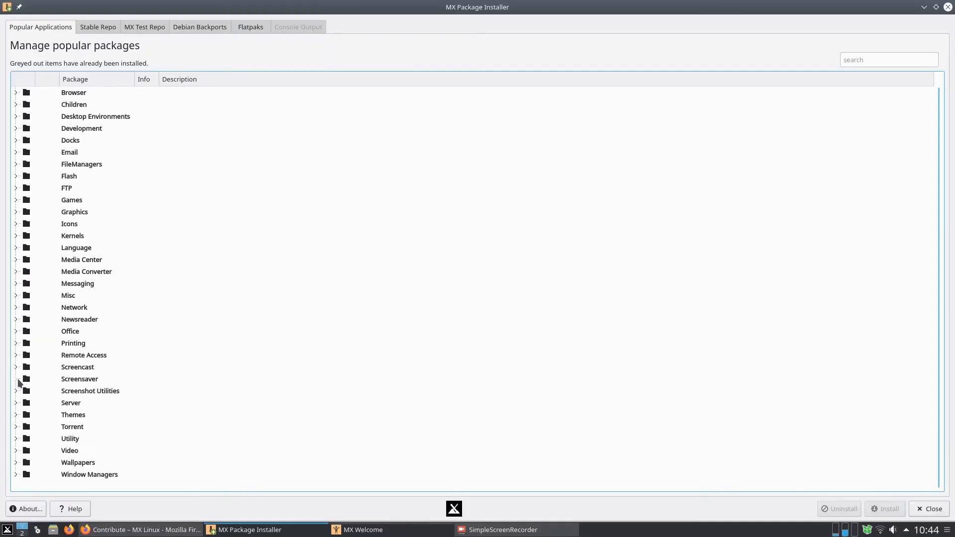
# Look over the Wallpapers and Window Managers packages, collapsing both categories after viewing them
pyautogui.click(16, 463)
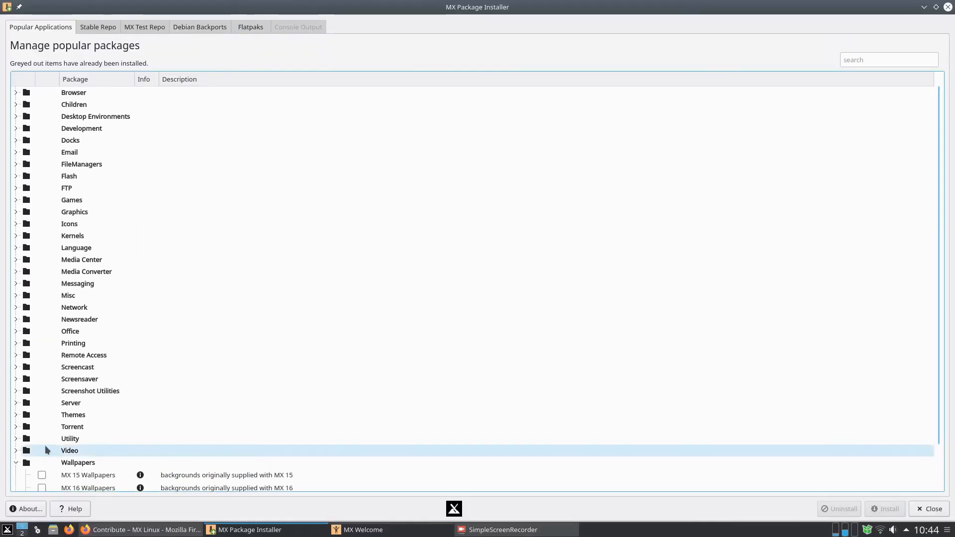
pyautogui.scroll(-2, 44, 448)
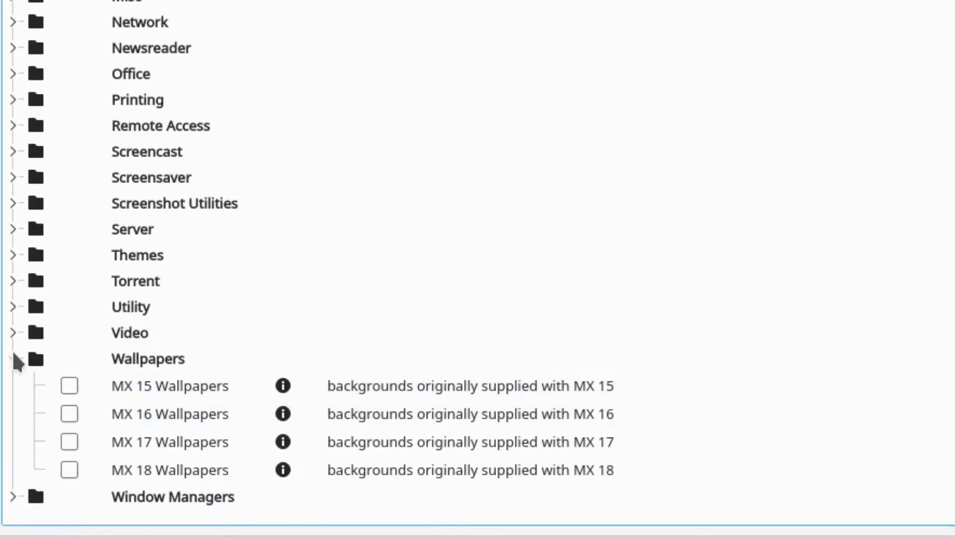
pyautogui.click(14, 359)
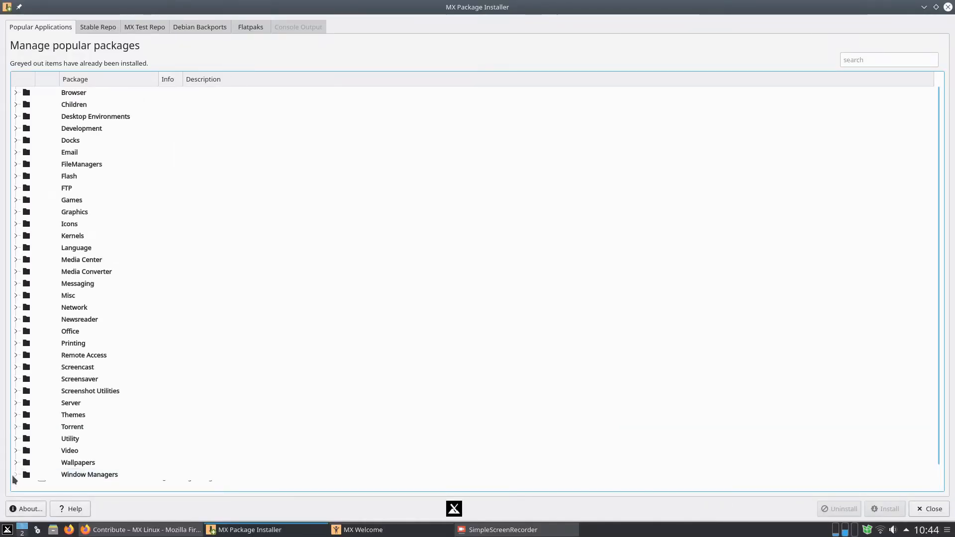
pyautogui.click(16, 475)
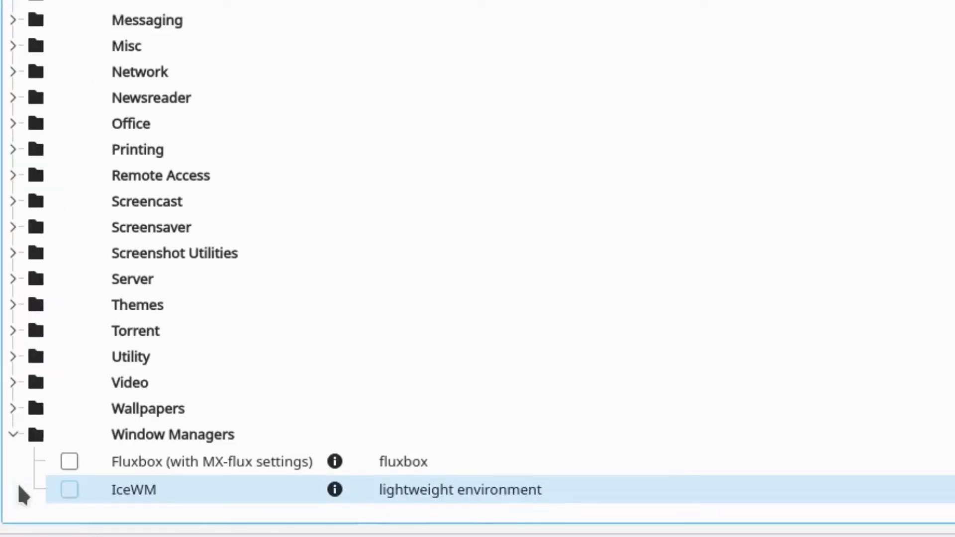
pyautogui.click(12, 435)
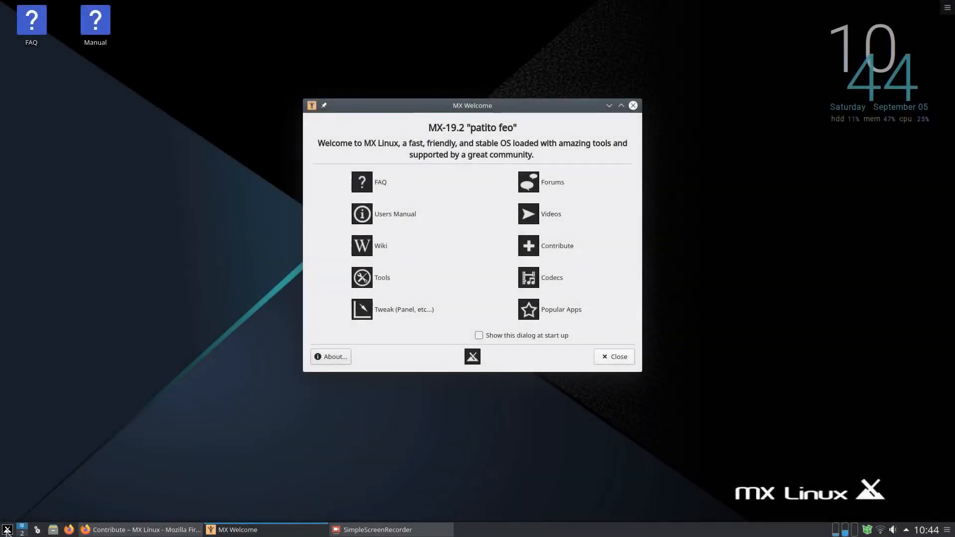
# Browse the installed programs in the application launcher, from Education and Graphics through MX Tools and System to Power / Session
pyautogui.click(6, 530)
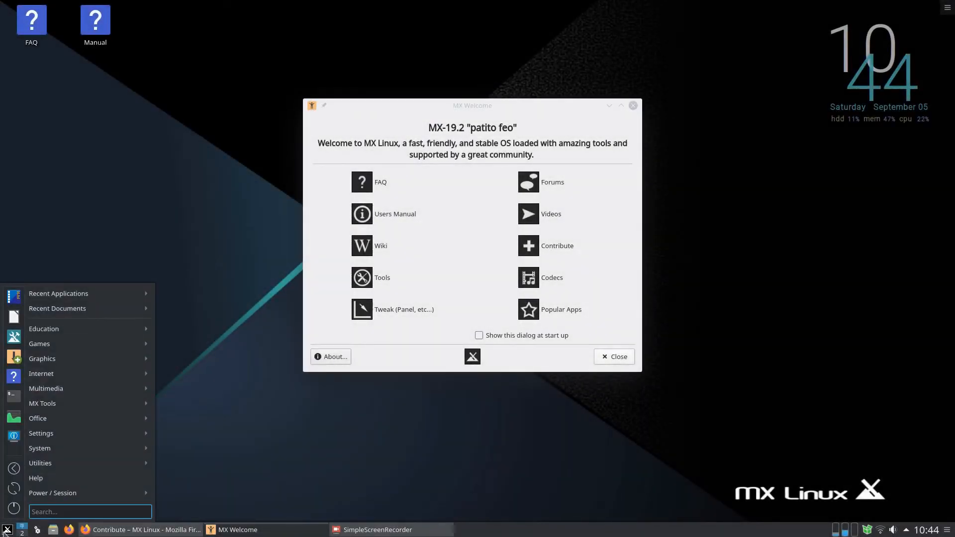
pyautogui.moveTo(50, 332)
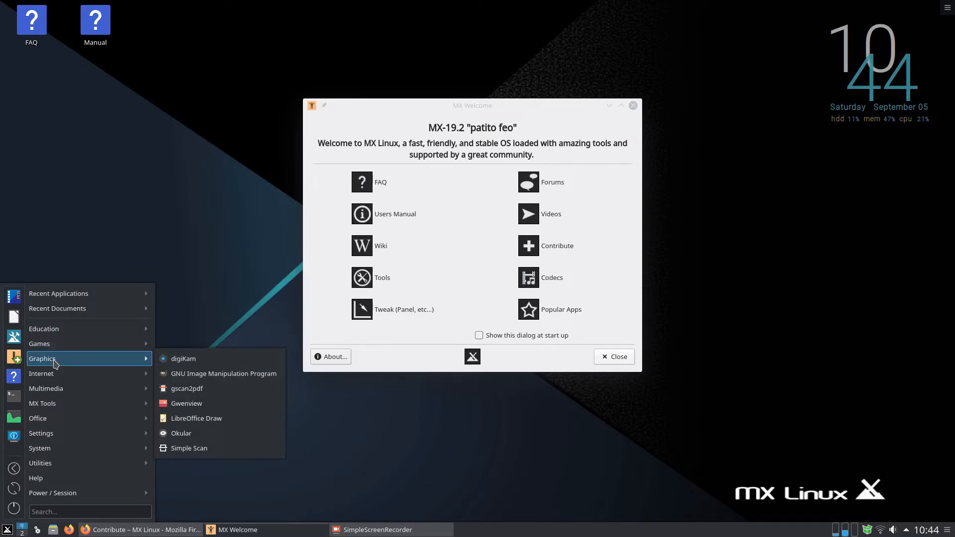
pyautogui.moveTo(55, 394)
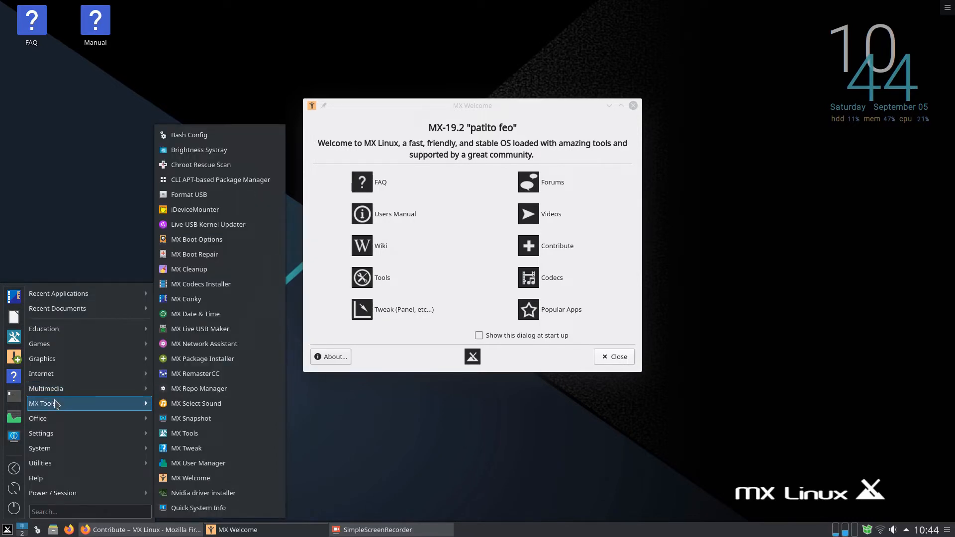
pyautogui.moveTo(57, 423)
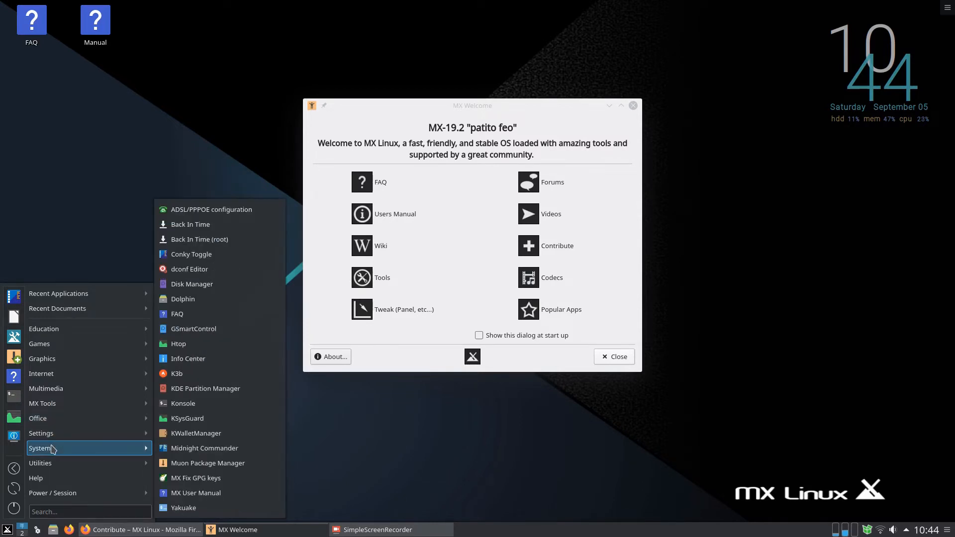
pyautogui.moveTo(55, 466)
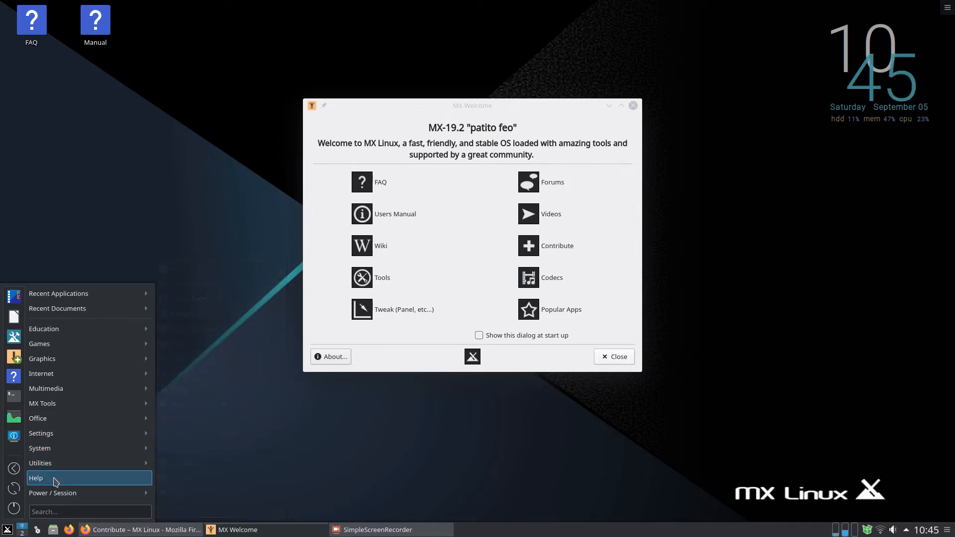
pyautogui.moveTo(58, 497)
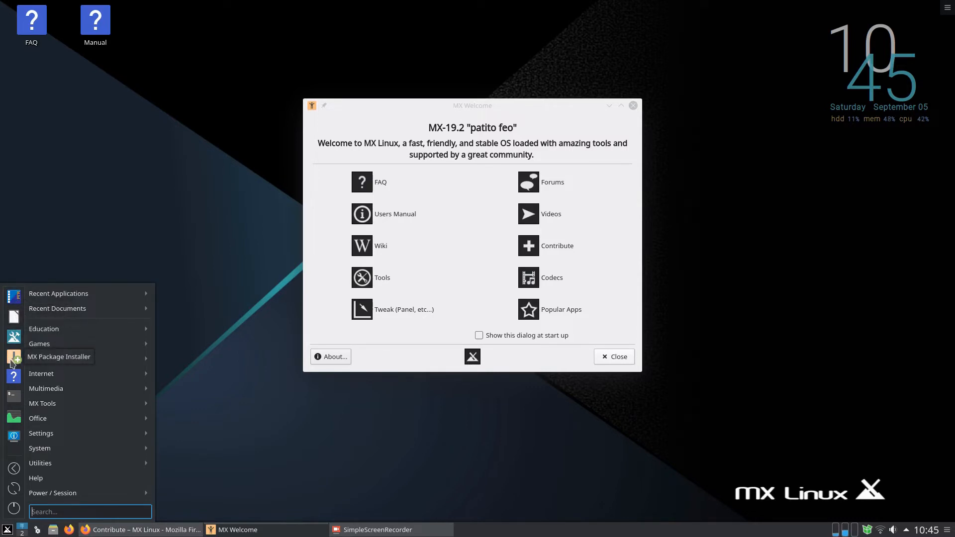
# View the Quick System Info report, and look up About System by searching for "about", closing each after reading it
pyautogui.click(14, 436)
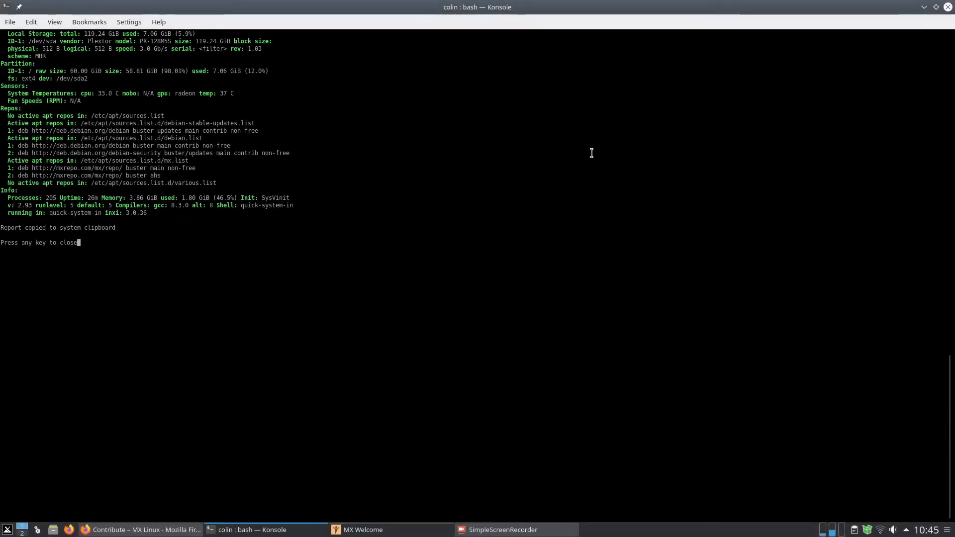
pyautogui.press('Return')
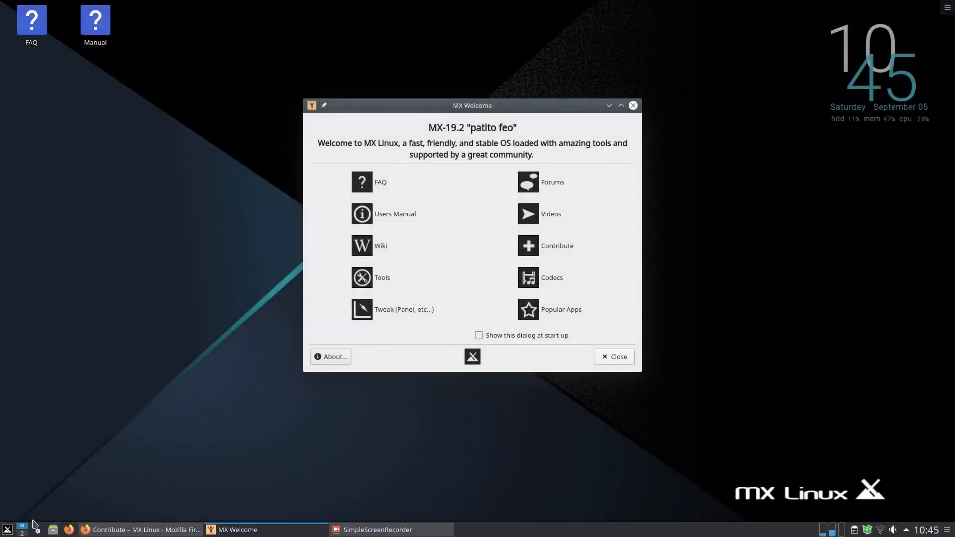
pyautogui.click(7, 531)
pyautogui.write('about')
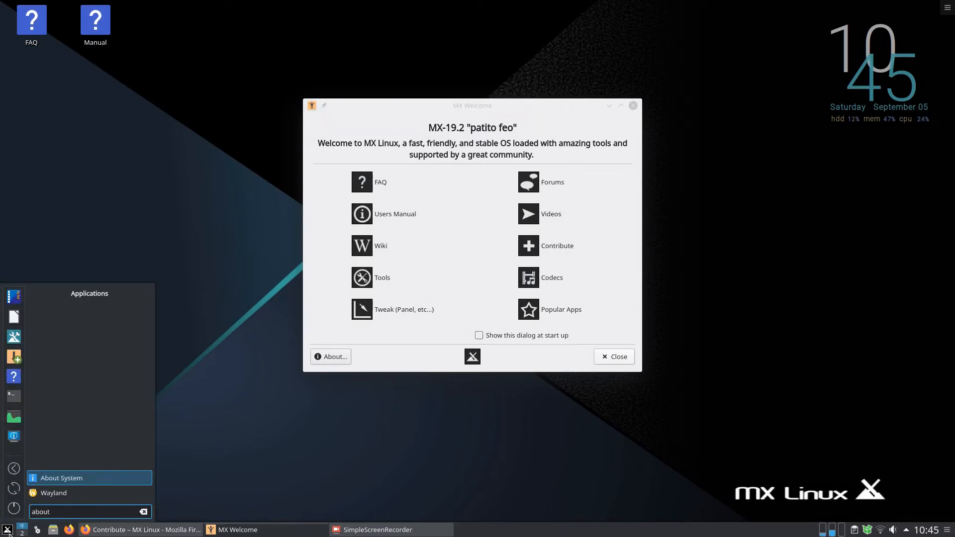
pyautogui.press('Return')
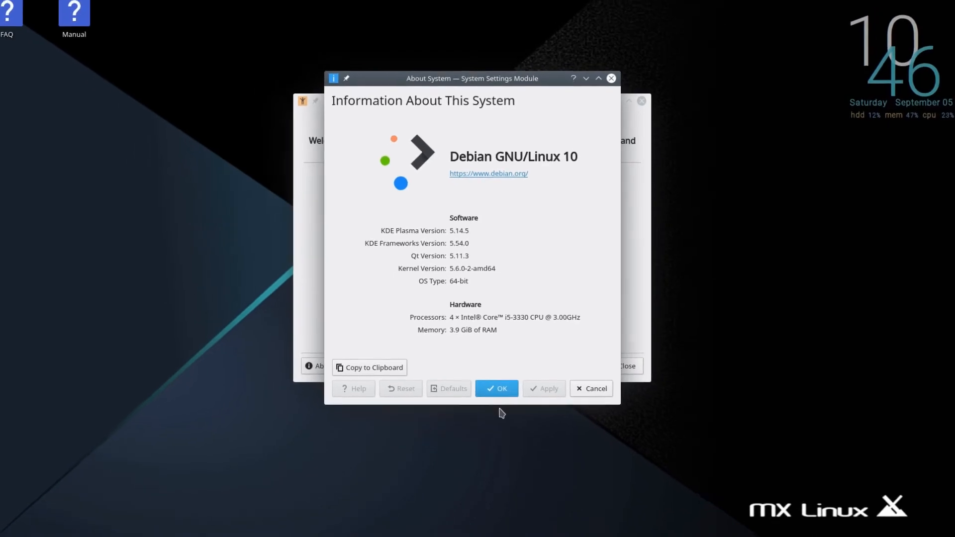
pyautogui.click(497, 377)
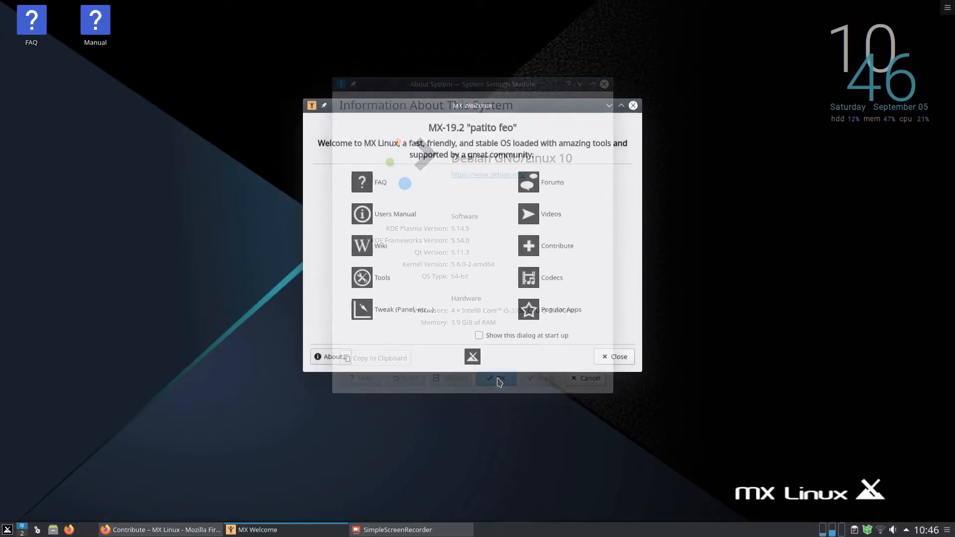
# Reopen Popular Apps from the welcome window, show the Flatpaks packages, and dismiss the repository warning so it is not shown again
pyautogui.click(556, 314)
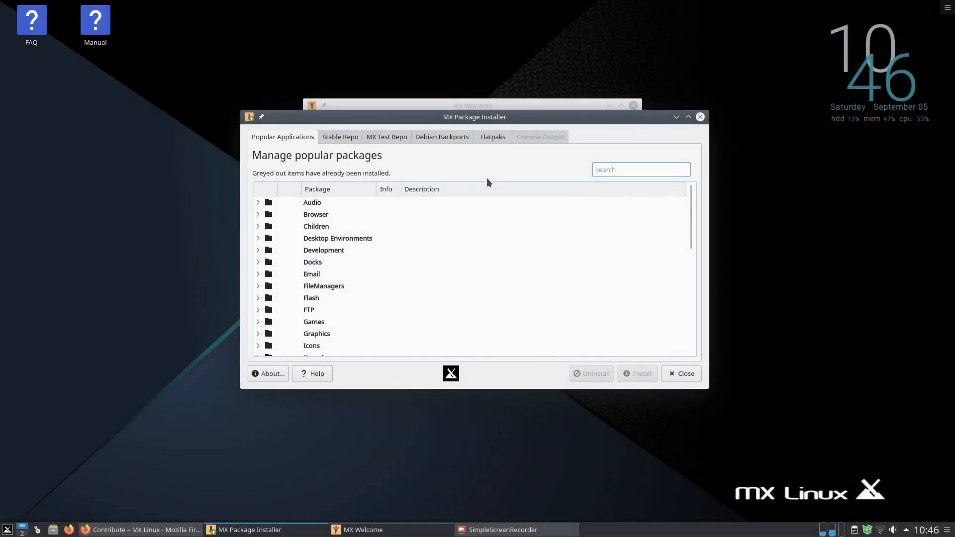
pyautogui.click(494, 136)
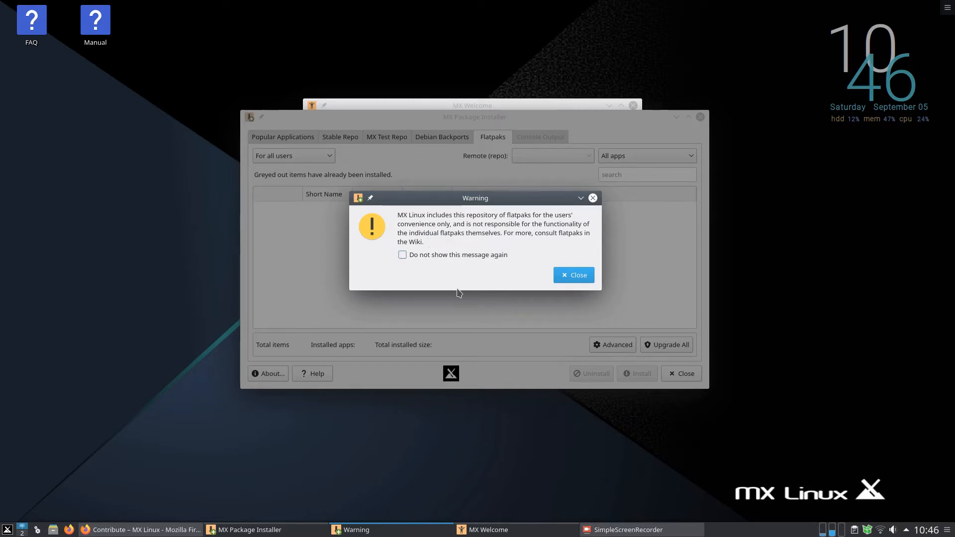
pyautogui.click(402, 255)
pyautogui.click(575, 279)
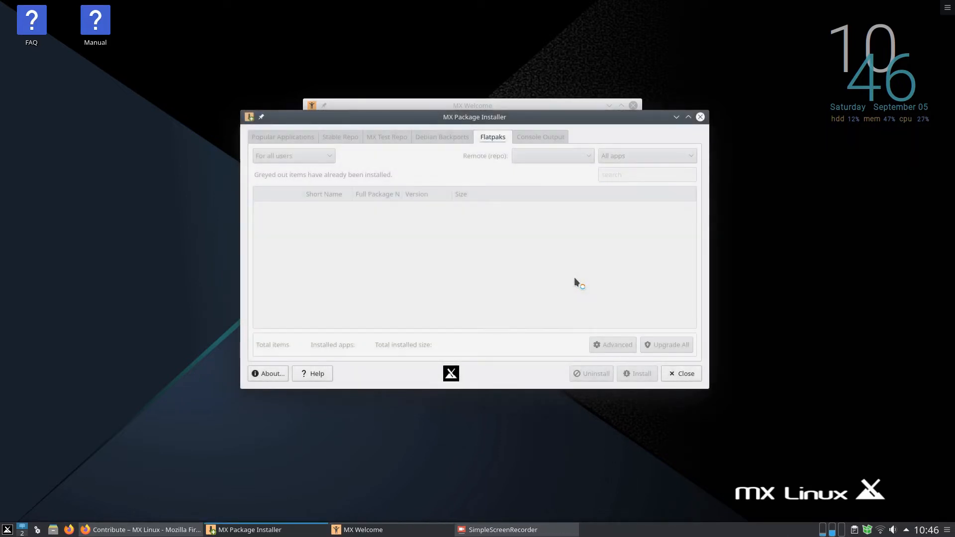
# Authorize the software repository configuration by entering the root password to load the flatpak list
pyautogui.write('•••••')
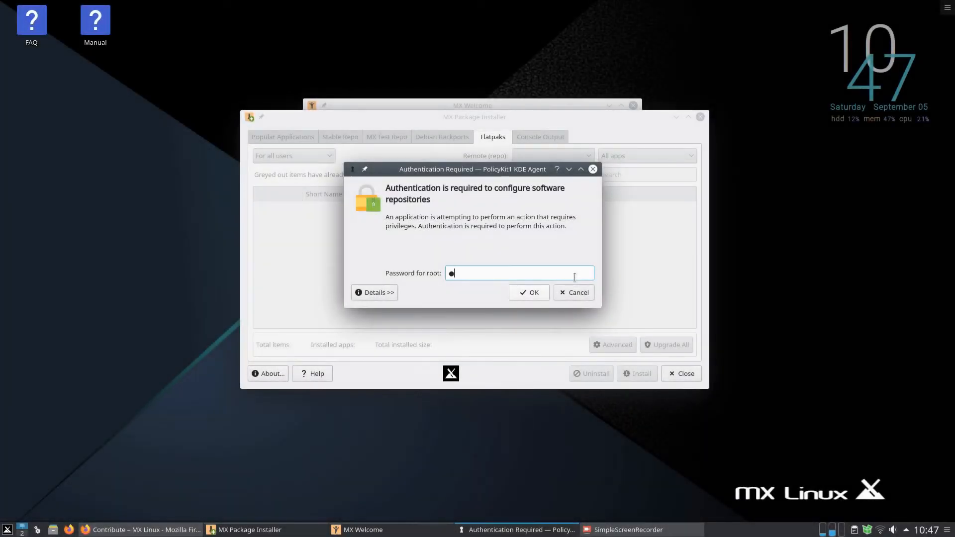
pyautogui.write('•••••')
pyautogui.press('Return')
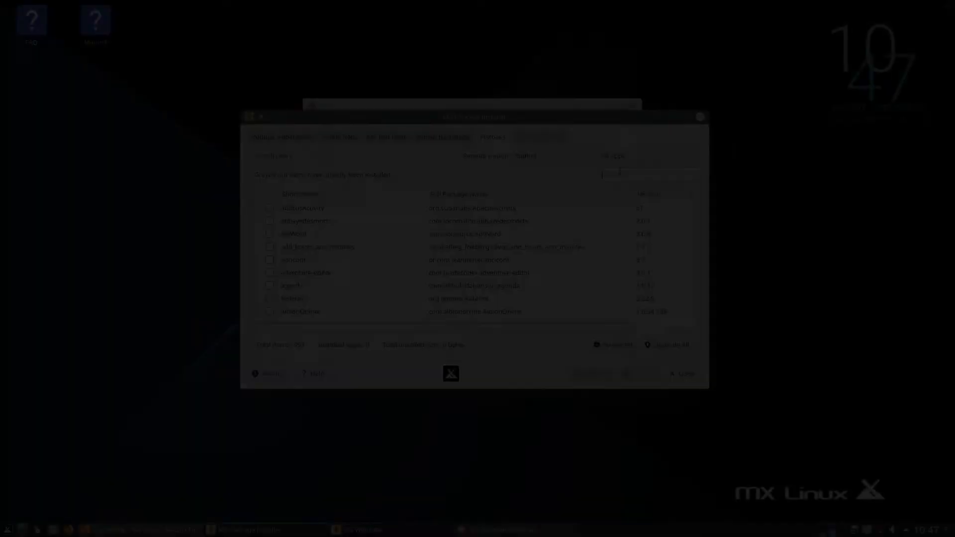
# Search the Flatpaks list for "blender", check the offered version, and close the package installer
pyautogui.write('b')
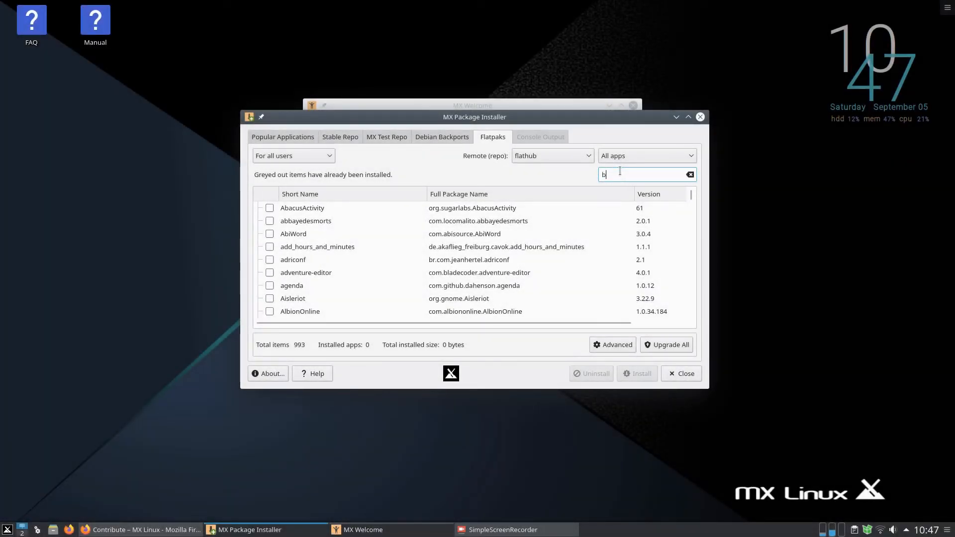
pyautogui.write('lender')
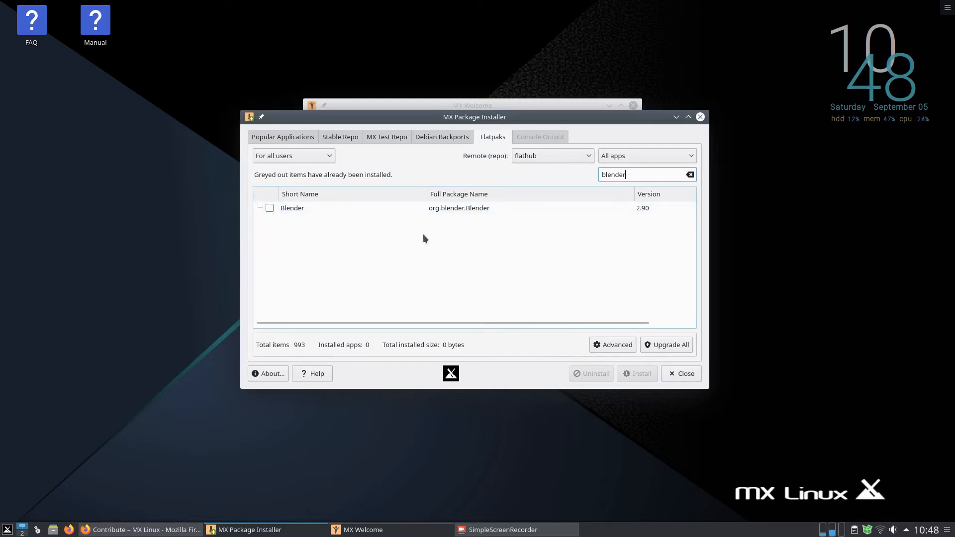
pyautogui.click(688, 373)
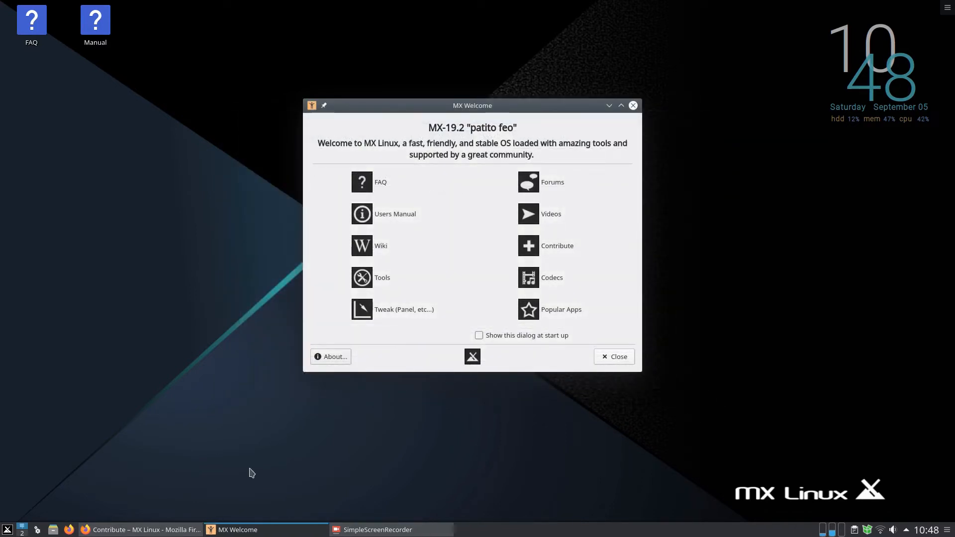
# Open the Dolphin file manager and view the home folder in the details and compact layouts
pyautogui.click(50, 530)
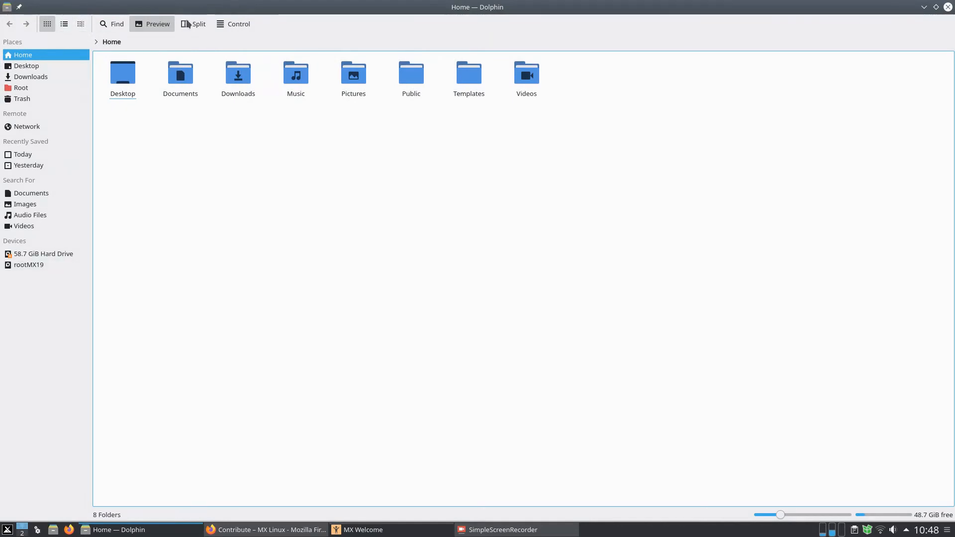
pyautogui.click(80, 24)
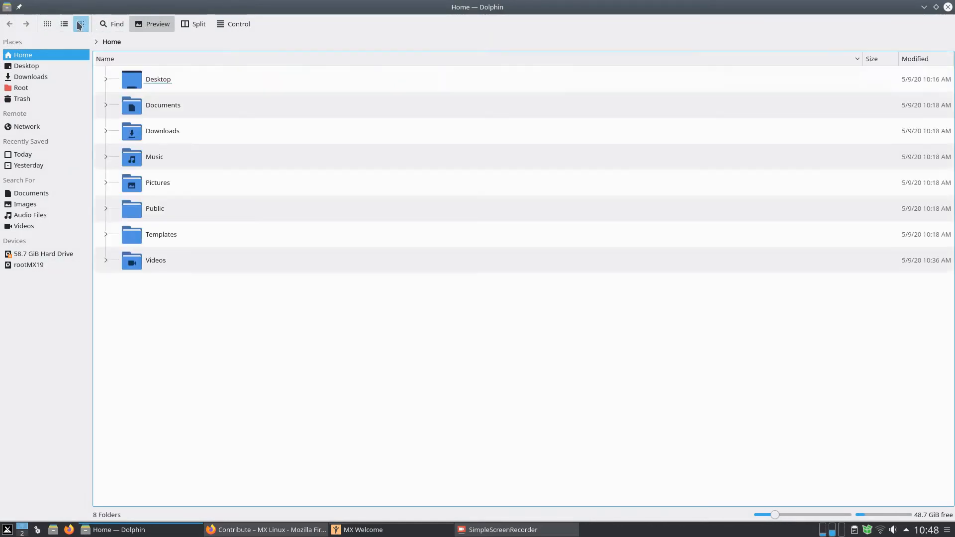
pyautogui.click(65, 24)
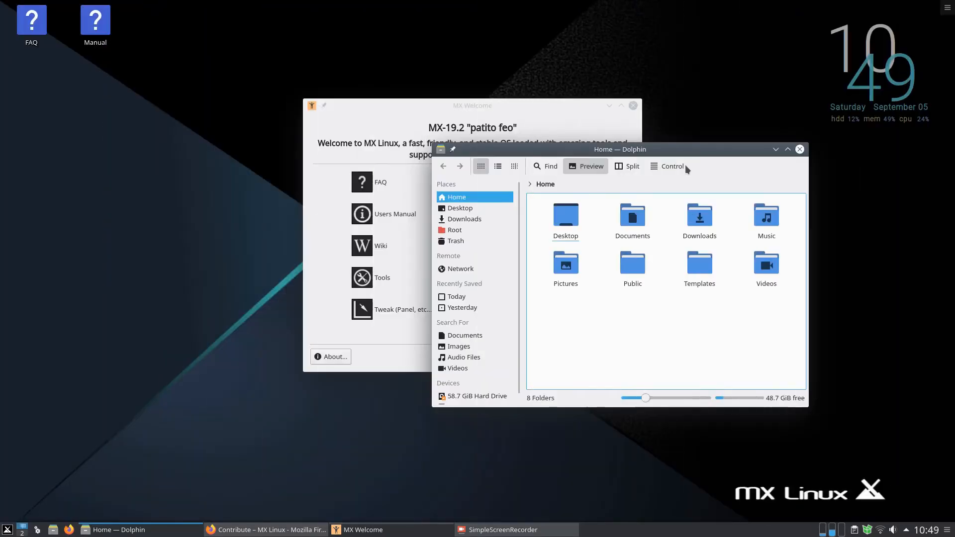
# Look up the file manager's version in About Dolphin, then close the information dialog and the file manager
pyautogui.click(678, 167)
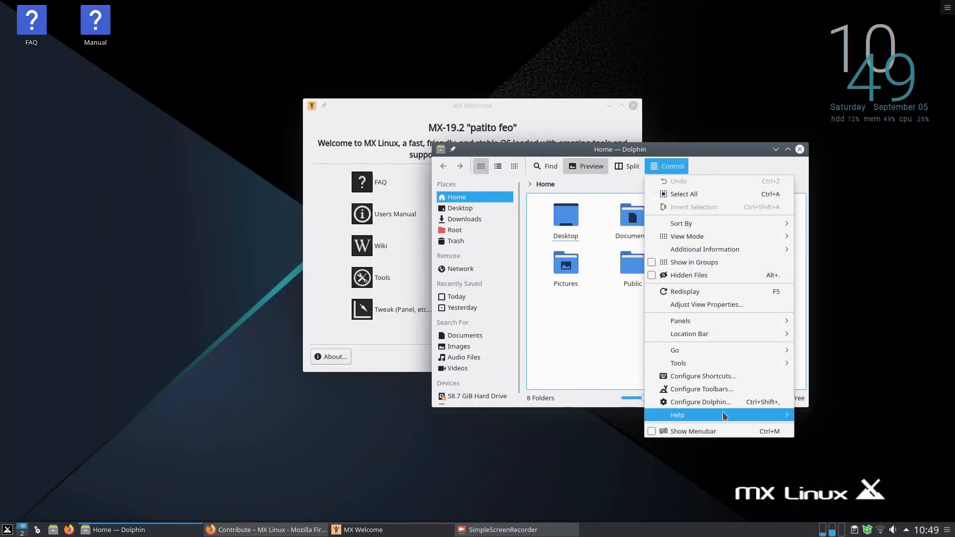
pyautogui.moveTo(717, 413)
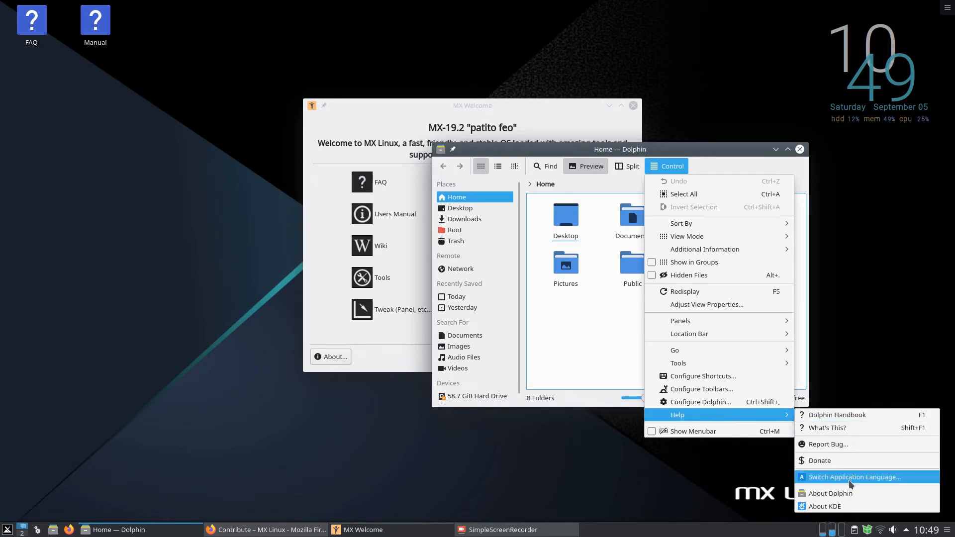
pyautogui.click(841, 494)
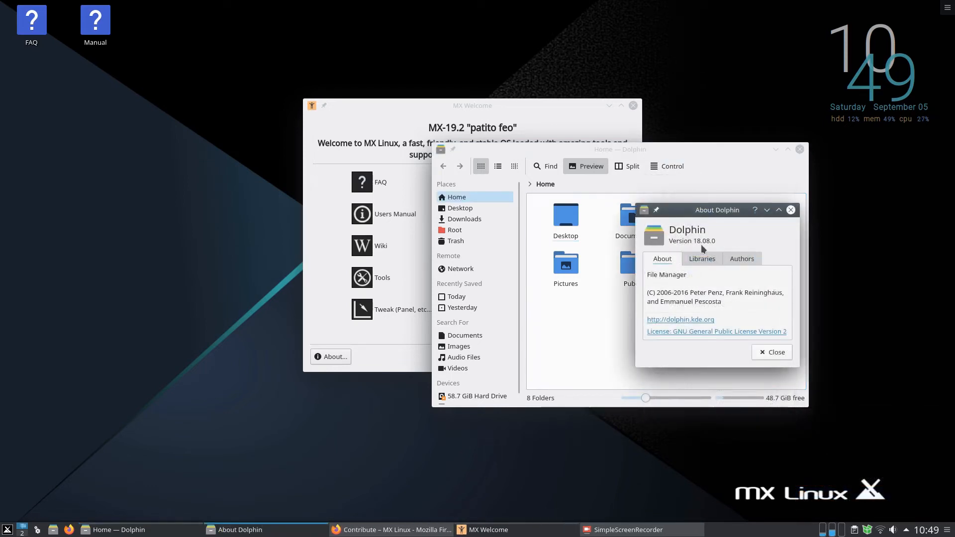
pyautogui.click(775, 353)
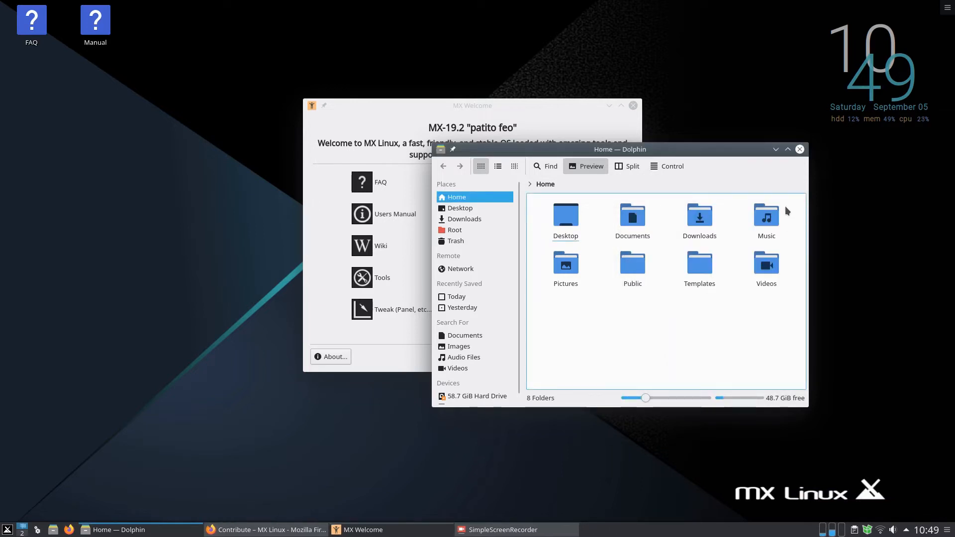
pyautogui.click(799, 149)
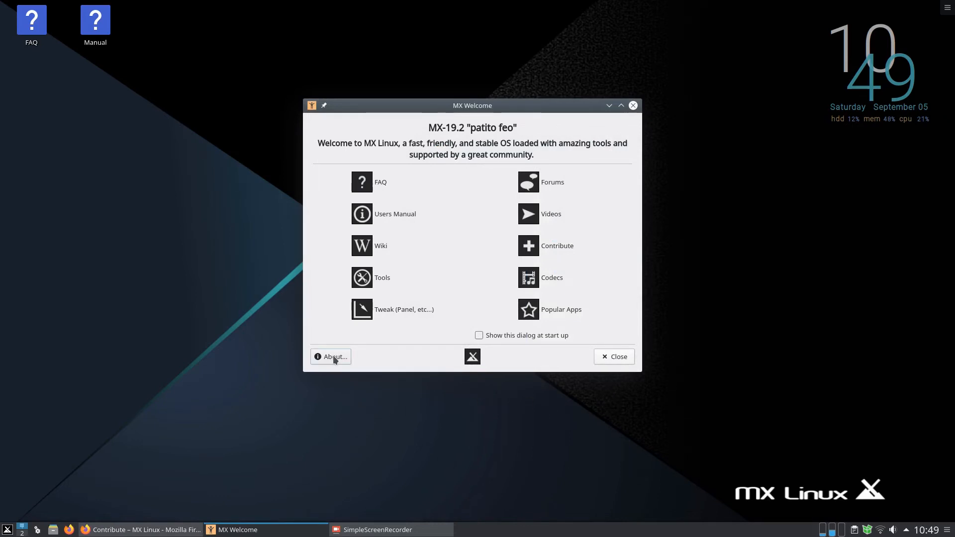
# View the About information of MX Welcome, then close it and the welcome window
pyautogui.click(333, 357)
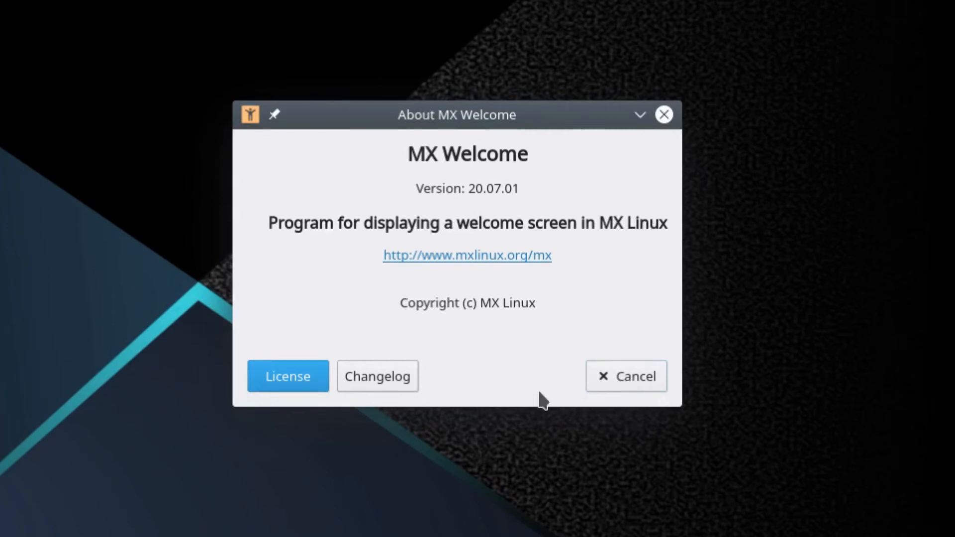
pyautogui.click(600, 136)
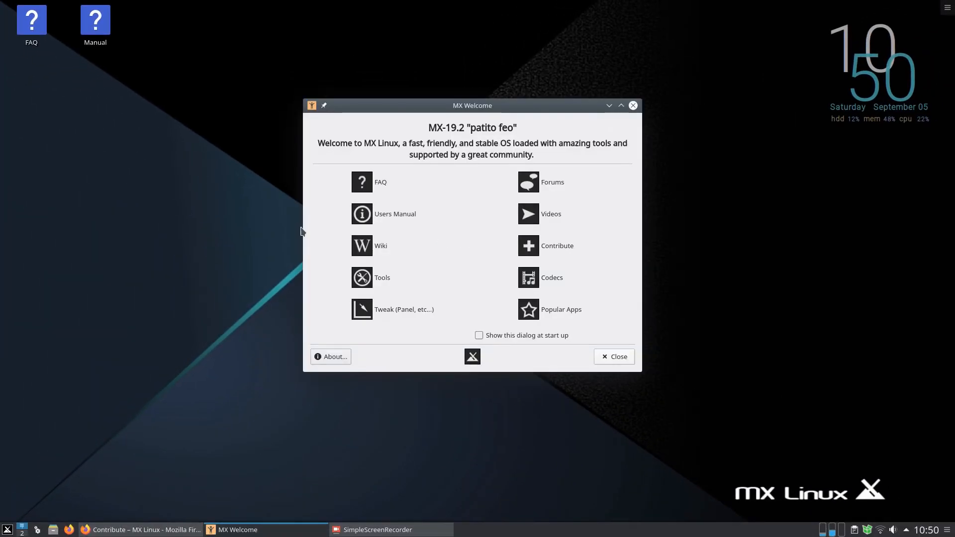
pyautogui.click(604, 360)
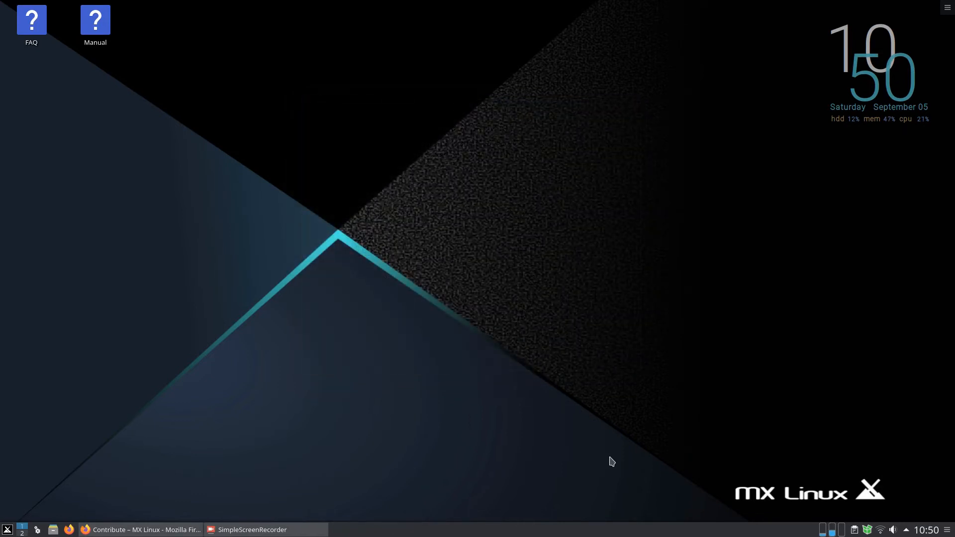
# Browse the Utilities and Internet categories in the application launcher and close it
pyautogui.click(7, 530)
pyautogui.moveTo(124, 463)
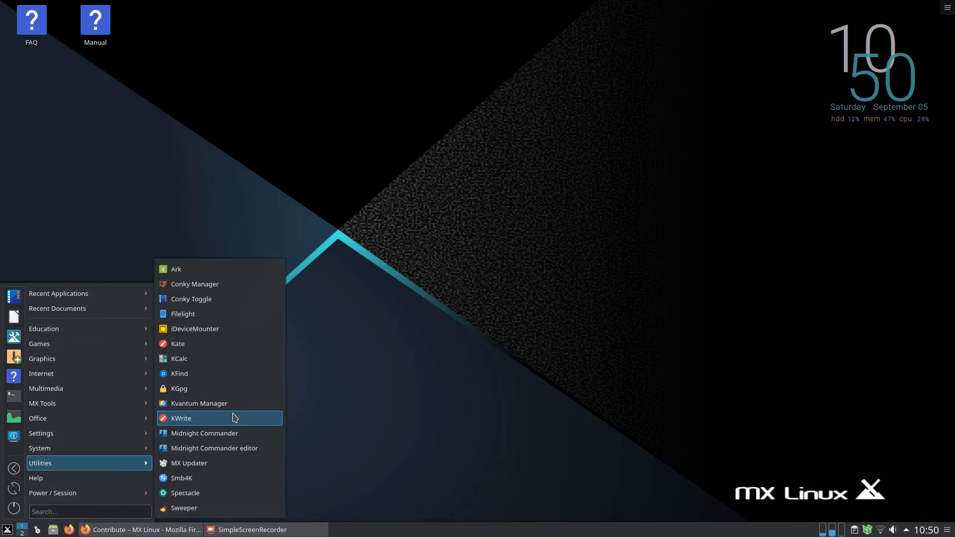
pyautogui.moveTo(92, 378)
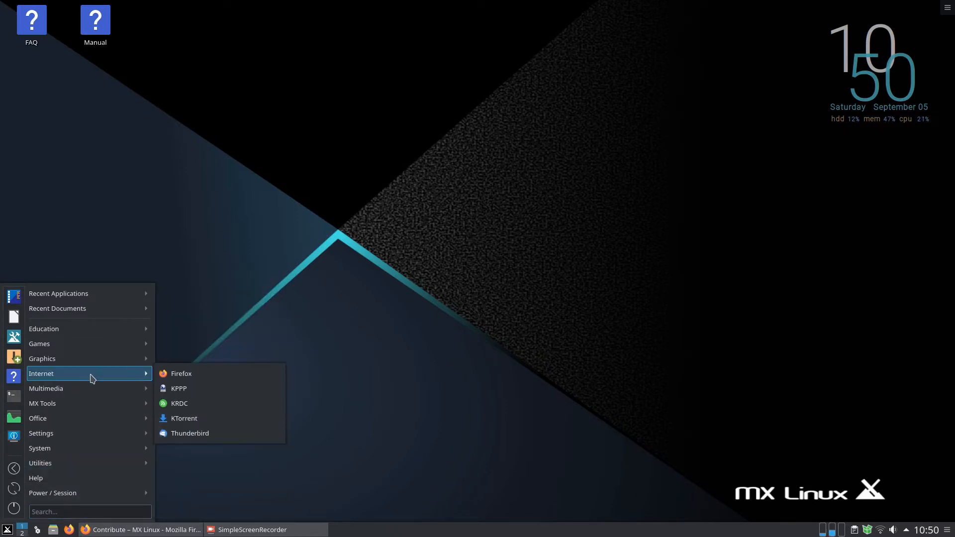
pyautogui.click(7, 531)
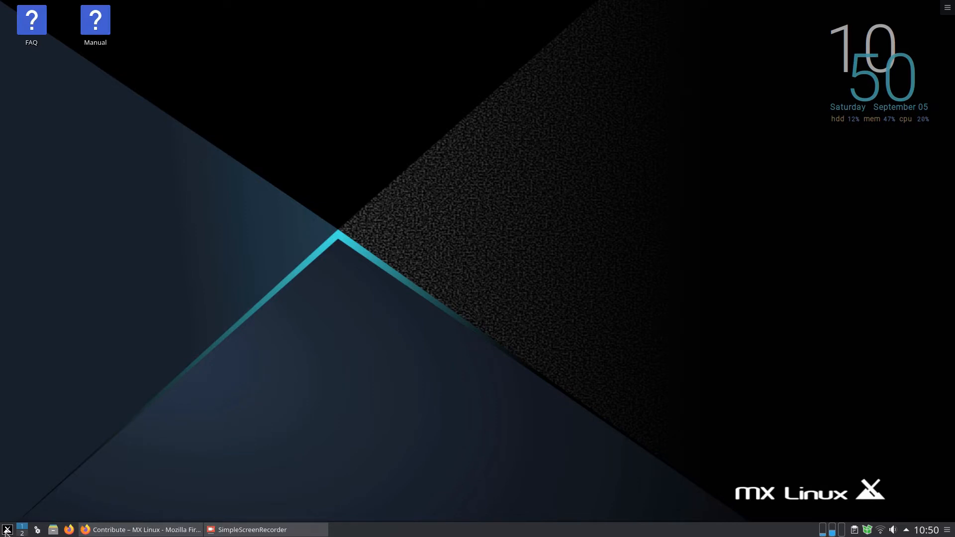
# Use Conky Toggle to turn the desktop clock and system readout off and back on
pyautogui.click(7, 530)
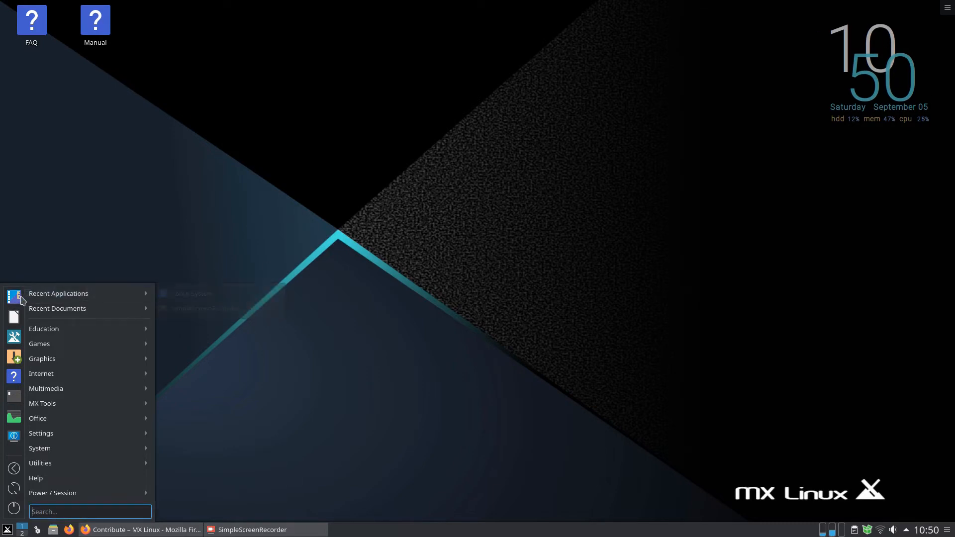
pyautogui.click(15, 297)
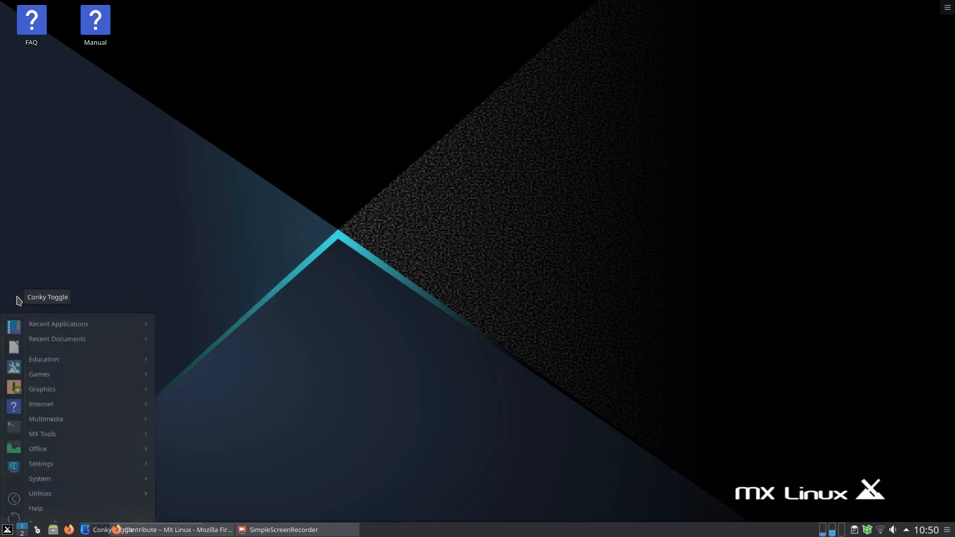
pyautogui.click(6, 530)
pyautogui.click(17, 298)
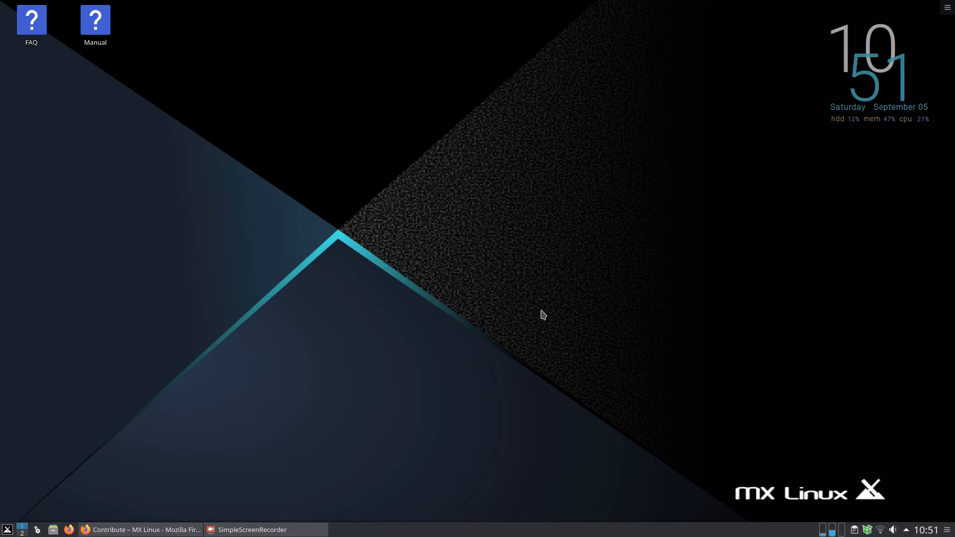
# Open the Quick System Info report from the launcher's favorites and close it after reading
pyautogui.click(7, 530)
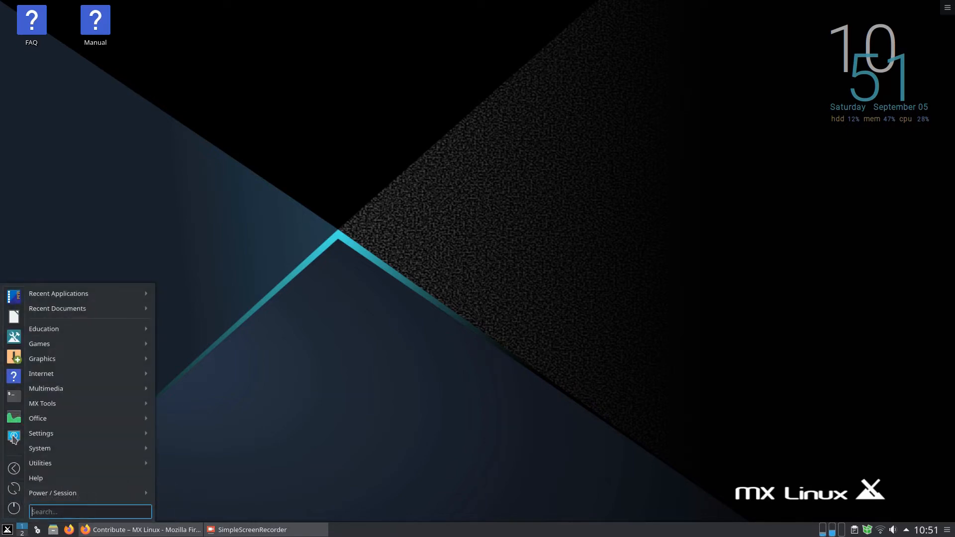
pyautogui.click(13, 438)
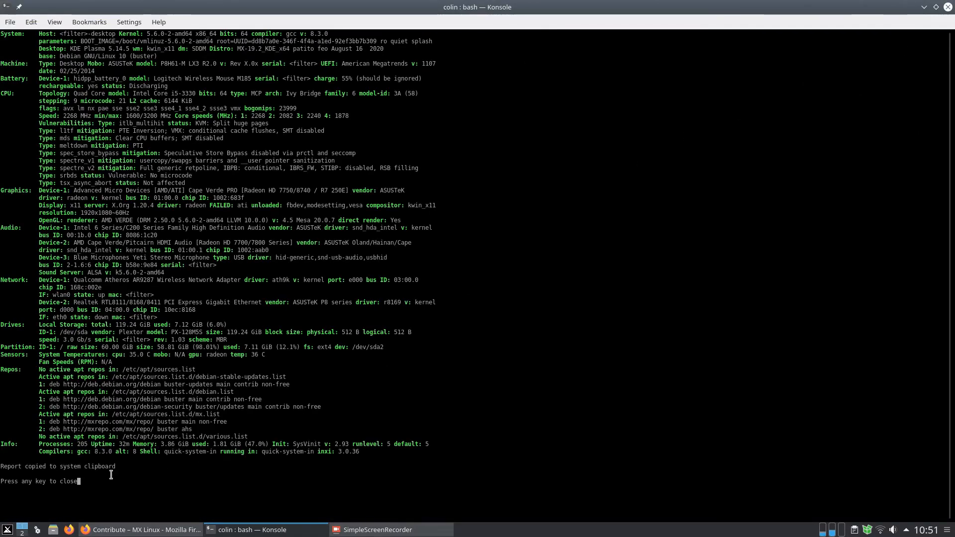
pyautogui.press('Return')
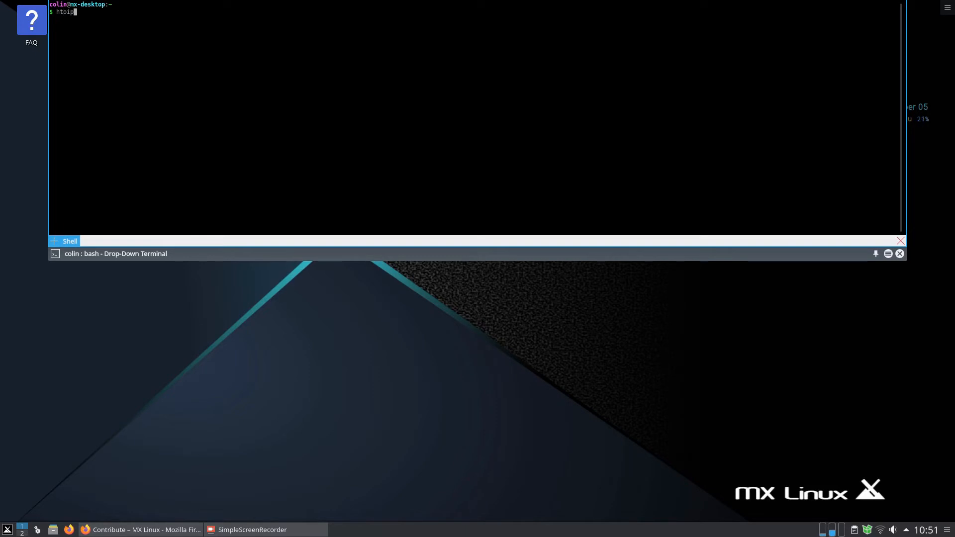
# Run htop in the drop-down terminal to examine CPU and memory use, then close the terminal
pyautogui.write('p')
pyautogui.press('Return')
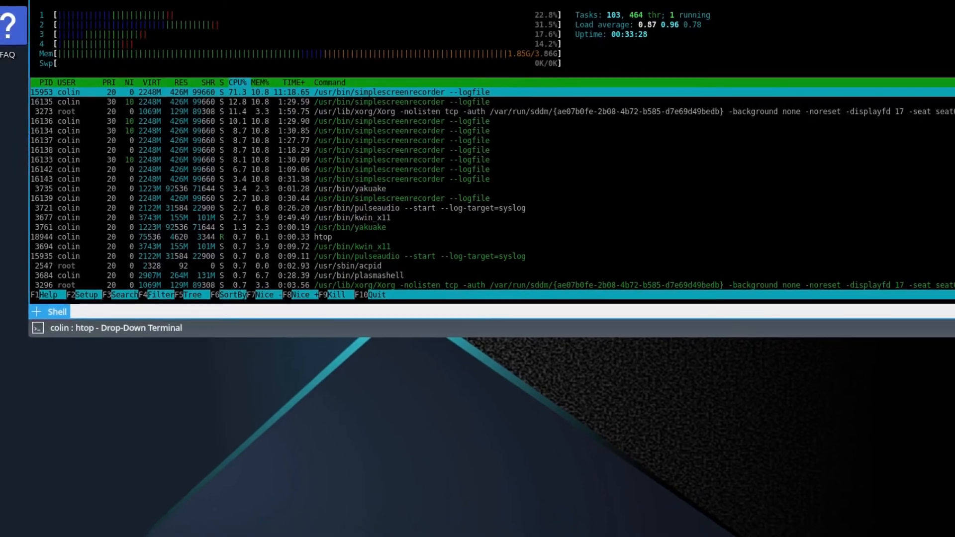
pyautogui.click(942, 267)
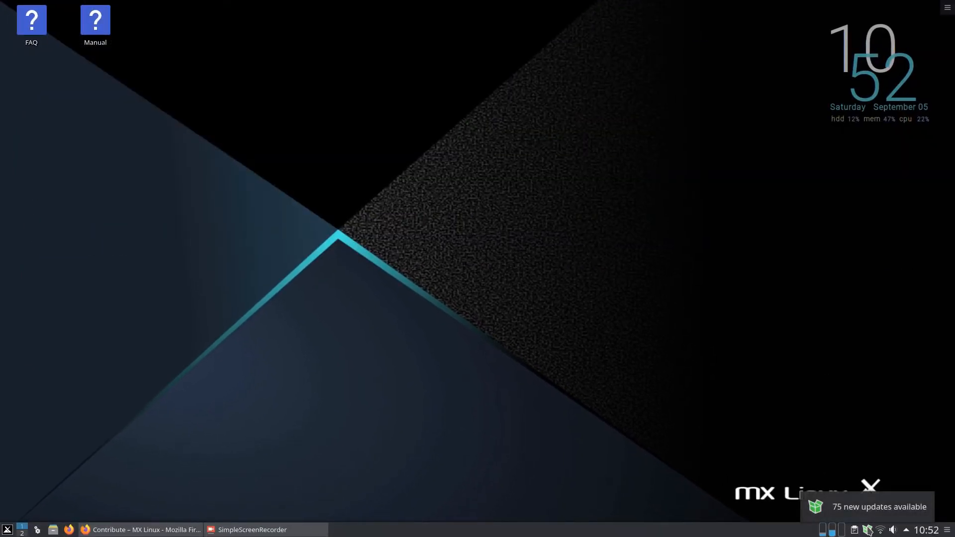
# Start the full upgrade in MX Updater with all prompts answered 'yes' automatically, authorizing it with the root password
pyautogui.click(867, 534)
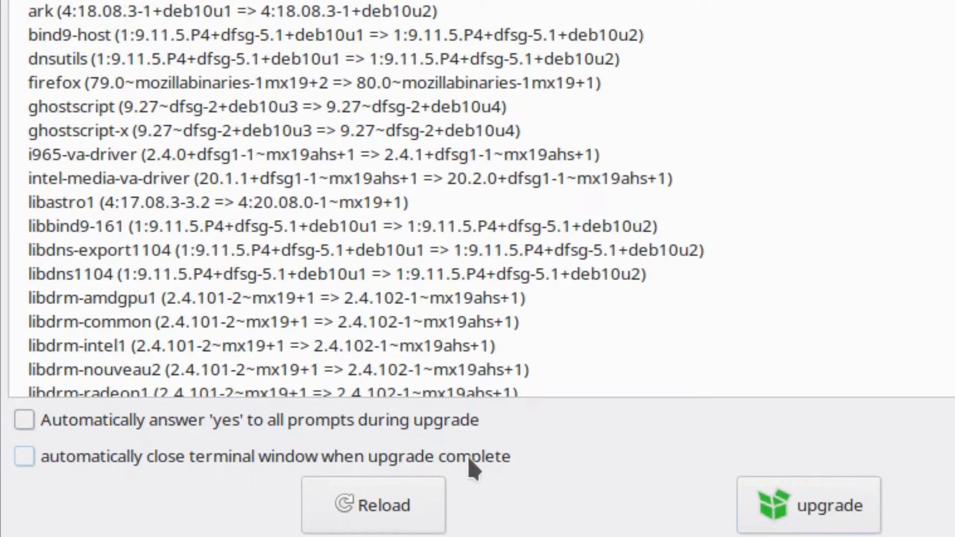
pyautogui.click(24, 420)
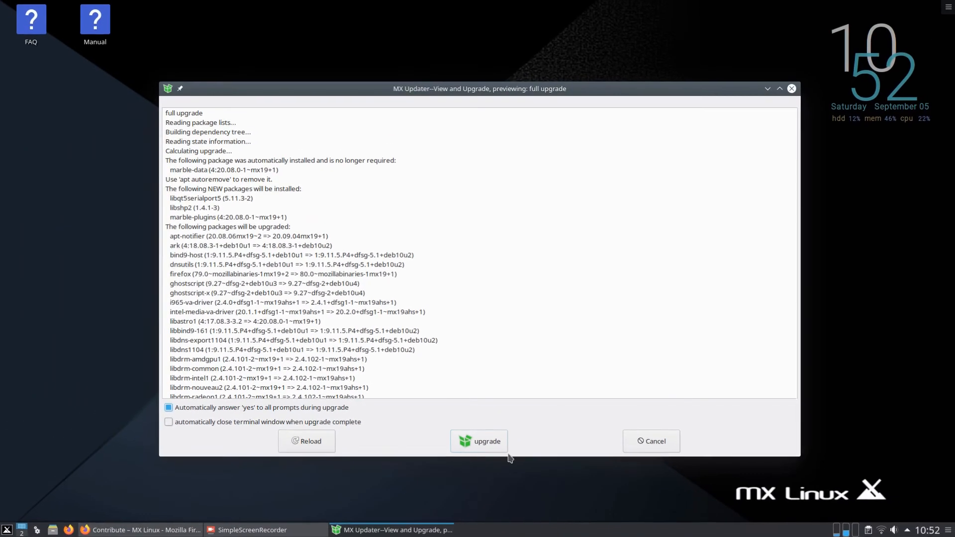
pyautogui.click(480, 443)
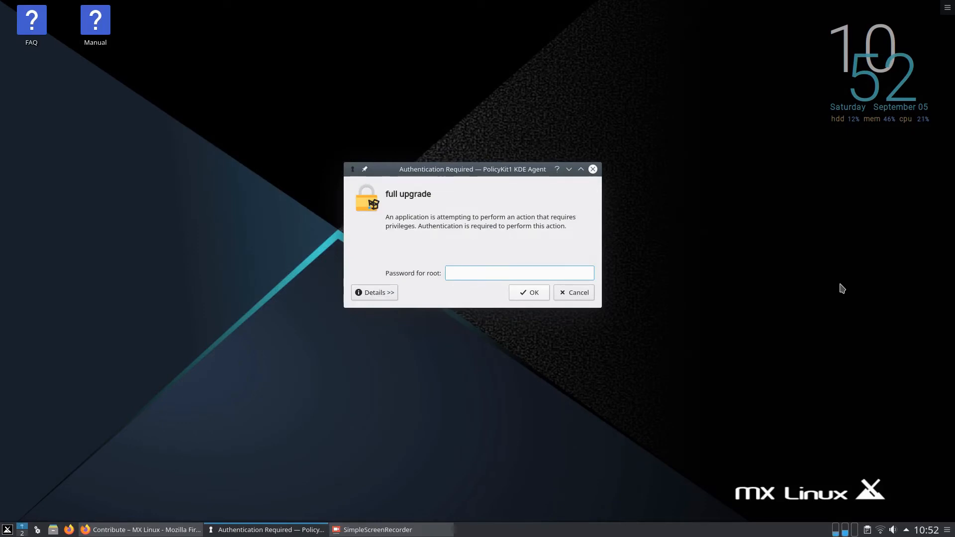
pyautogui.press('Return')
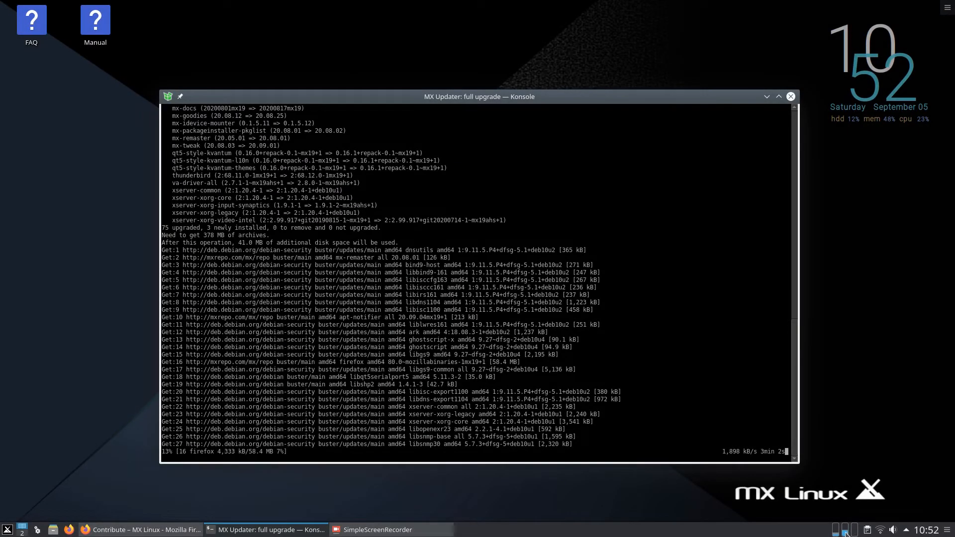
# Open System Monitor, maximize it, and examine the CPU, memory and network history under System Load
pyautogui.moveTo(846, 533)
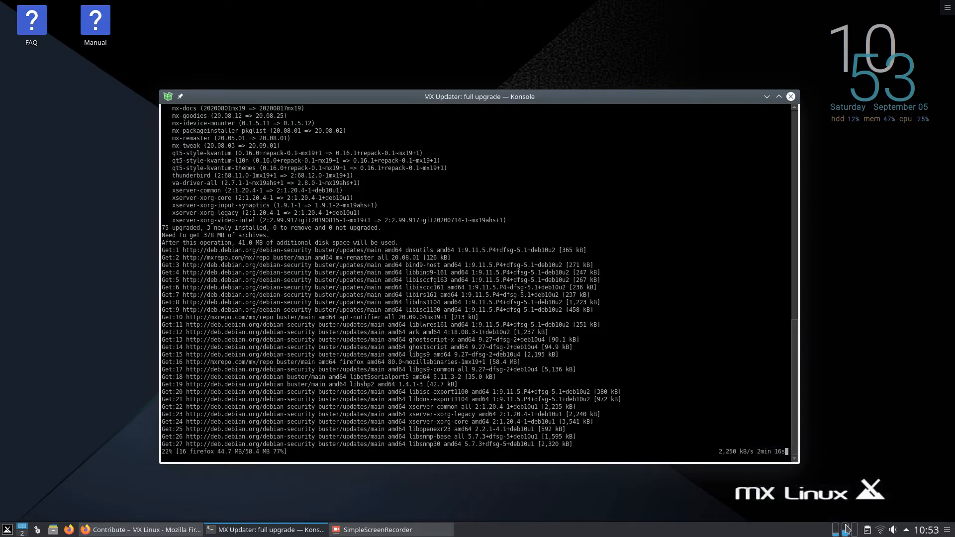
pyautogui.click(847, 531)
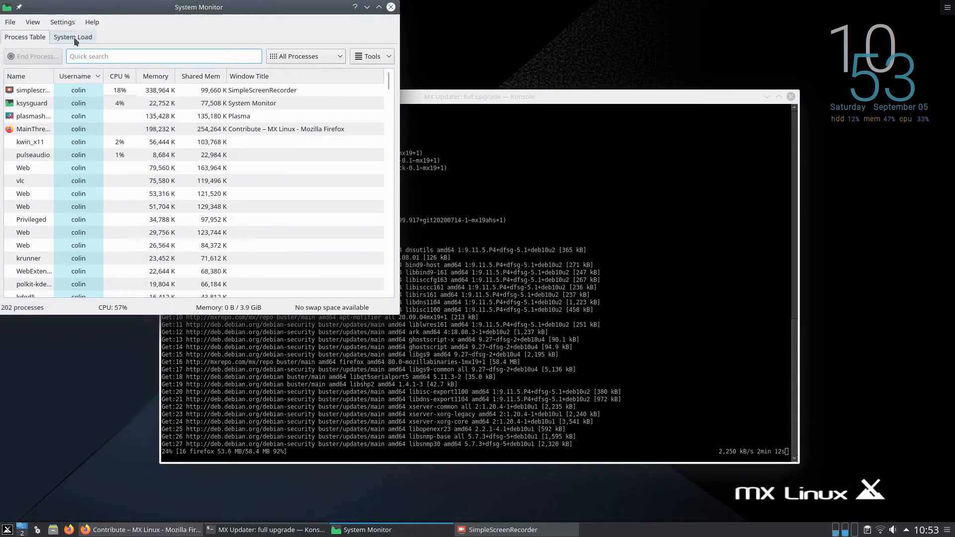
pyautogui.click(73, 37)
pyautogui.doubleClick(230, 6)
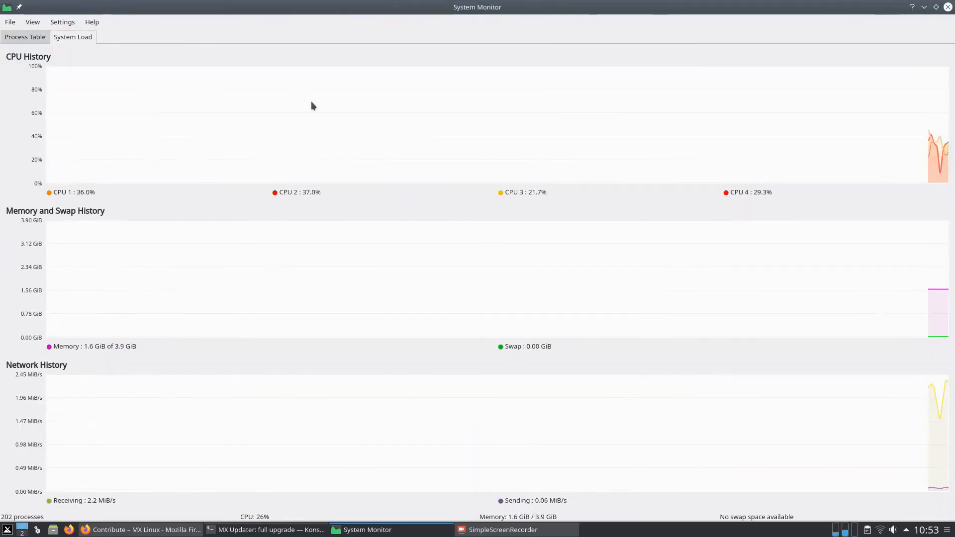
pyautogui.moveTo(557, 320)
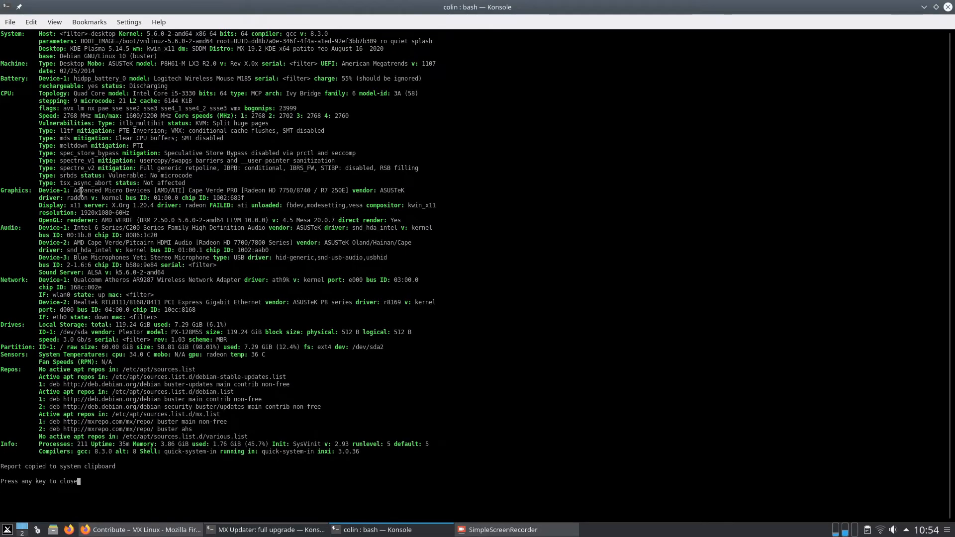
# Close the Quick System Info report and open System Monitor from the launcher's favorites
pyautogui.click(948, 8)
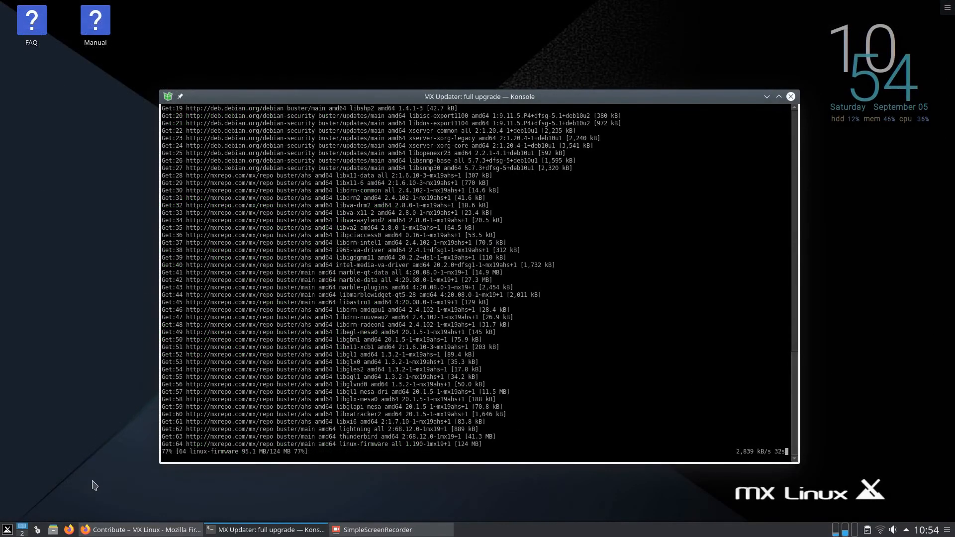
pyautogui.click(5, 534)
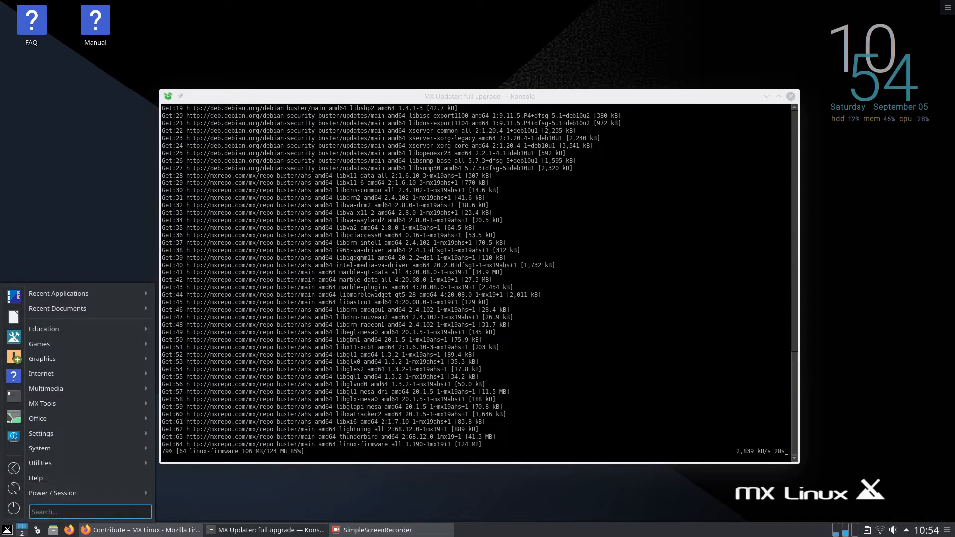
pyautogui.click(13, 418)
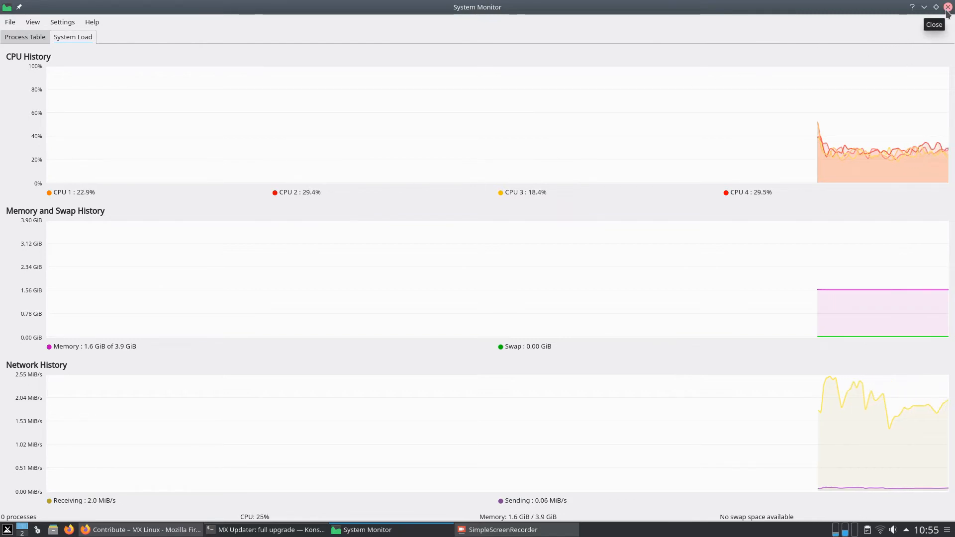
# Show System Monitor's process table, widen the Name column, examine the running processes, and close the program
pyautogui.click(15, 37)
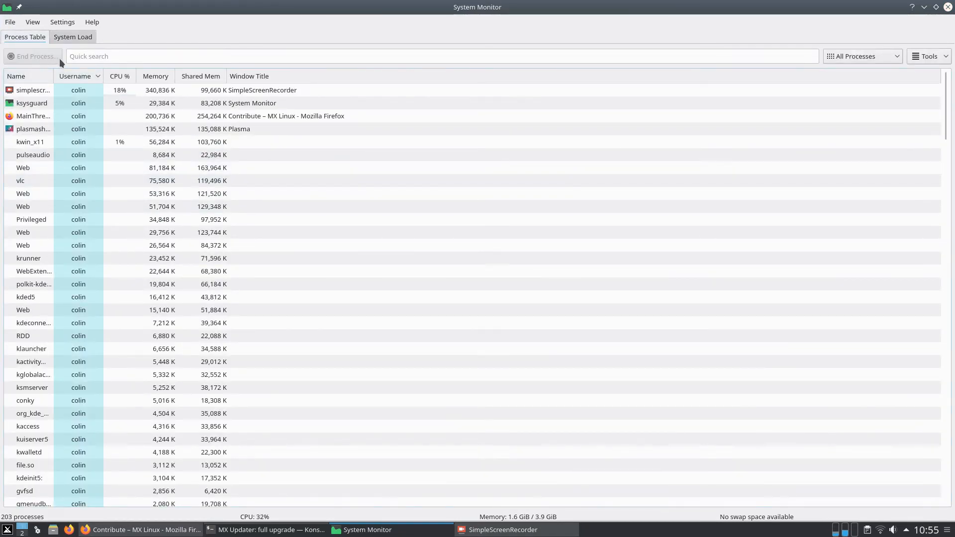
pyautogui.moveTo(53, 70); pyautogui.dragTo(163, 72)
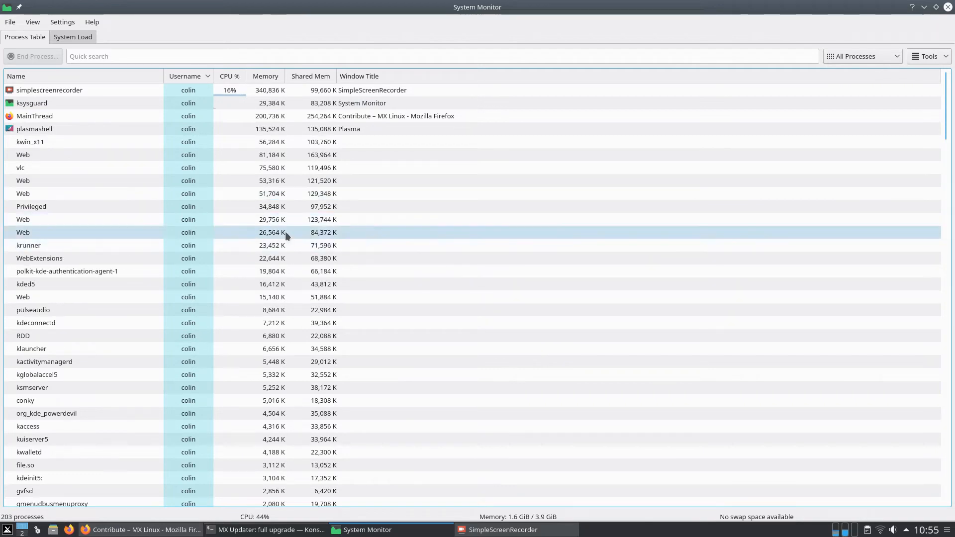
pyautogui.scroll(-20, 284, 229)
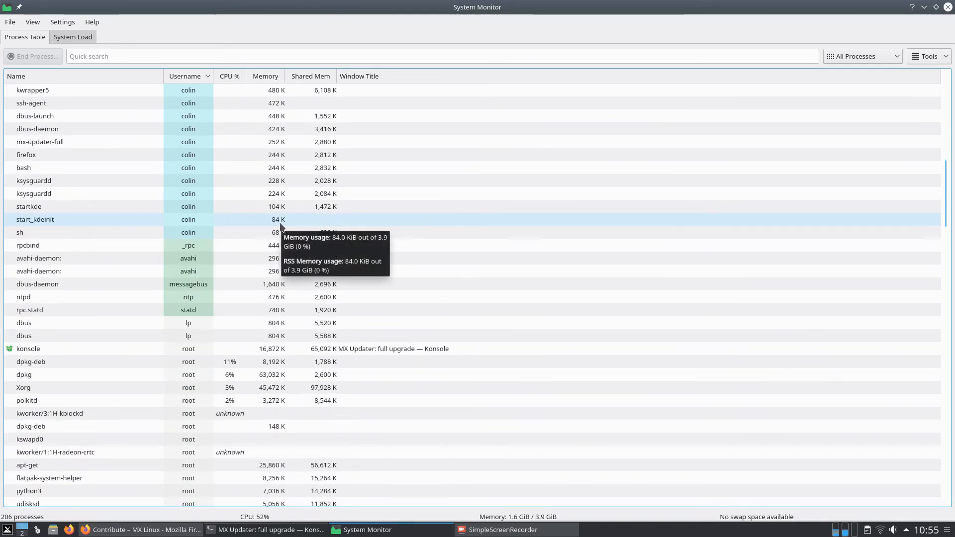
pyautogui.scroll(-15, 282, 227)
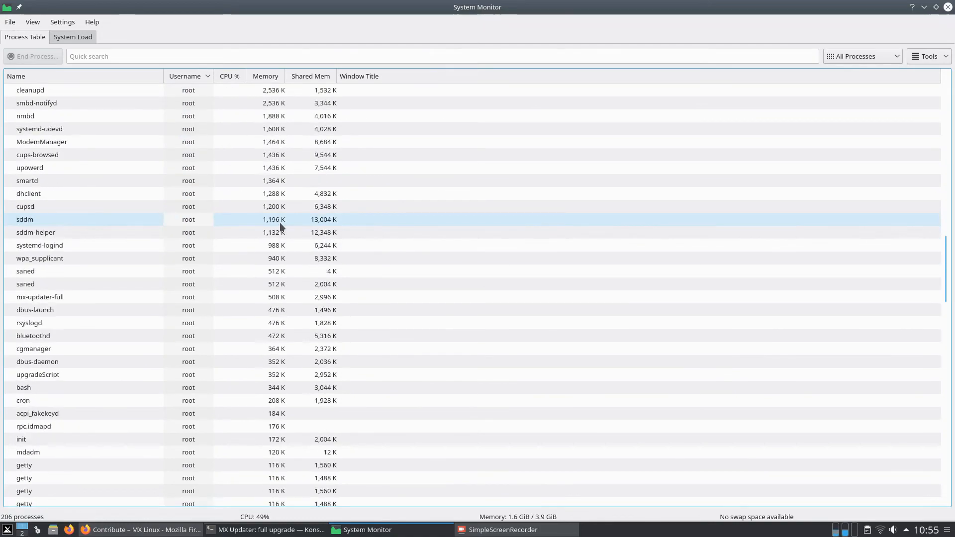
pyautogui.scroll(-8, 282, 227)
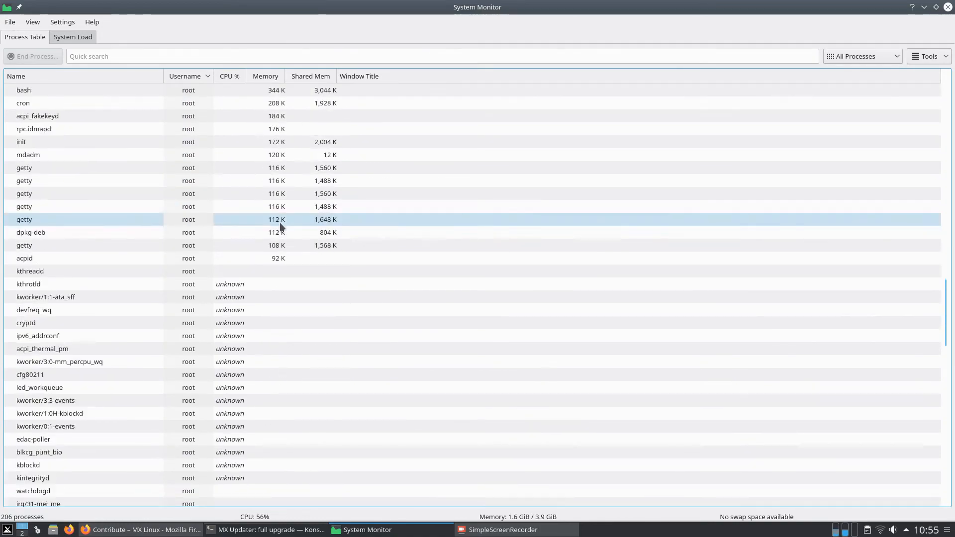
pyautogui.click(948, 7)
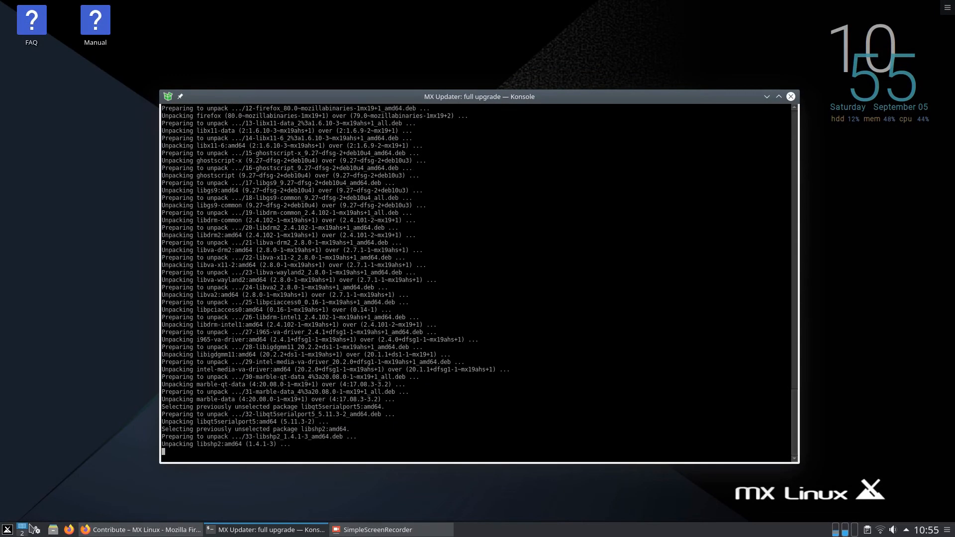
# View the system tray's hidden status items and the audio volume devices, then dismiss the popup
pyautogui.click(920, 530)
pyautogui.click(919, 531)
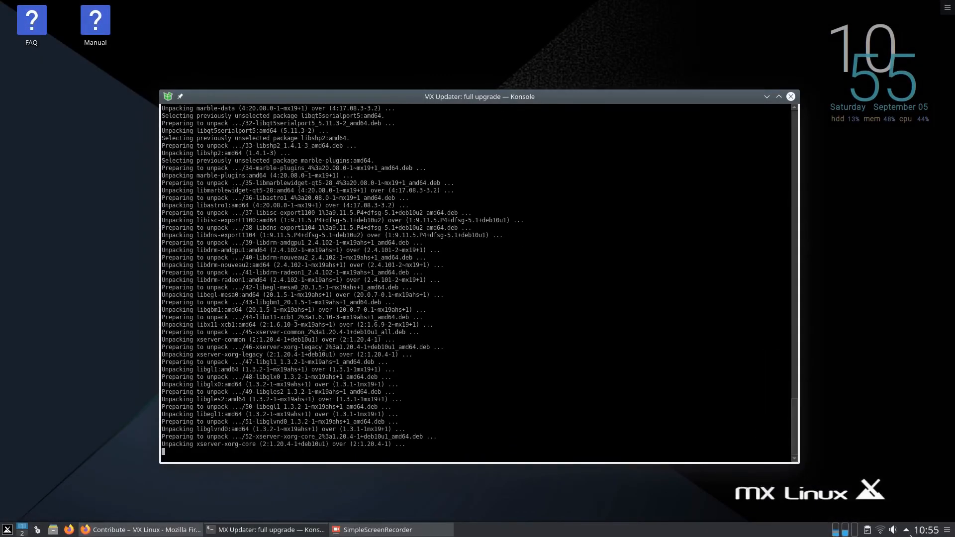
pyautogui.click(908, 532)
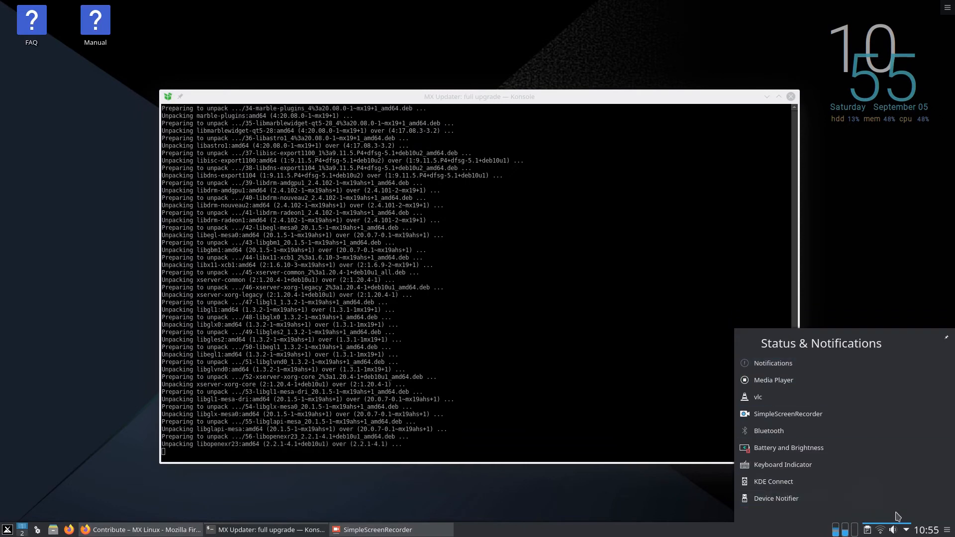
pyautogui.click(893, 530)
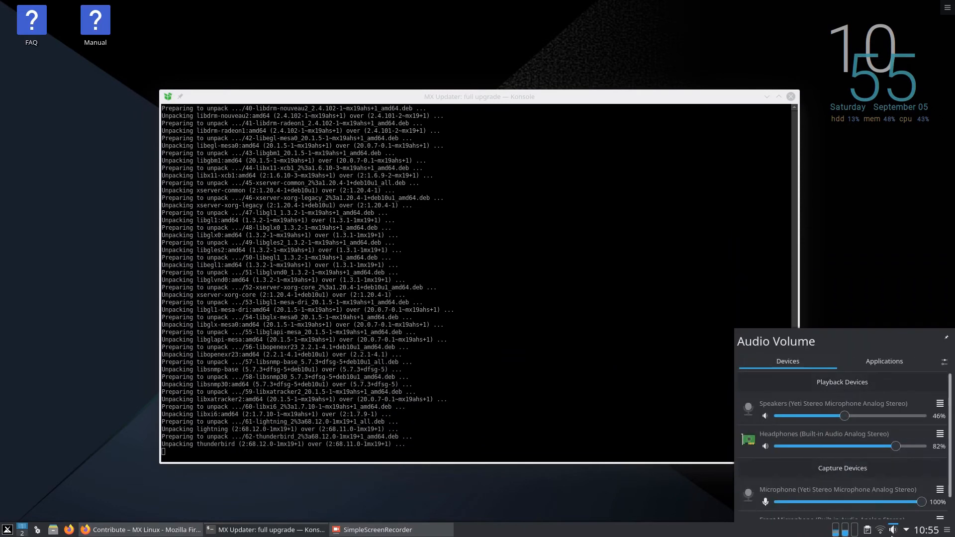
pyautogui.click(681, 515)
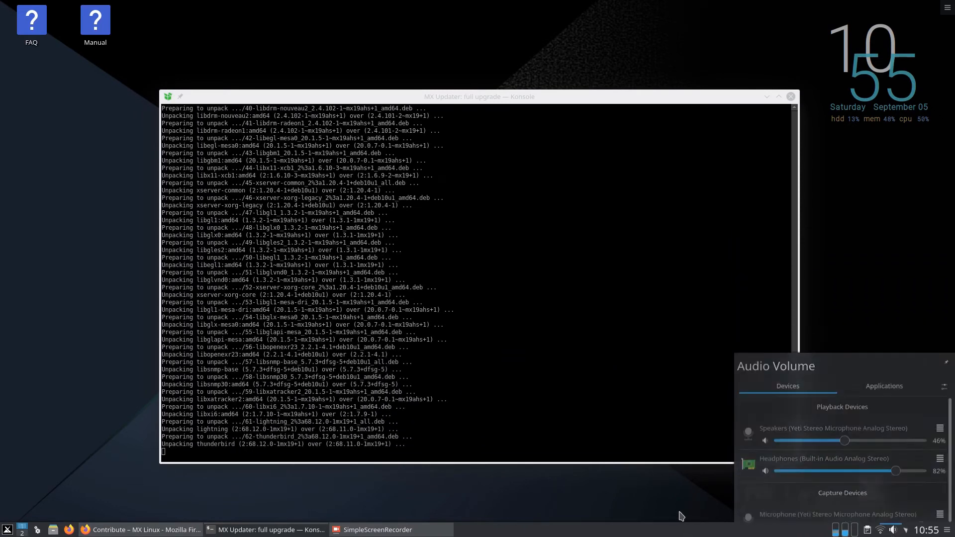
# Open System Settings and look through its categories from Appearance to Hardware
pyautogui.click(37, 530)
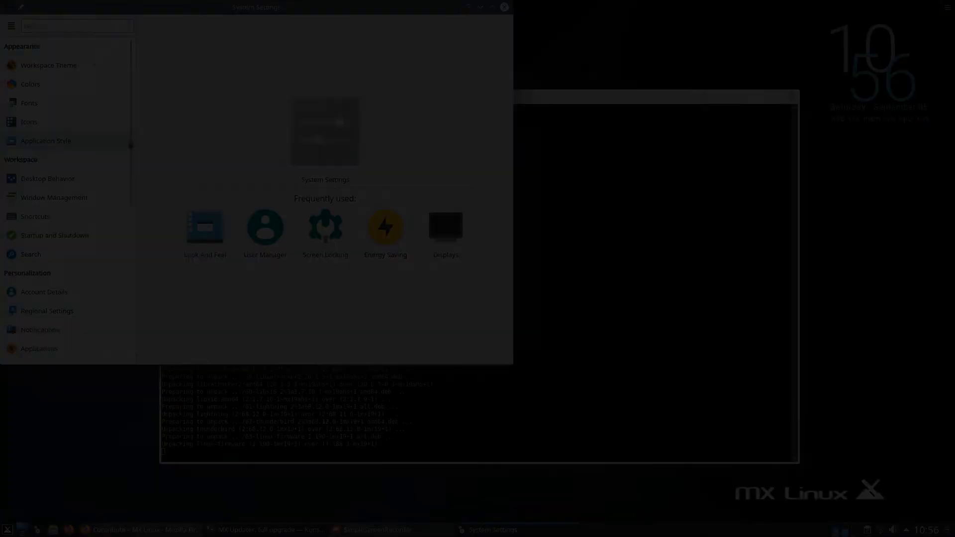
pyautogui.scroll(-6, 38, 138)
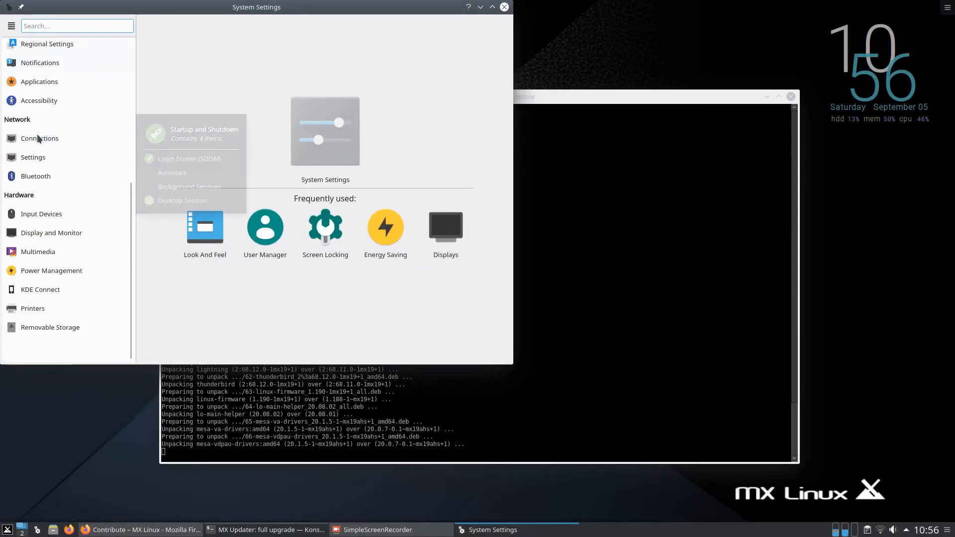
pyautogui.scroll(6, 37, 138)
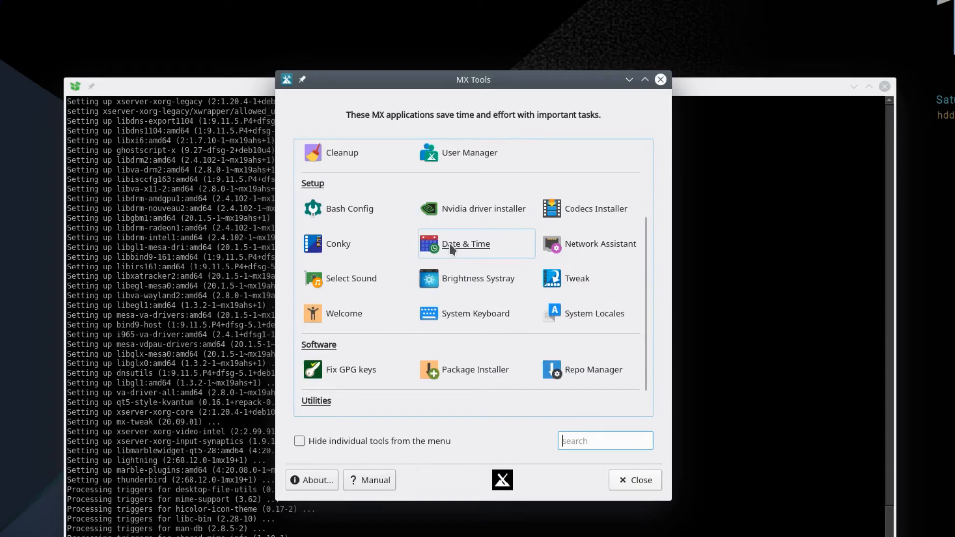
# Open Package Installer from MX Tools with the root password, view the popular application categories, and close it
pyautogui.scroll(-1, 451, 247)
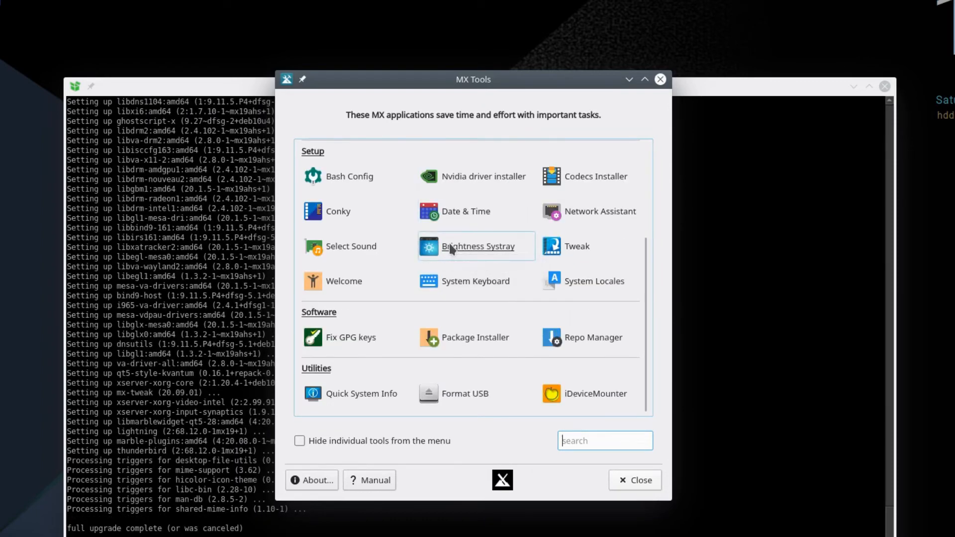
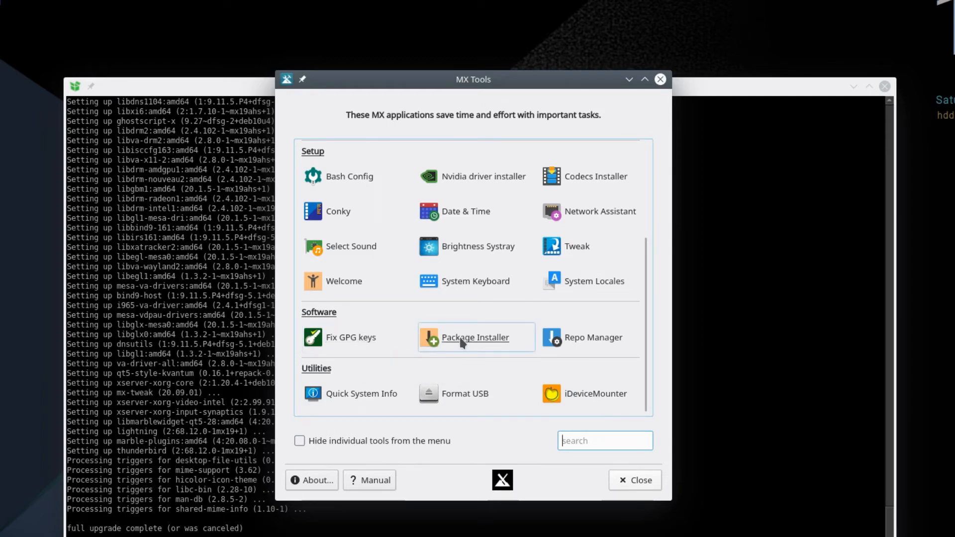
pyautogui.click(461, 343)
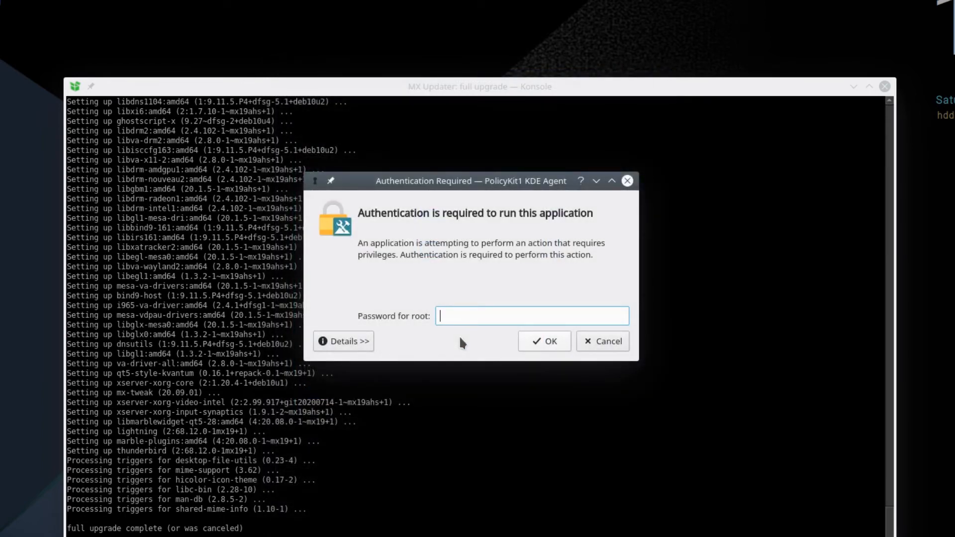
pyautogui.write('****')
pyautogui.press('Return')
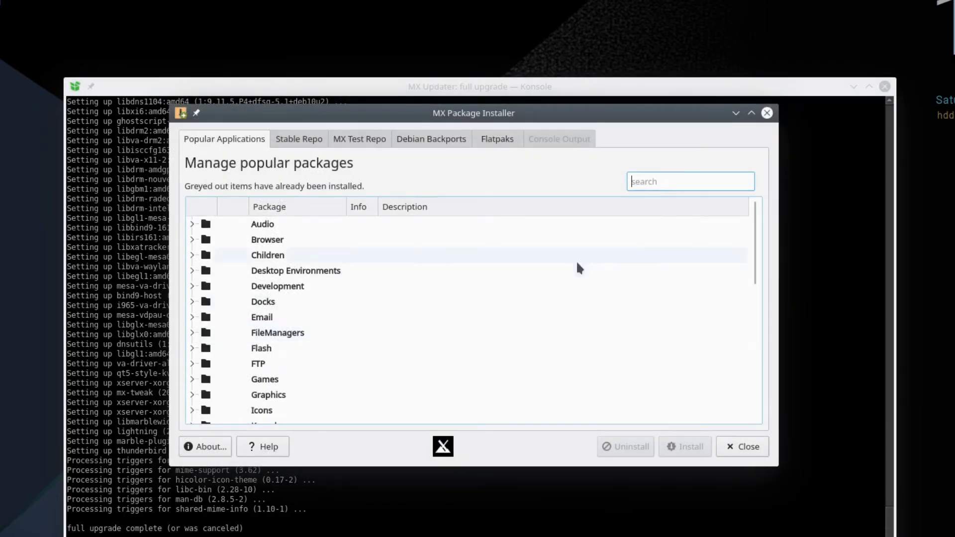
pyautogui.click(738, 445)
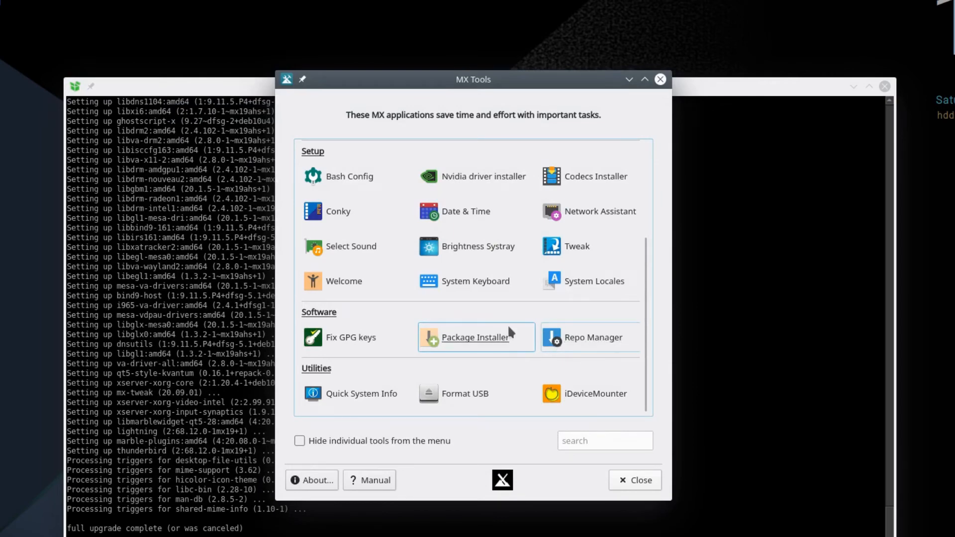
# Open Repo Manager from MX Tools with the root password, browse the MX repository mirrors, and close it
pyautogui.click(591, 338)
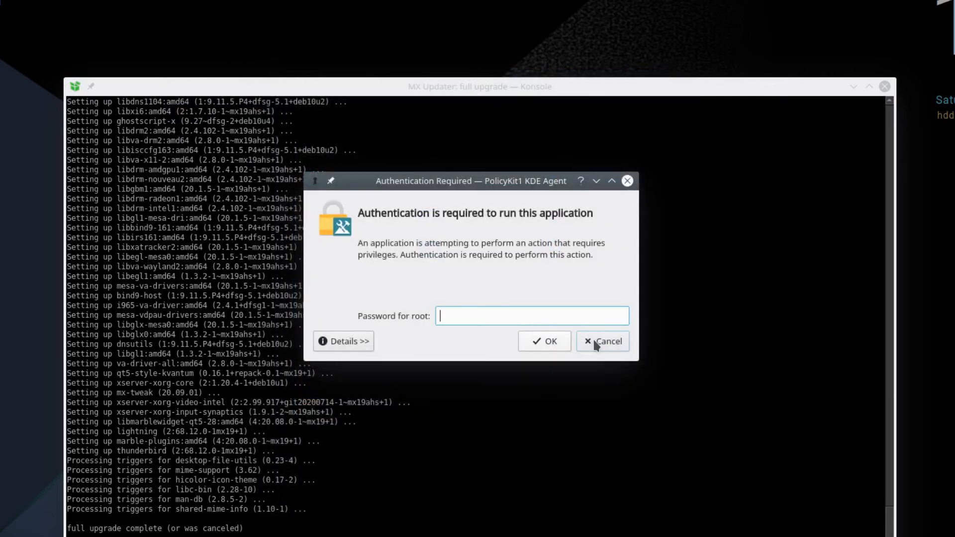
pyautogui.write('********')
pyautogui.press('Return')
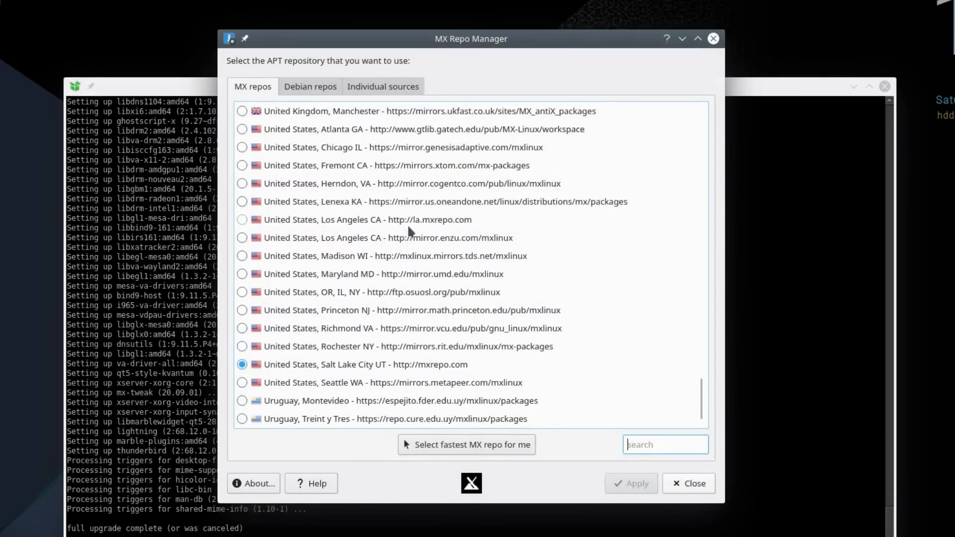
pyautogui.scroll(20, 409, 229)
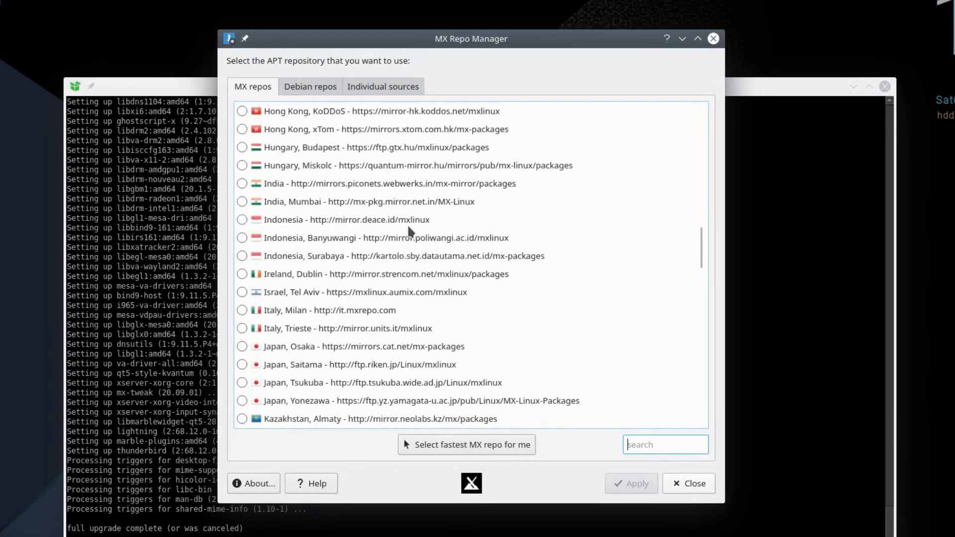
pyautogui.scroll(20, 409, 230)
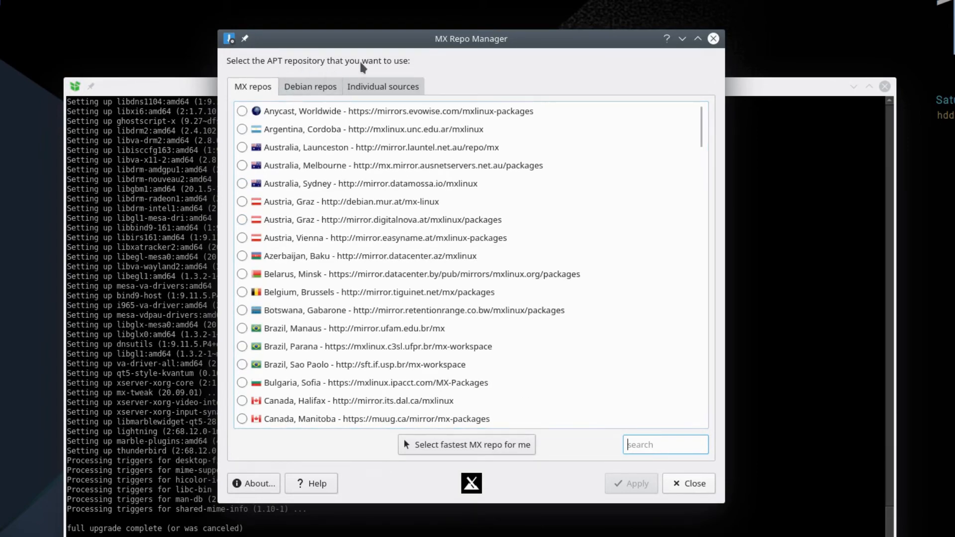
pyautogui.scroll(-7, 454, 265)
pyautogui.scroll(-20, 454, 265)
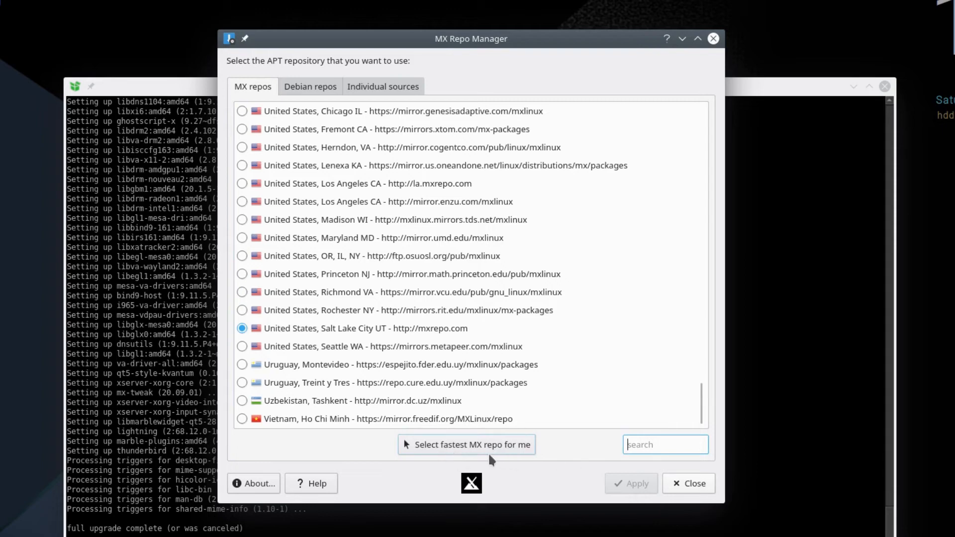
pyautogui.click(689, 481)
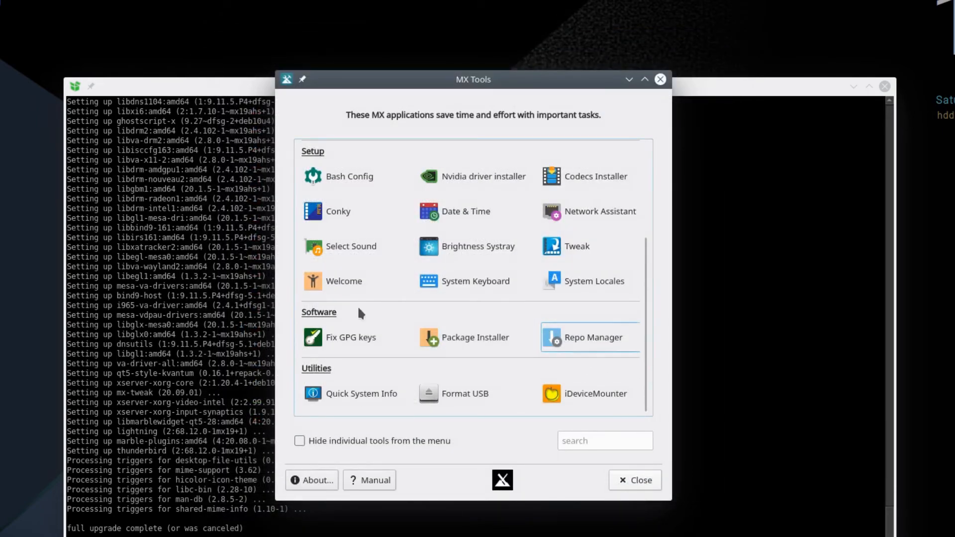
# View the Tweak and Select Sound tools from MX Tools in turn, closing each without changing settings
pyautogui.scroll(3, 458, 328)
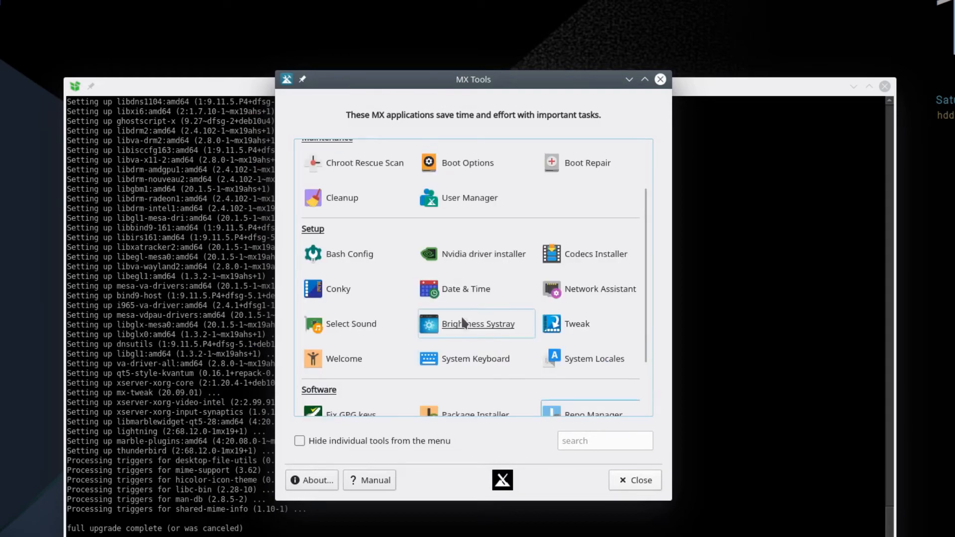
pyautogui.scroll(-1, 463, 323)
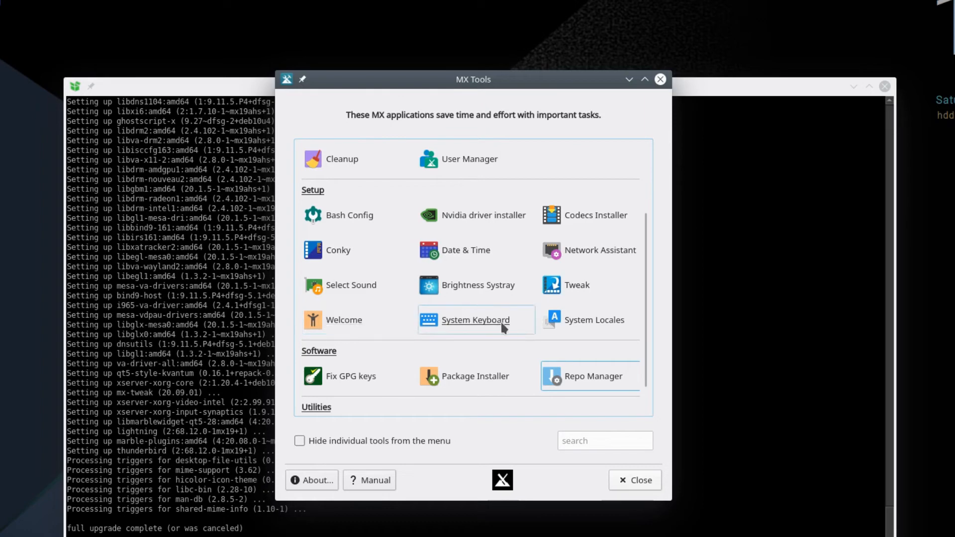
pyautogui.click(577, 289)
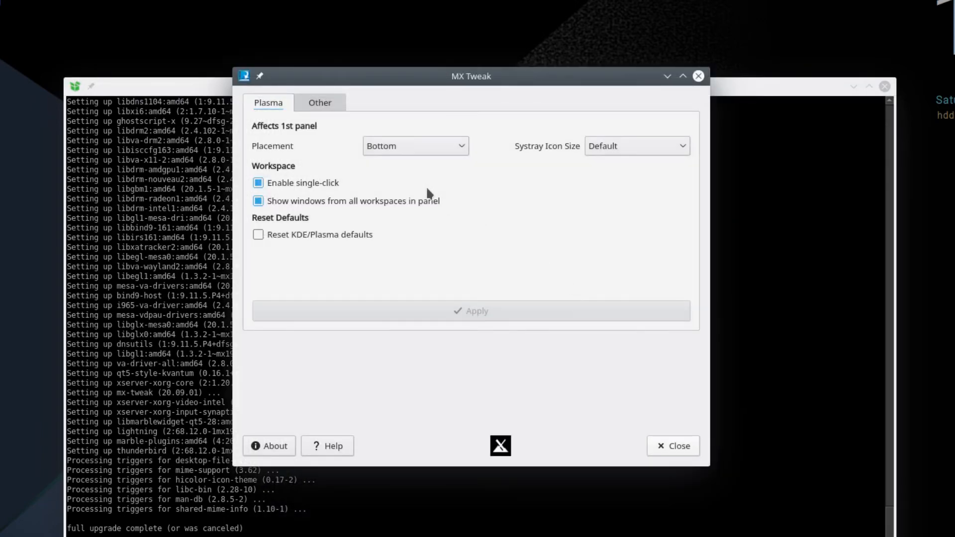
pyautogui.click(673, 446)
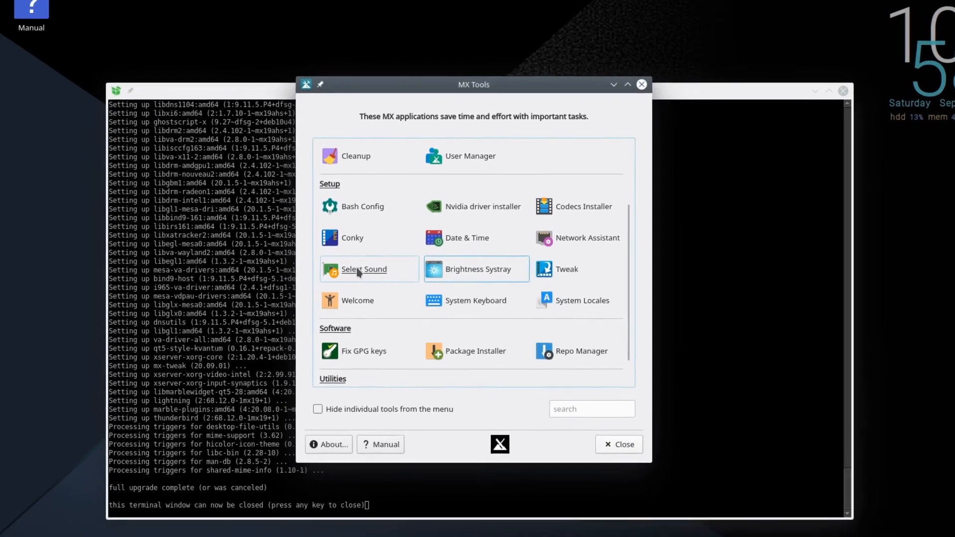
pyautogui.click(368, 264)
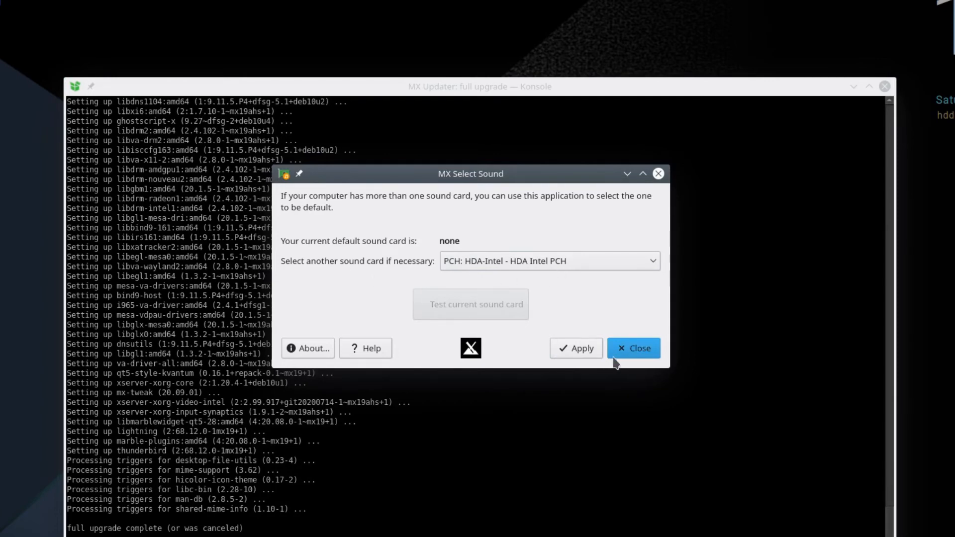
pyautogui.click(633, 348)
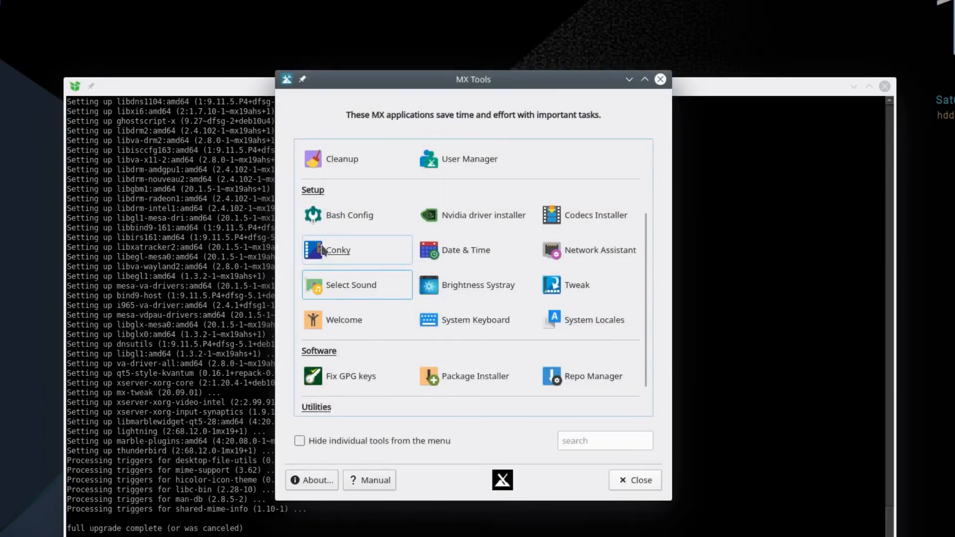
# Open Conky from MX Tools, dismiss the data update notice, and view its launch, format and colour options without changing the default colour
pyautogui.click(342, 251)
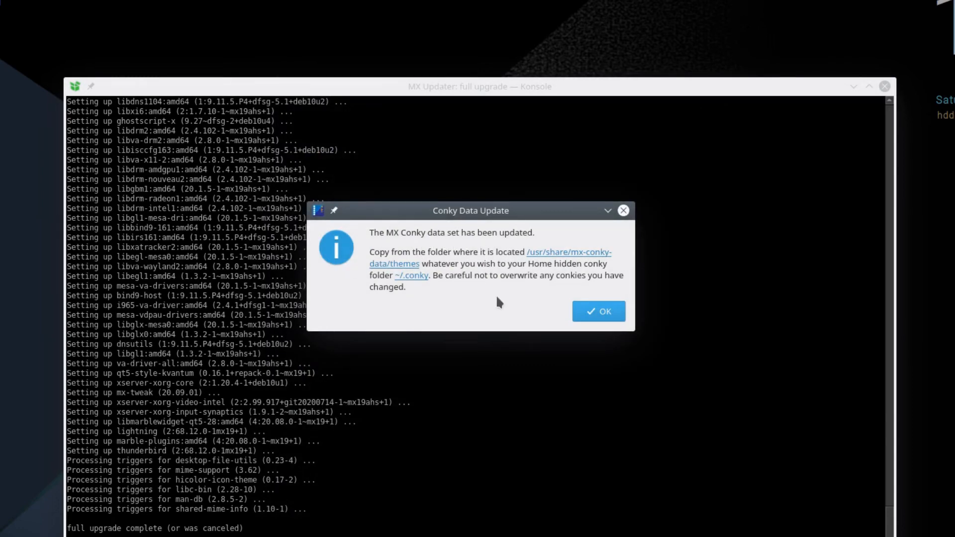
pyautogui.click(600, 312)
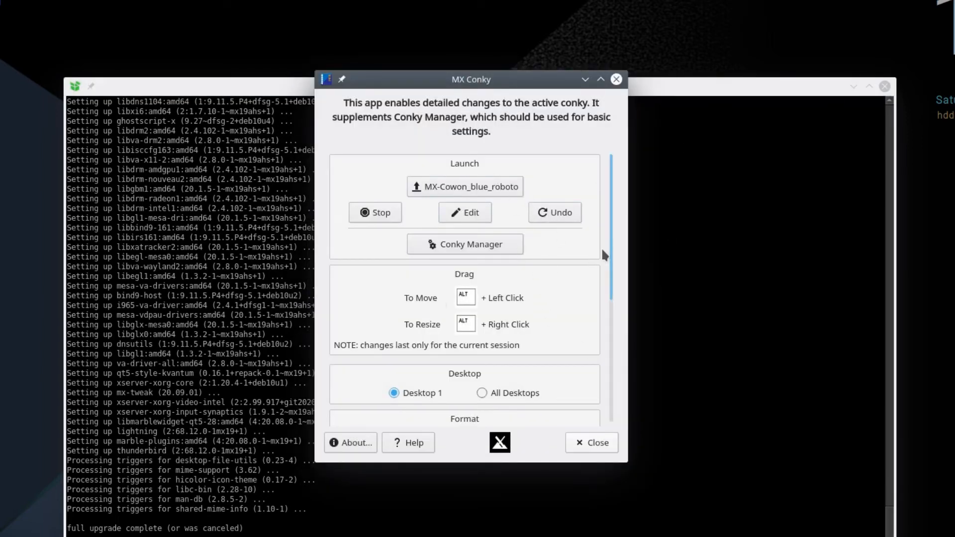
pyautogui.moveTo(610, 209); pyautogui.dragTo(605, 382)
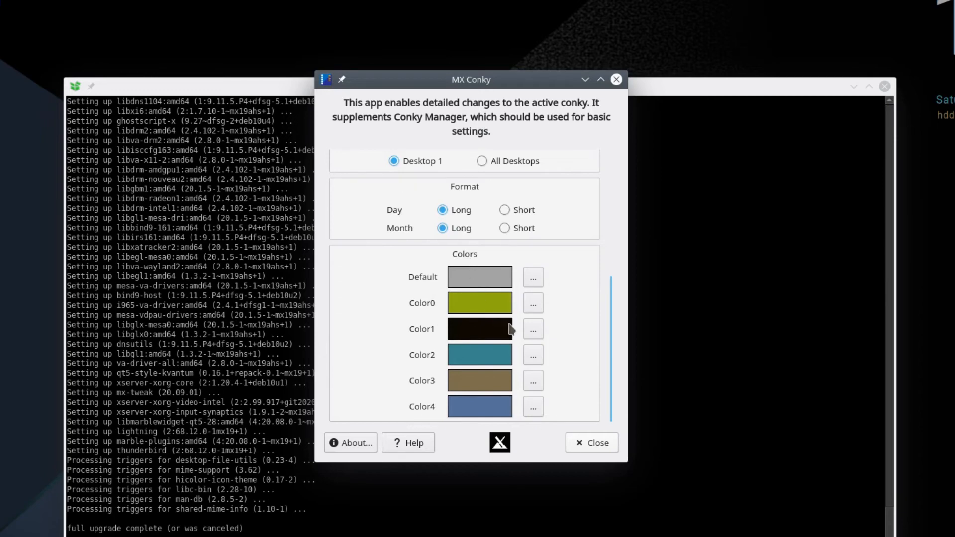
pyautogui.click(539, 279)
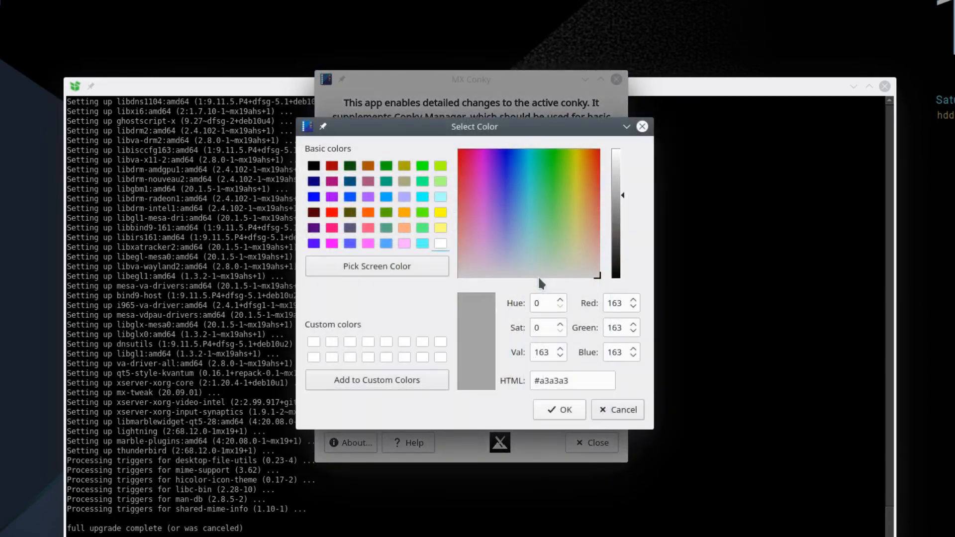
pyautogui.click(628, 412)
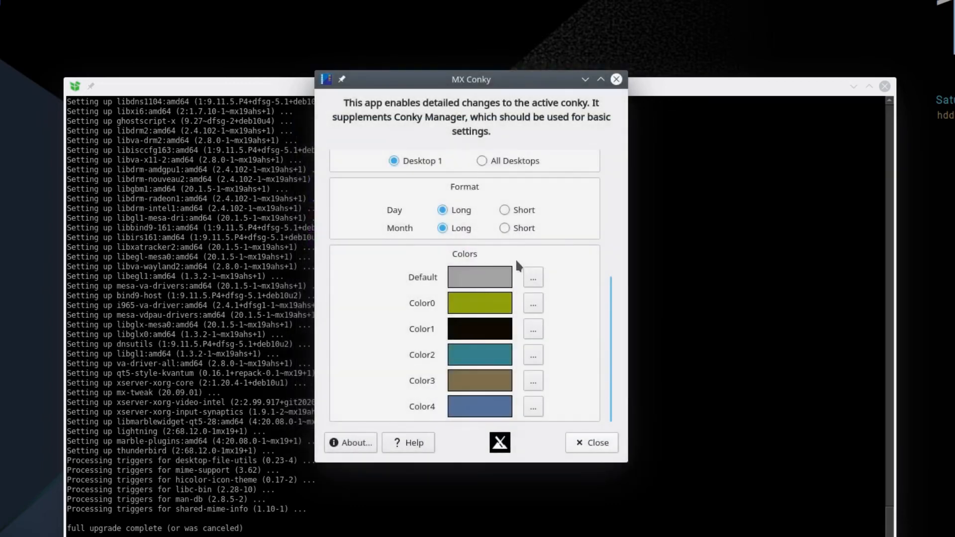
pyautogui.click(531, 276)
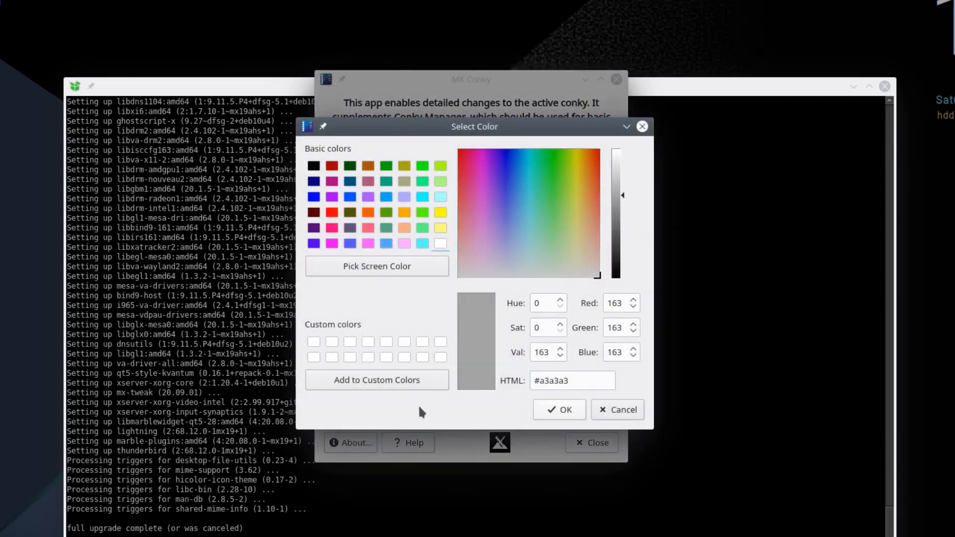
pyautogui.click(608, 410)
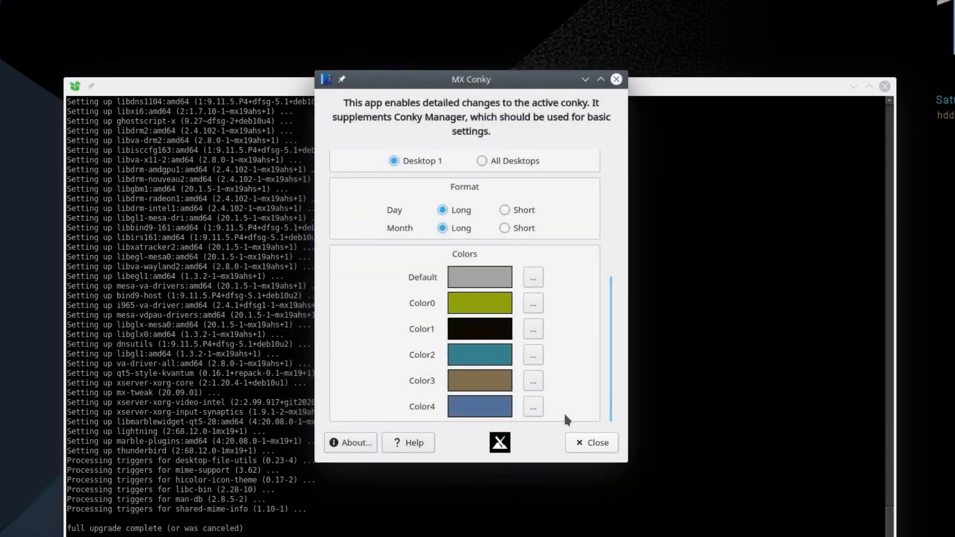
pyautogui.scroll(5, 557, 330)
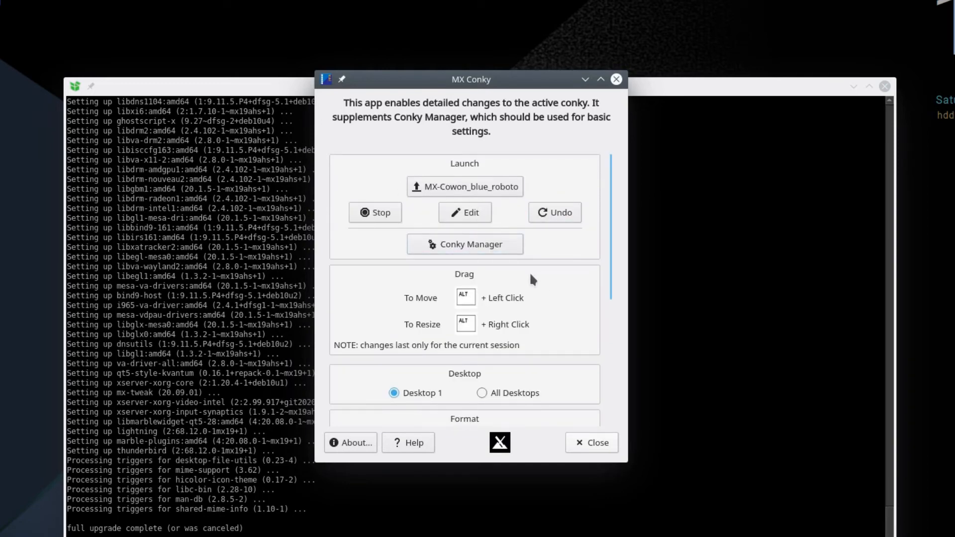
pyautogui.scroll(-3, 569, 291)
pyautogui.scroll(3, 572, 291)
pyautogui.scroll(-6, 575, 301)
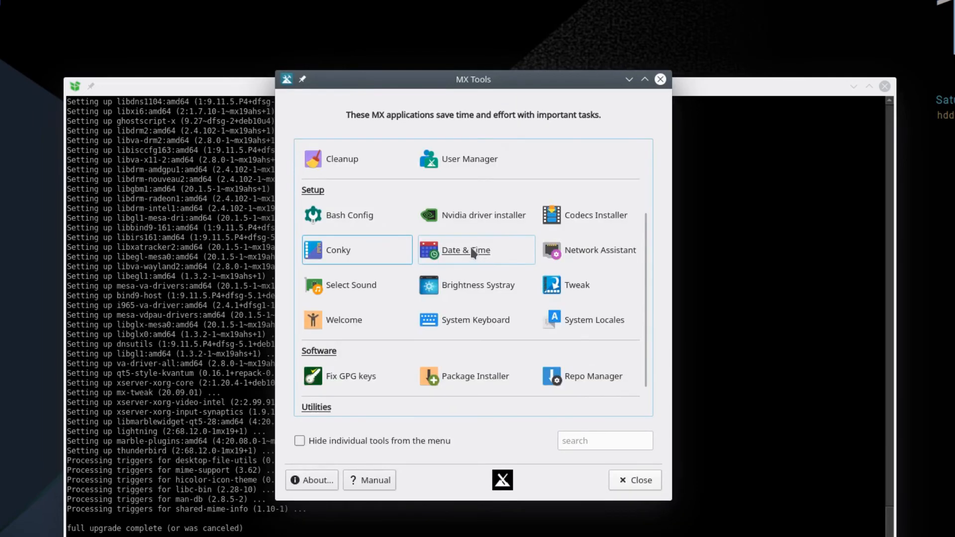
# Open Date & Time from MX Tools with the root password, view the calendar and clock, and close it
pyautogui.click(470, 246)
pyautogui.write('*********')
pyautogui.press('Return')
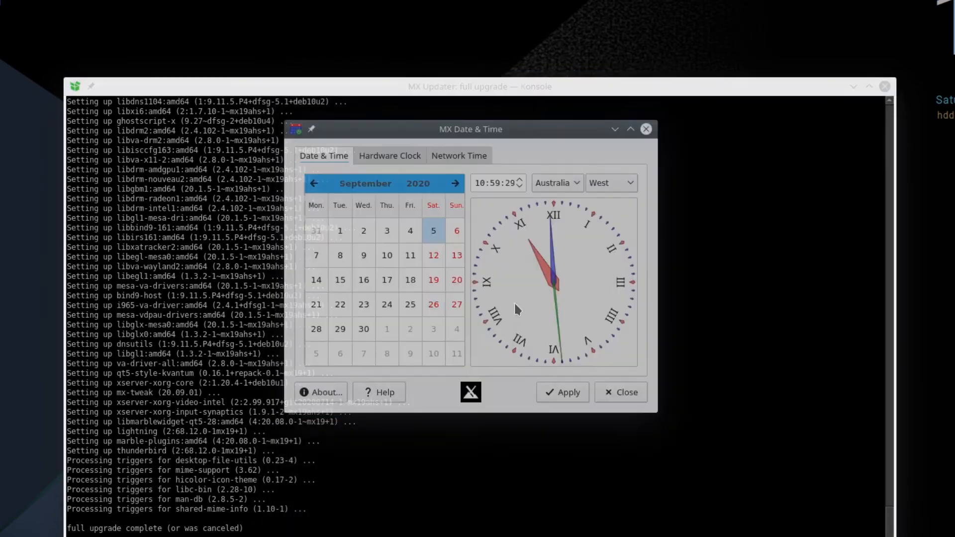
pyautogui.click(614, 391)
# Open Network Assistant from MX Tools, view its Linux drivers, Windows drivers, Net diagnostics and Status pages, and close it
pyautogui.click(595, 247)
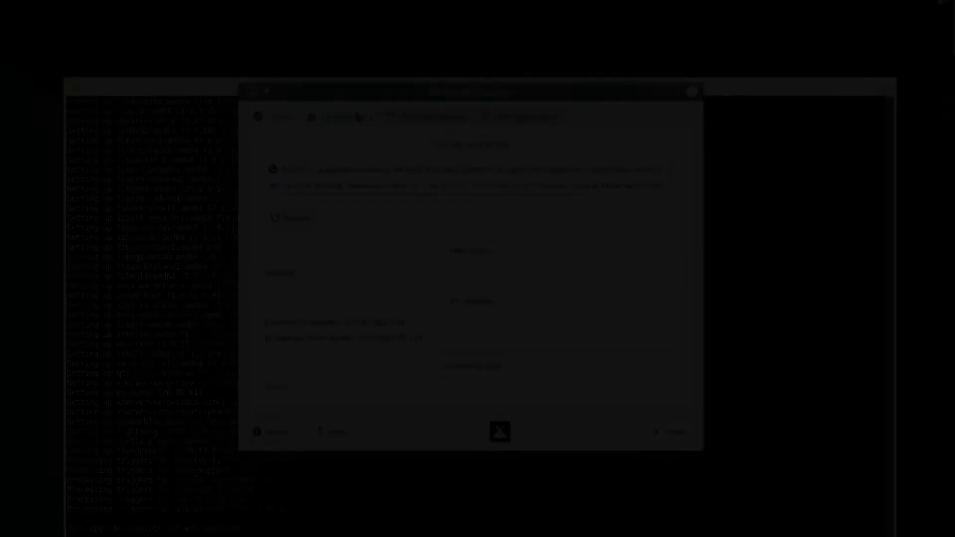
pyautogui.click(354, 111)
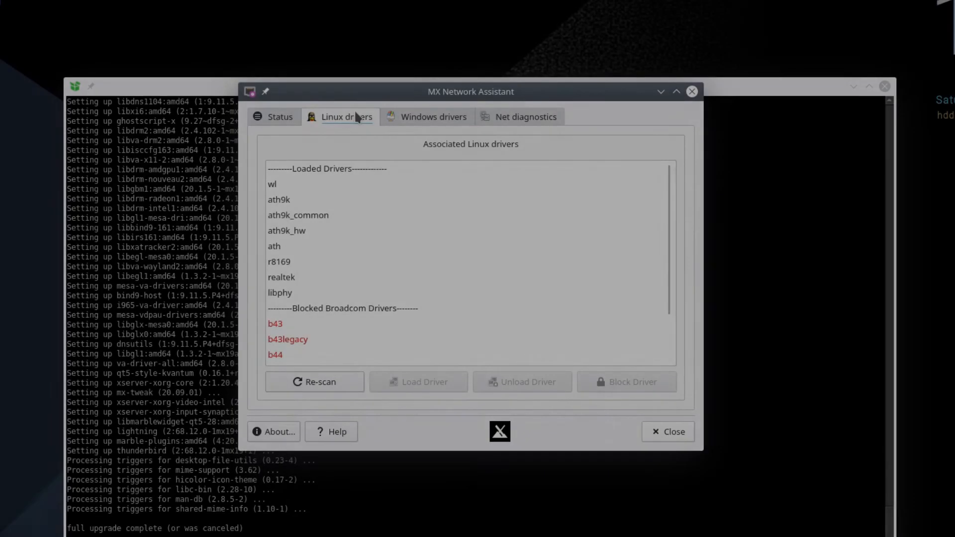
pyautogui.click(428, 122)
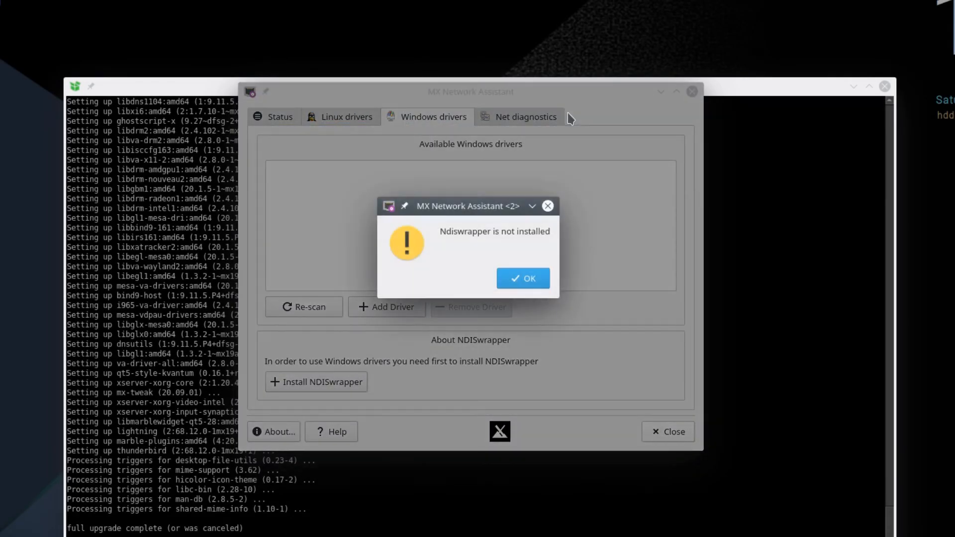
pyautogui.click(527, 282)
pyautogui.click(522, 120)
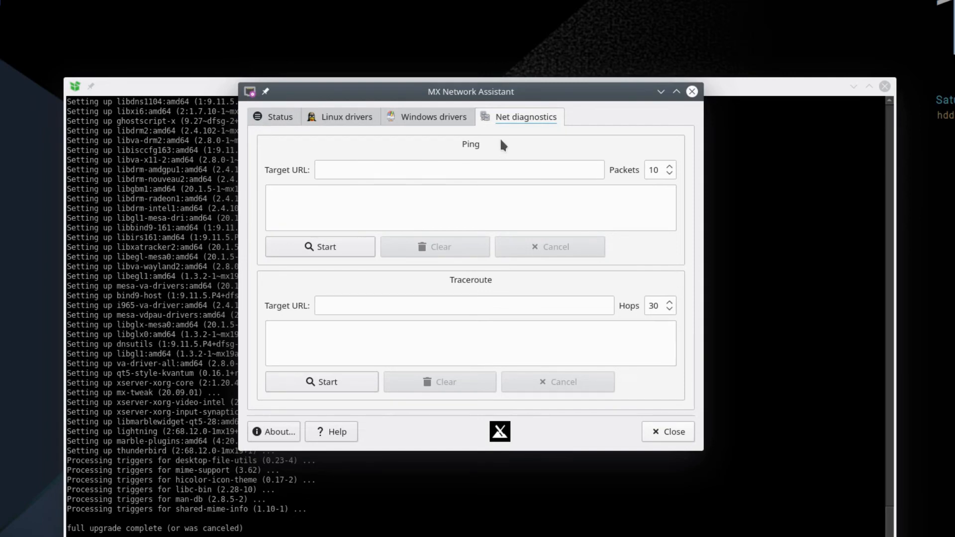
pyautogui.click(273, 117)
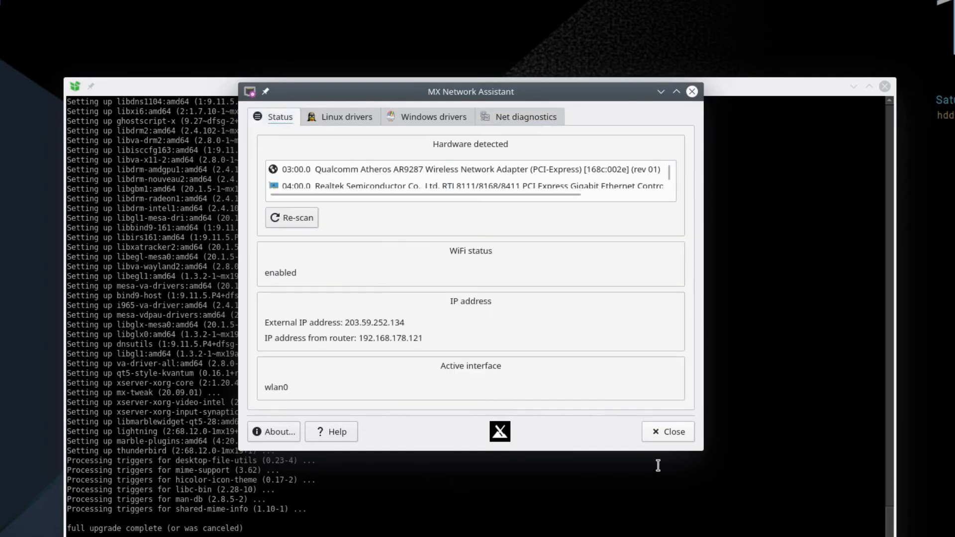
pyautogui.click(670, 432)
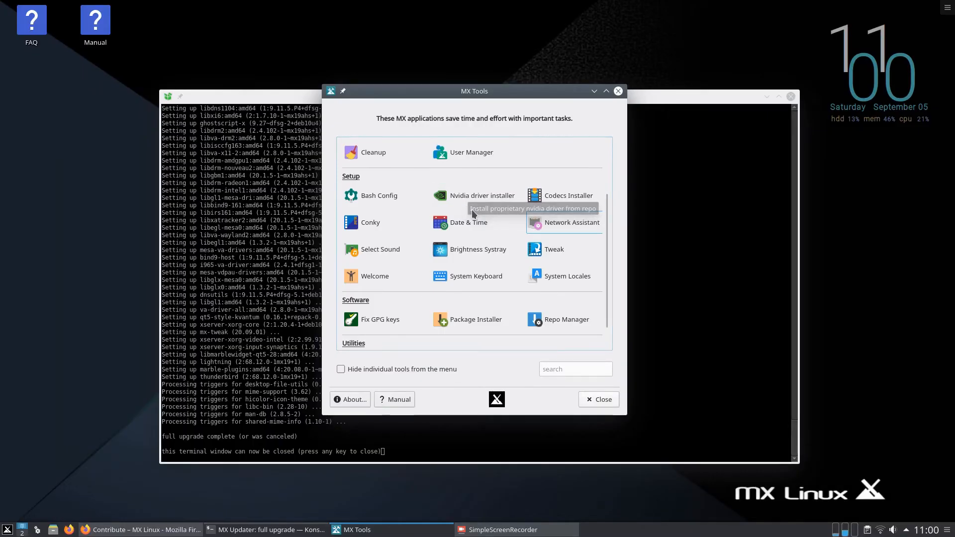
# Open Bash Config from MX Tools and look through its alias list and prompt settings
pyautogui.click(475, 213)
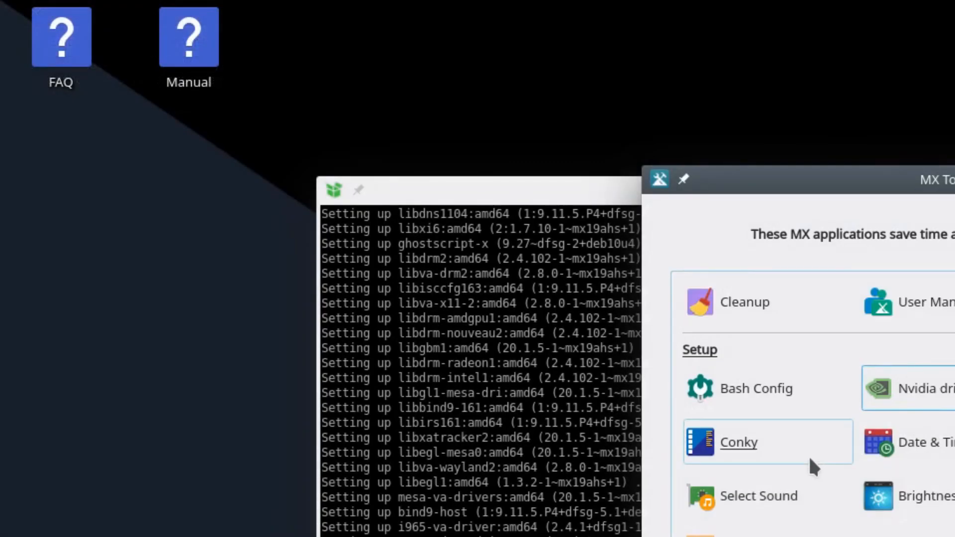
pyautogui.click(751, 389)
pyautogui.scroll(-1, 239, 192)
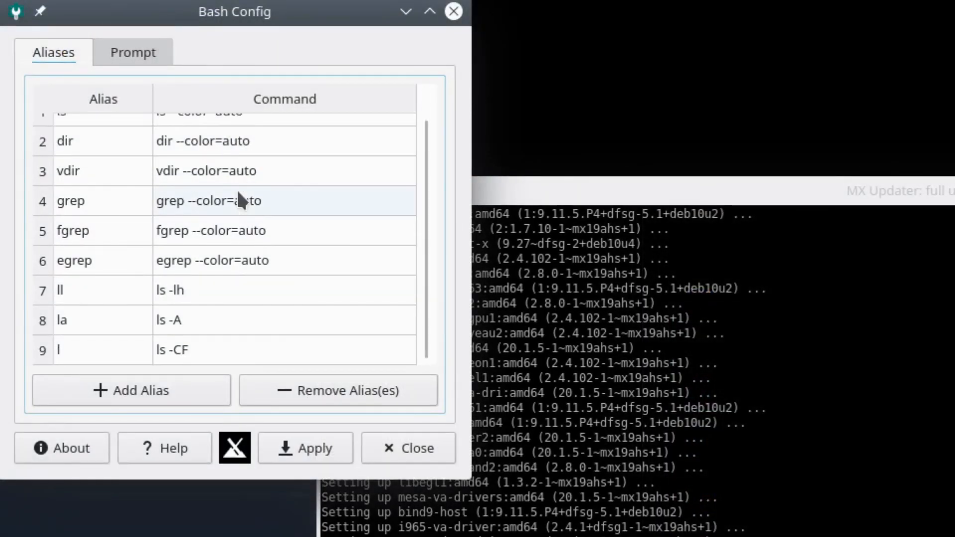
pyautogui.click(128, 45)
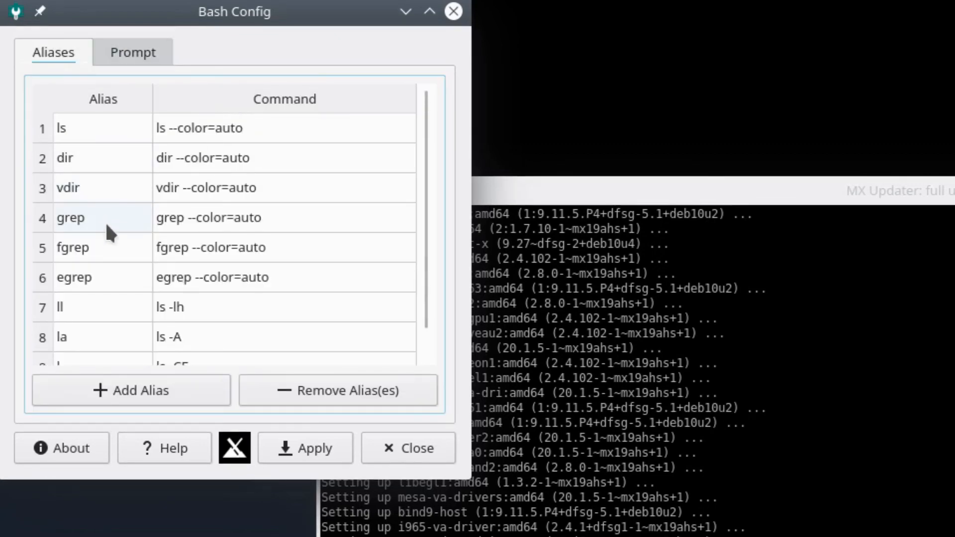
pyautogui.scroll(-1, 111, 201)
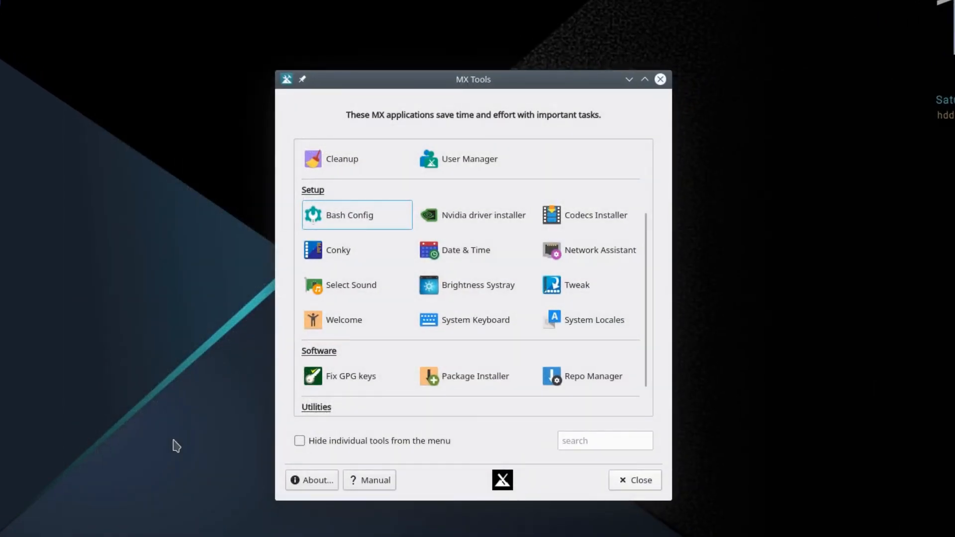
# Add a Bash Config alias named up for the command sudo apt update, apply it, and close the tool
pyautogui.click(365, 220)
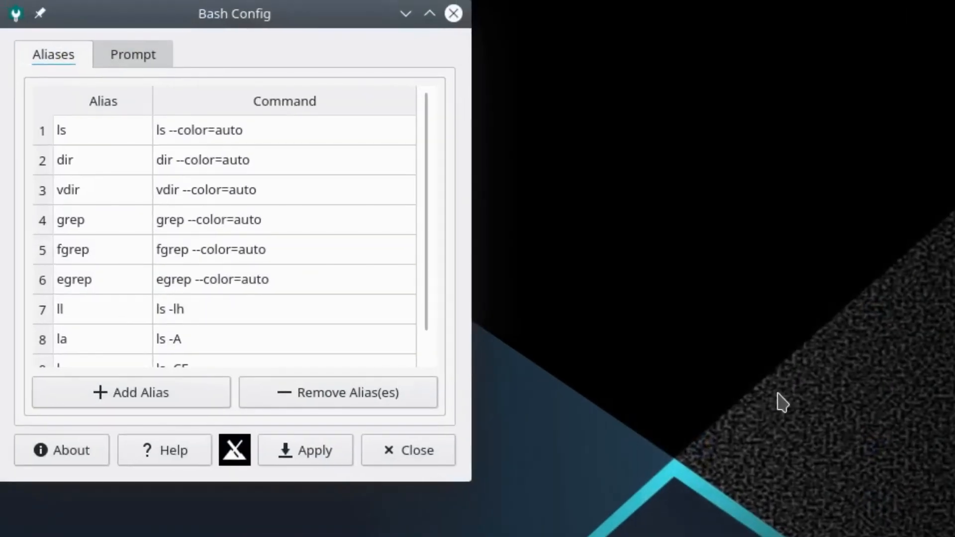
pyautogui.click(144, 402)
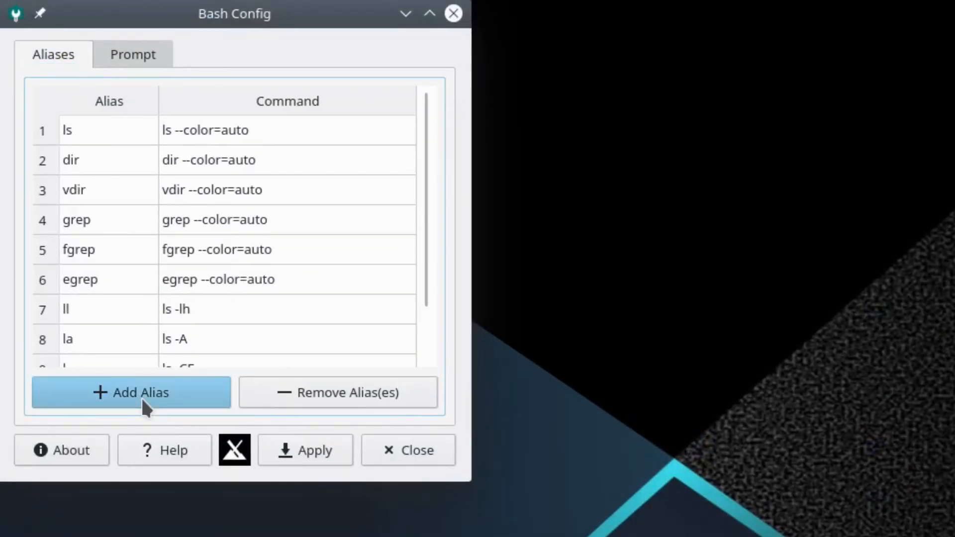
pyautogui.scroll(-2, 175, 291)
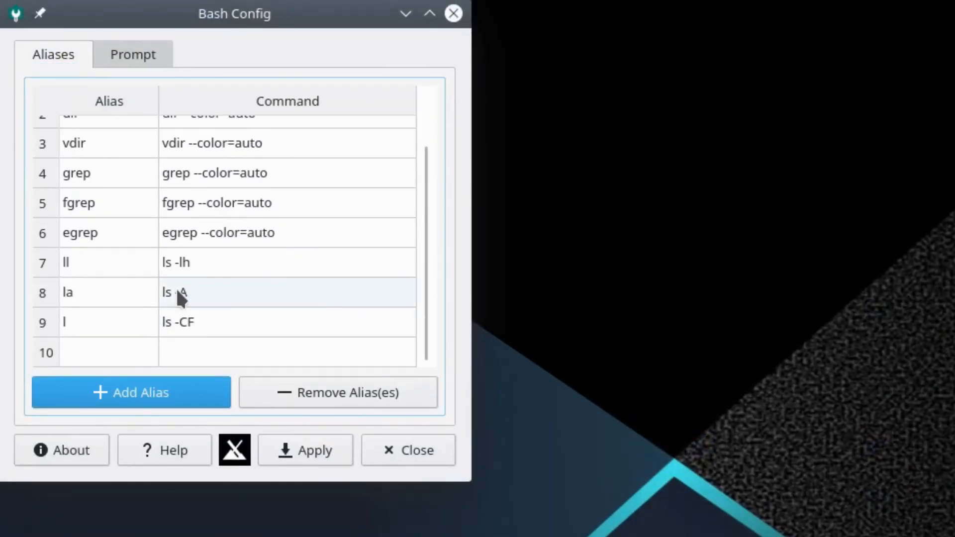
pyautogui.click(109, 348)
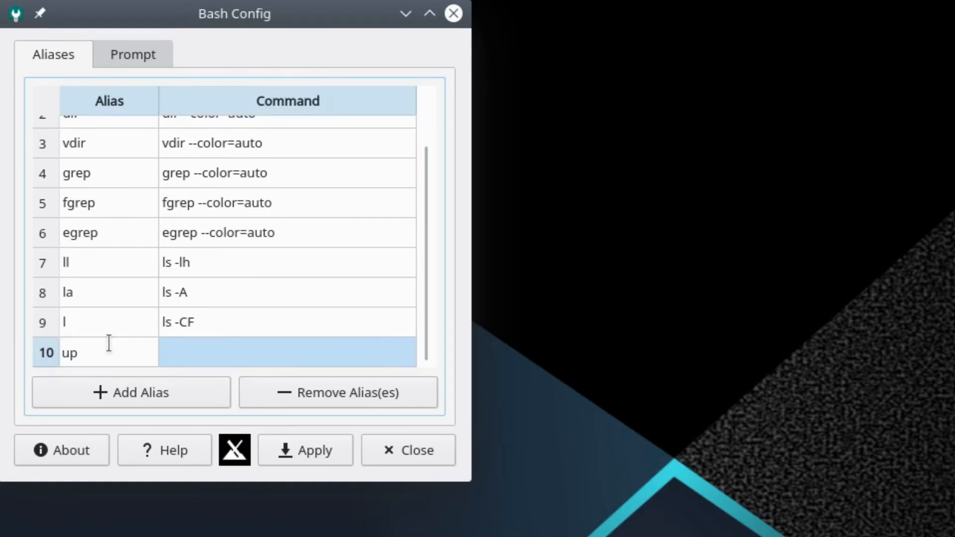
pyautogui.click(233, 356)
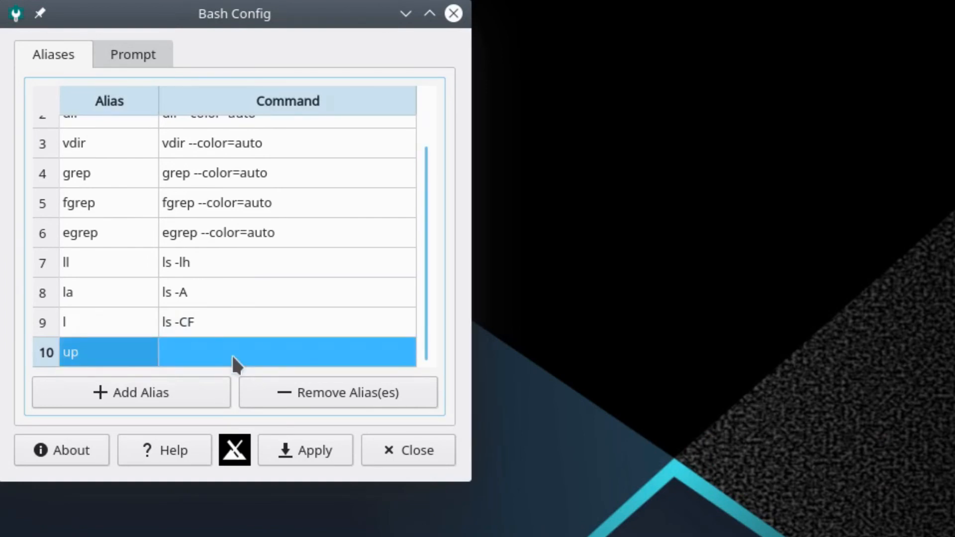
pyautogui.write('sudo ')
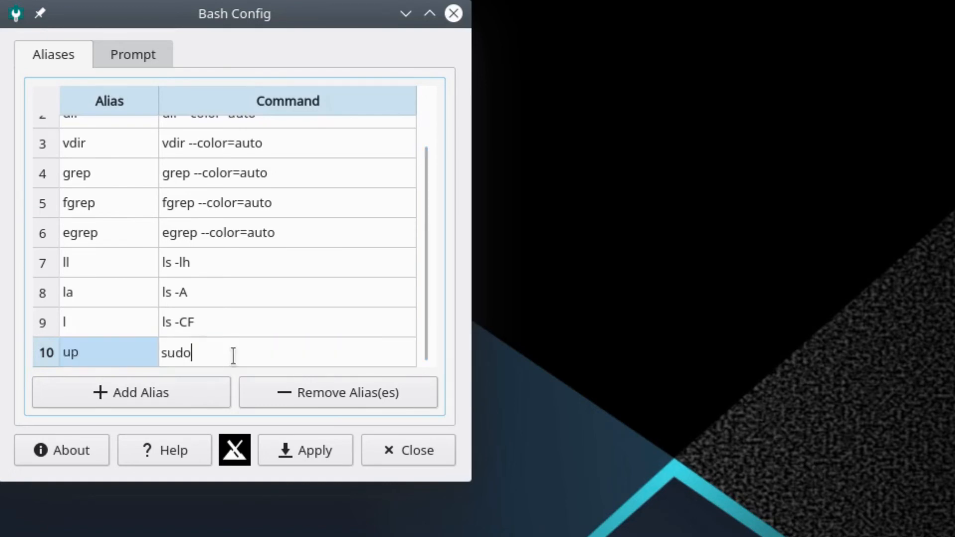
pyautogui.write('apt update')
pyautogui.click(298, 454)
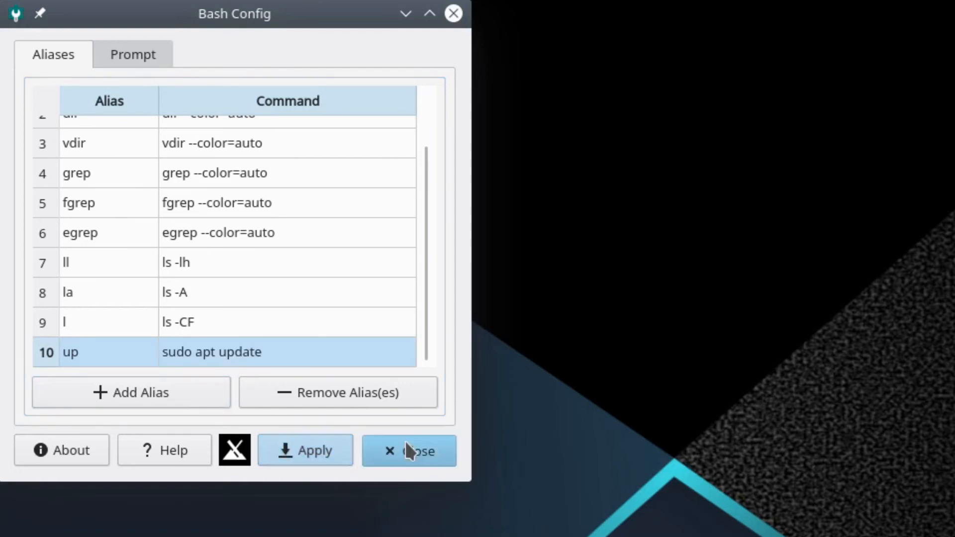
pyautogui.click(405, 450)
# Open a terminal and run the up alias, entering the sudo password
pyautogui.click(16, 527)
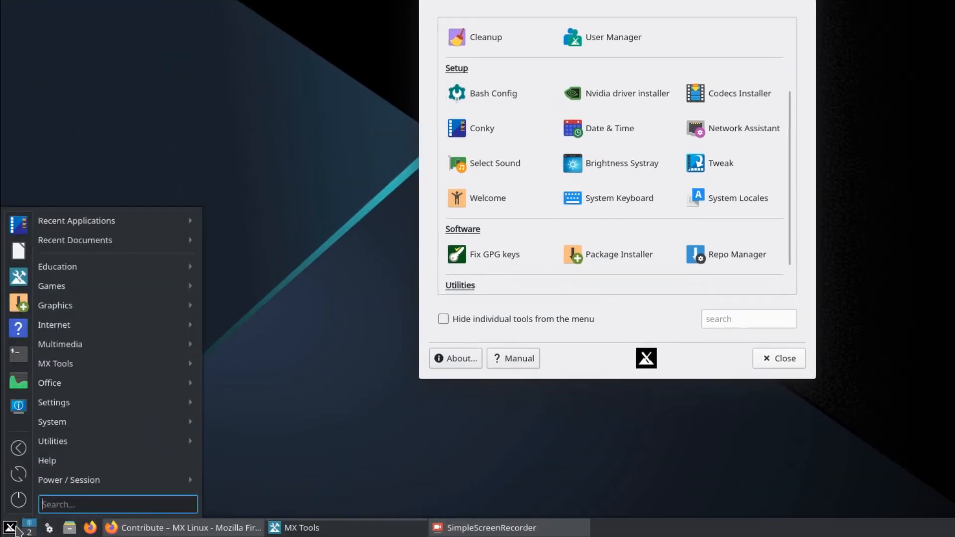
pyautogui.click(17, 374)
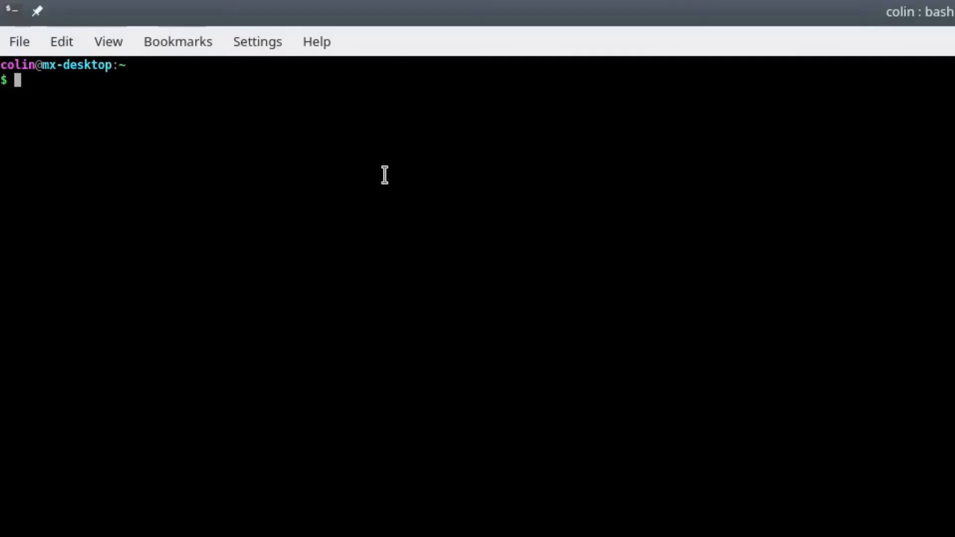
pyautogui.write('up')
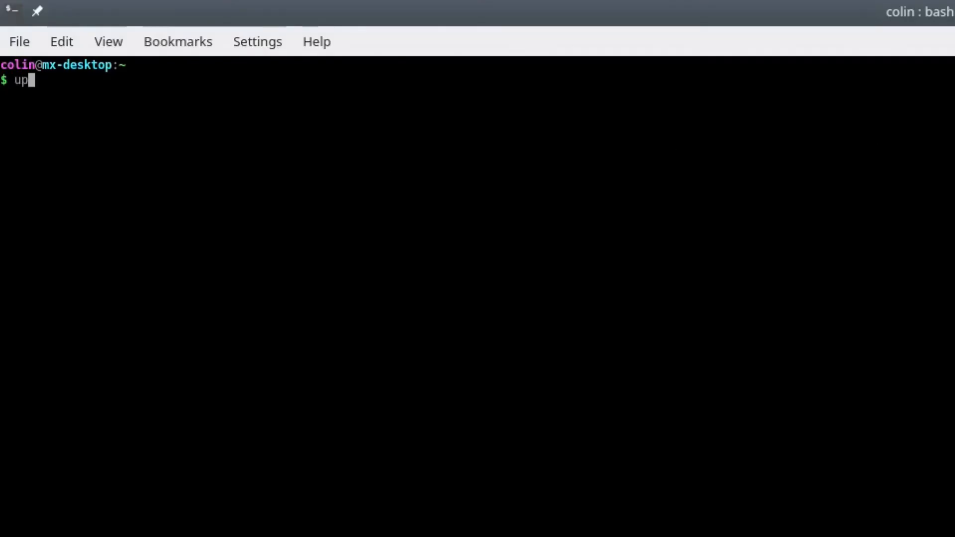
pyautogui.press('Return')
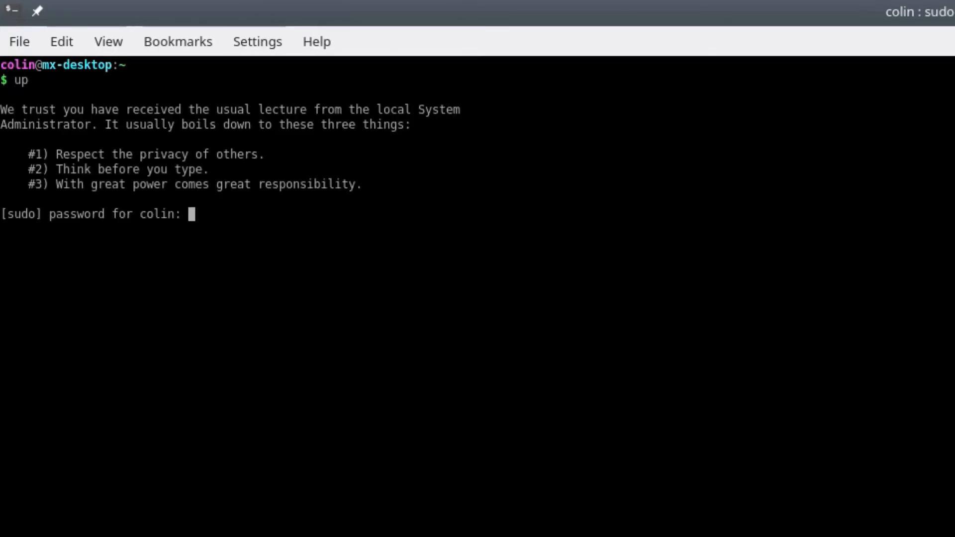
pyautogui.press('Return')
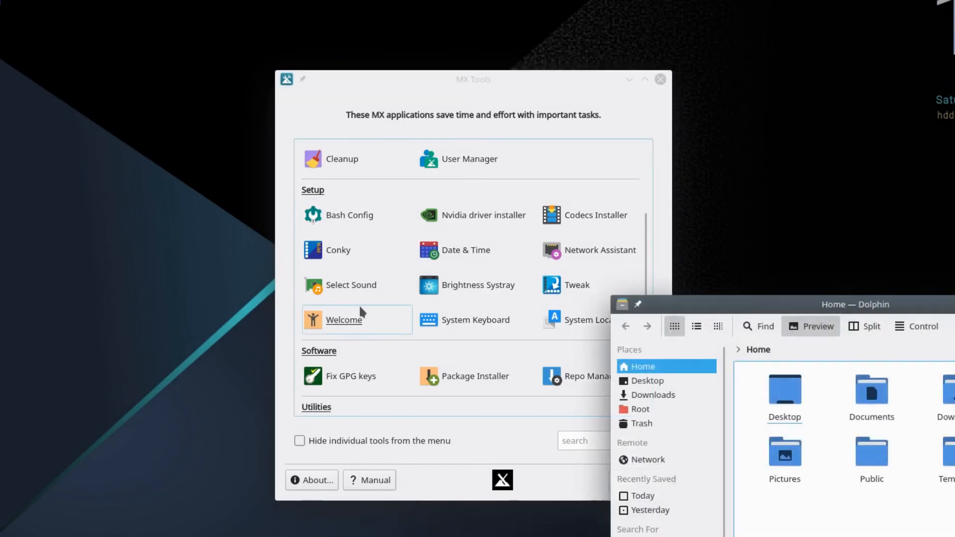
# Show hidden files in Dolphin's Home folder and look into the .config folder
pyautogui.click(536, 78)
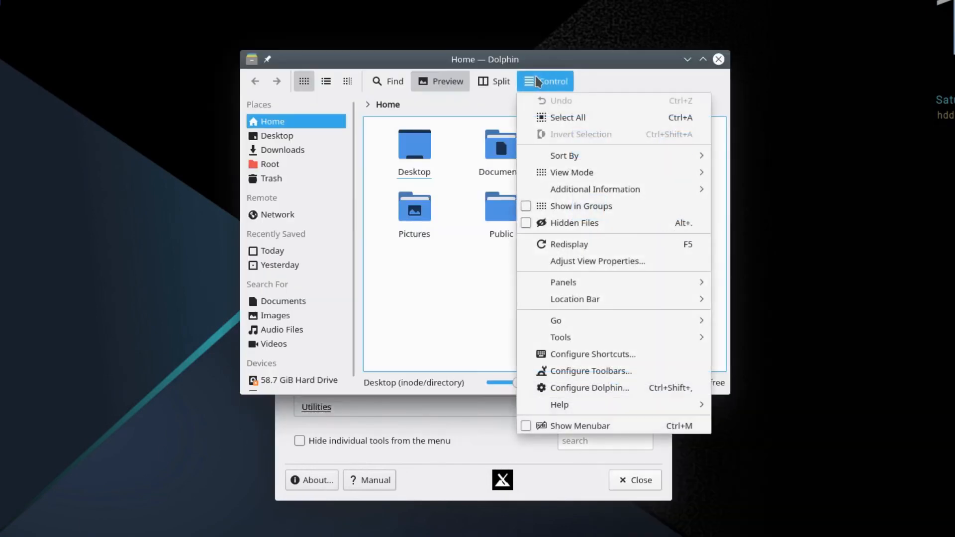
pyautogui.click(570, 223)
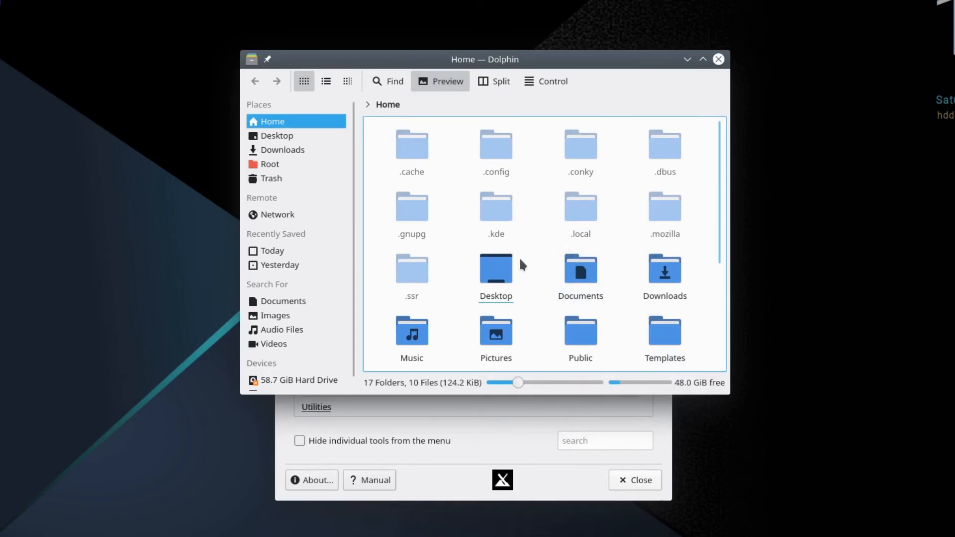
pyautogui.click(500, 152)
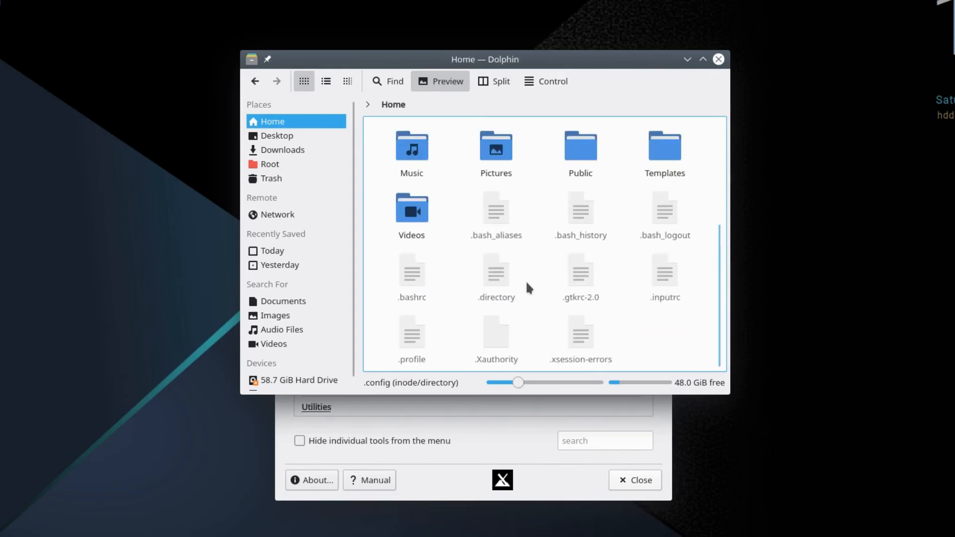
# Open .bashrc from the Home folder in KWrite, look through its alias definitions, close it, and open .bash_aliases
pyautogui.scroll(5, 525, 280)
pyautogui.scroll(-5, 525, 279)
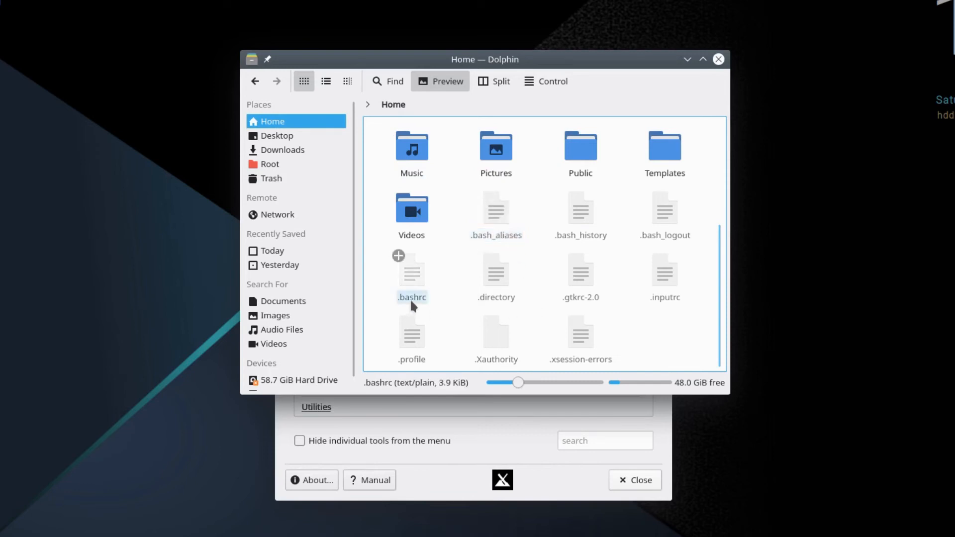
pyautogui.click(411, 279)
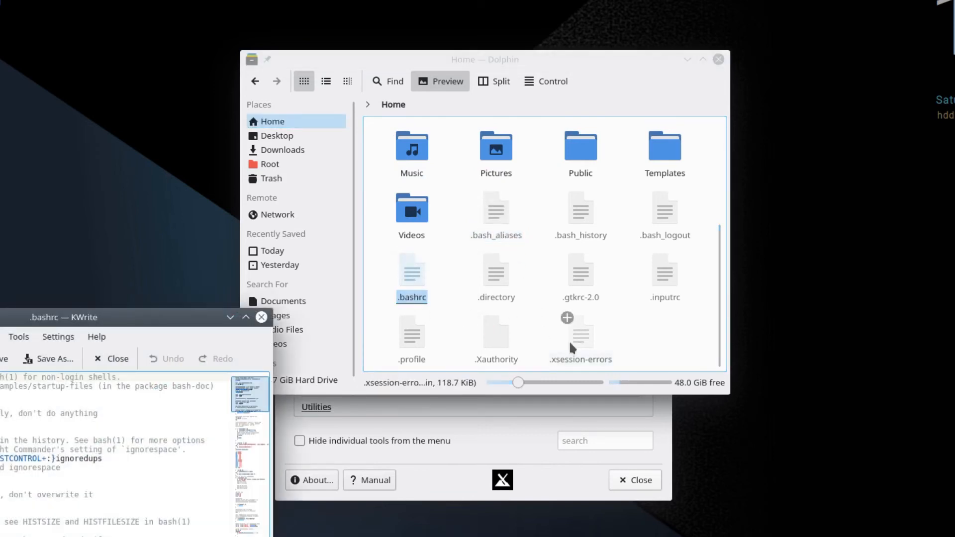
pyautogui.doubleClick(74, 318)
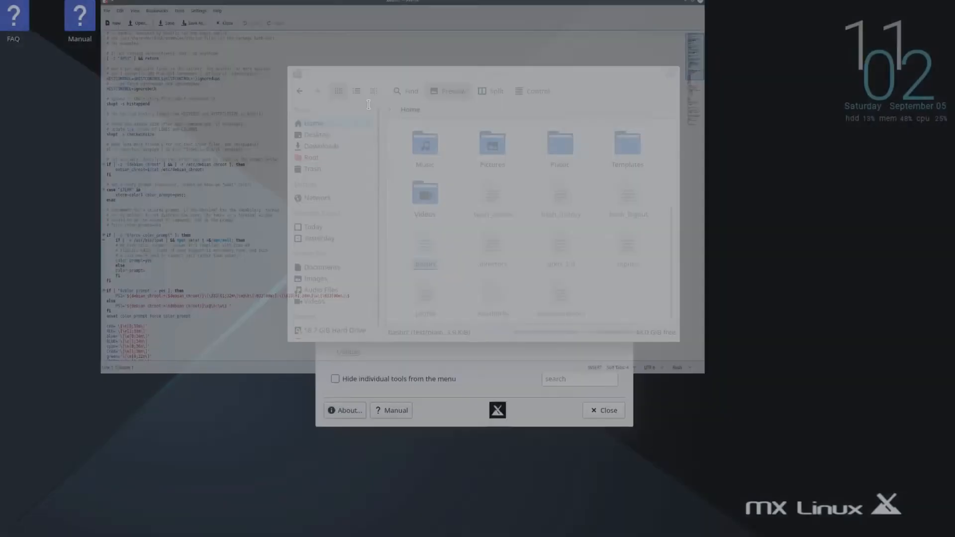
pyautogui.scroll(-20, 187, 323)
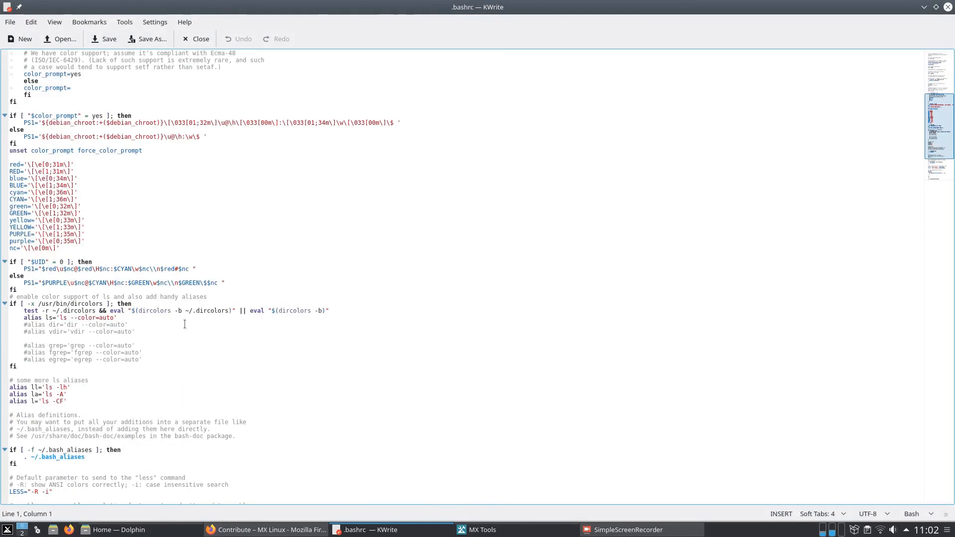
pyautogui.scroll(1, 188, 322)
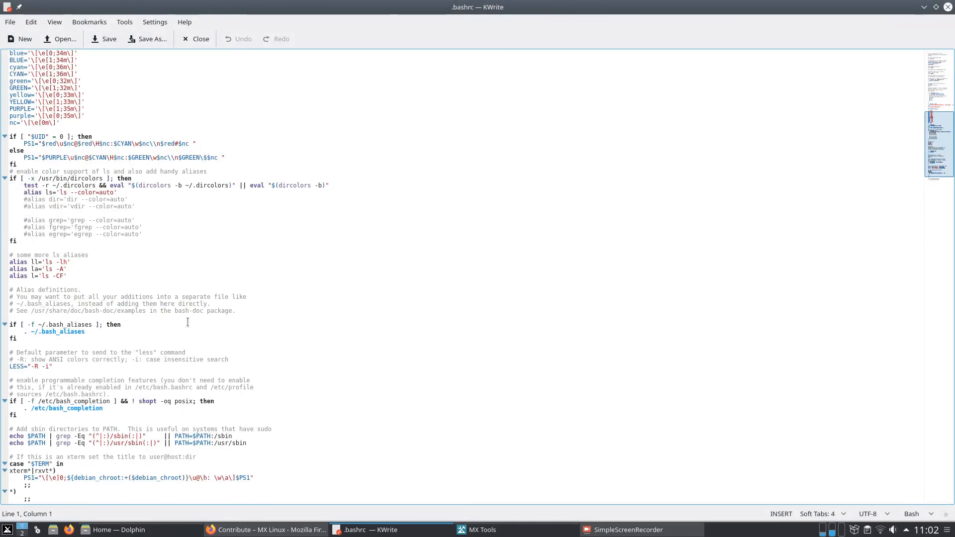
pyautogui.hotkey('ctrl', 'f')
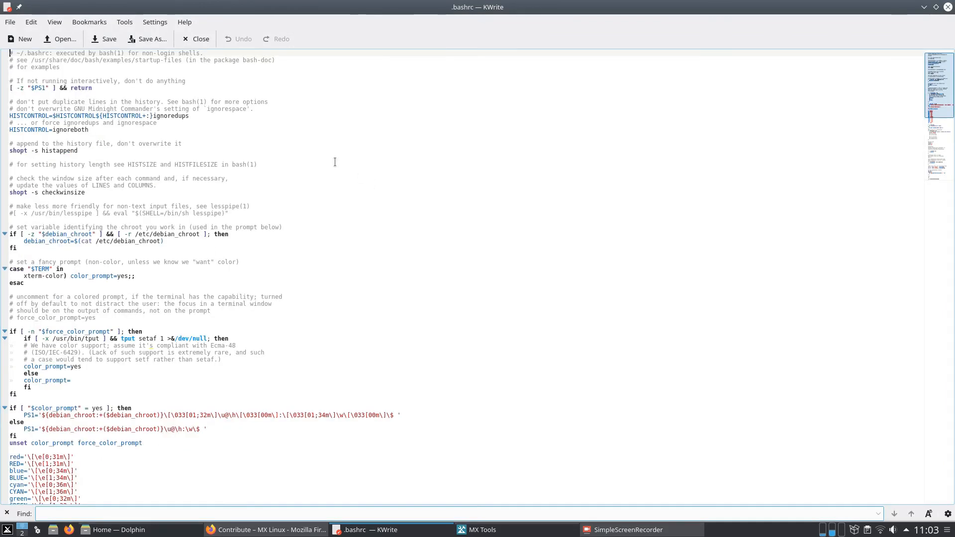
pyautogui.click(947, 8)
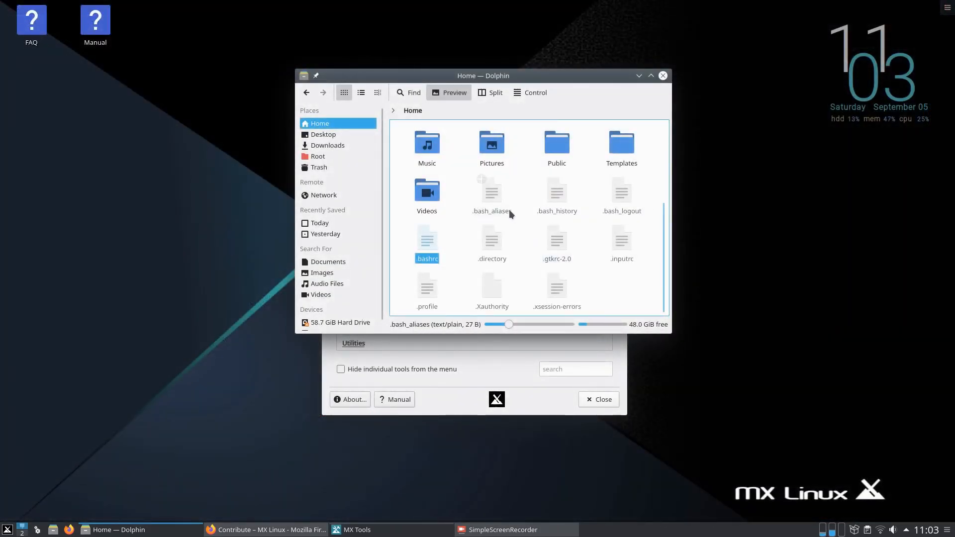
pyautogui.doubleClick(494, 192)
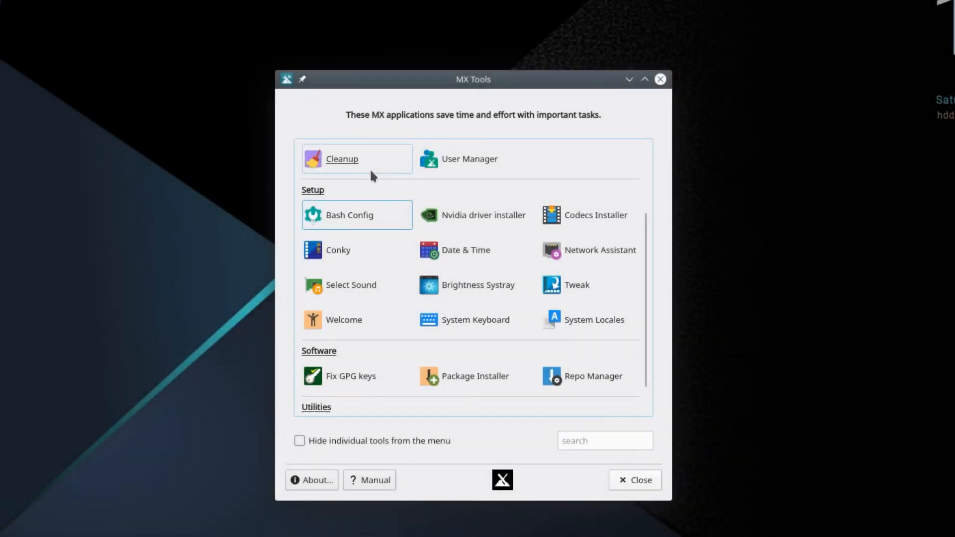
# Open User Manager from MX Tools, review its group, copy/sync, options and administration settings, and close it
pyautogui.click(457, 160)
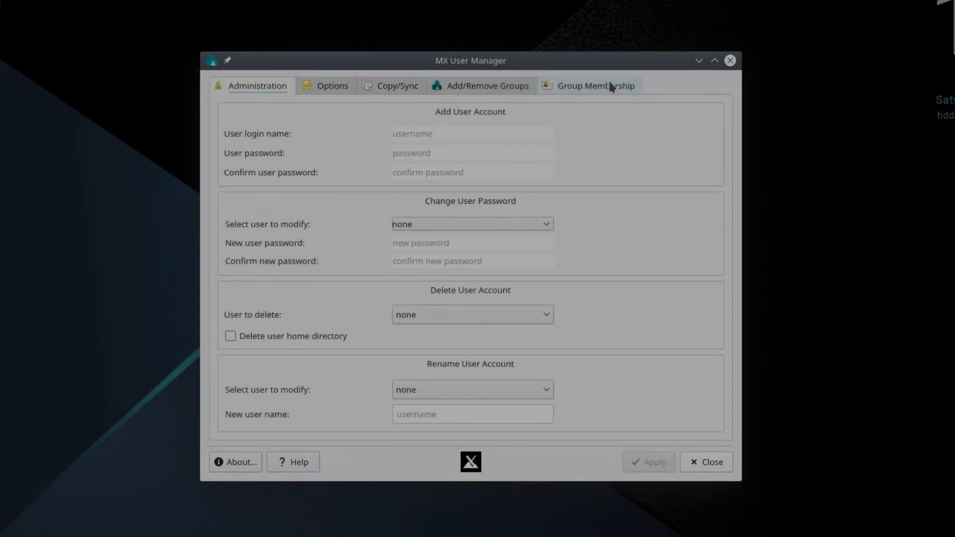
pyautogui.click(608, 85)
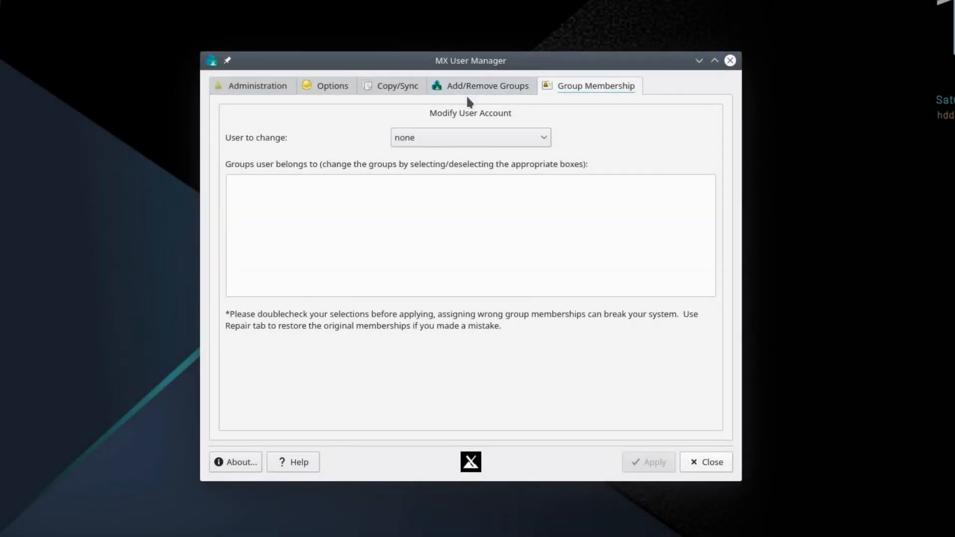
pyautogui.click(467, 86)
pyautogui.click(389, 88)
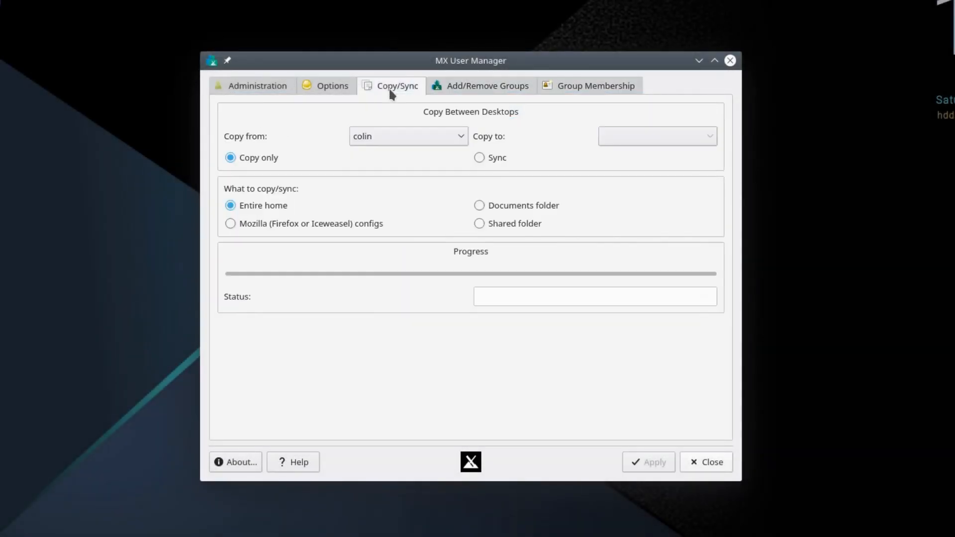
pyautogui.click(652, 412)
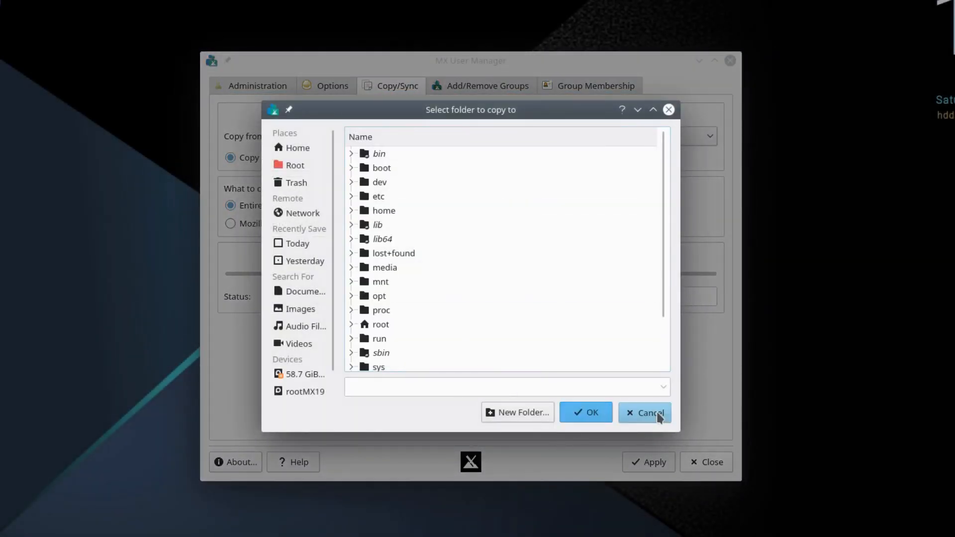
pyautogui.click(327, 86)
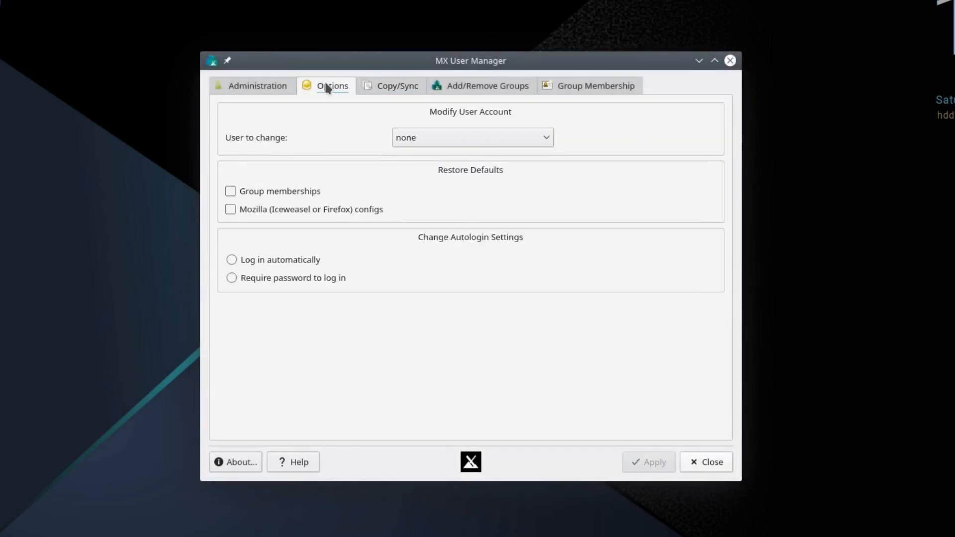
pyautogui.click(267, 86)
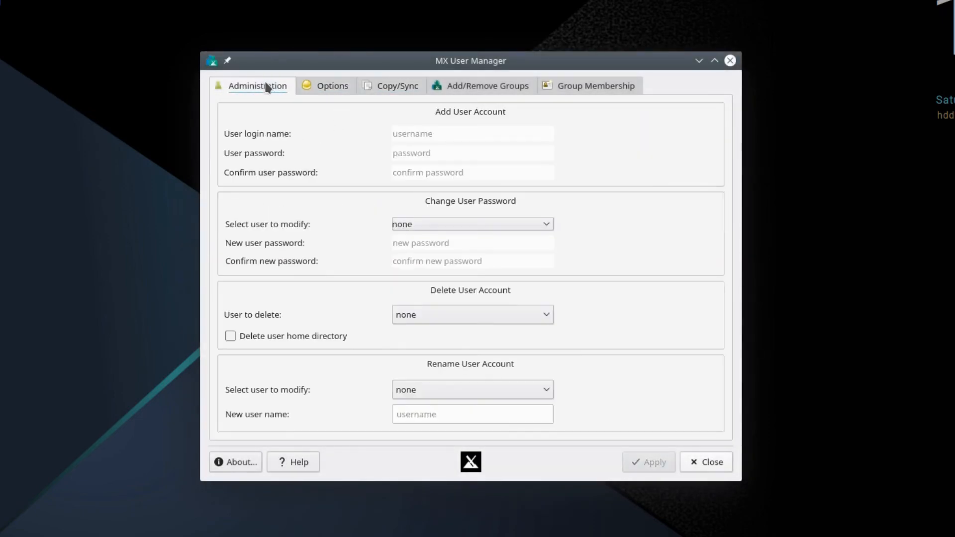
pyautogui.click(705, 463)
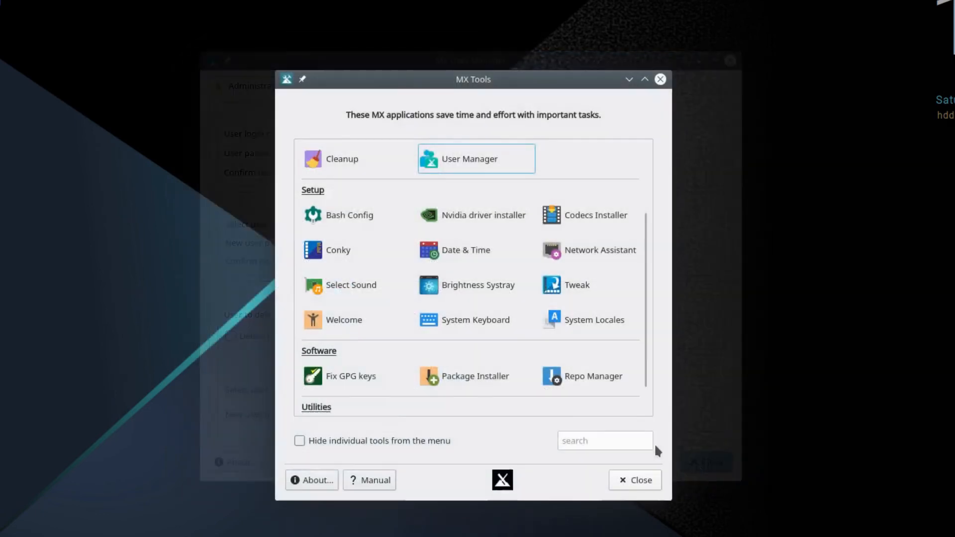
# Open Cleanup from MX Tools, review its cache, log, trash and schedule options, and close it
pyautogui.click(343, 162)
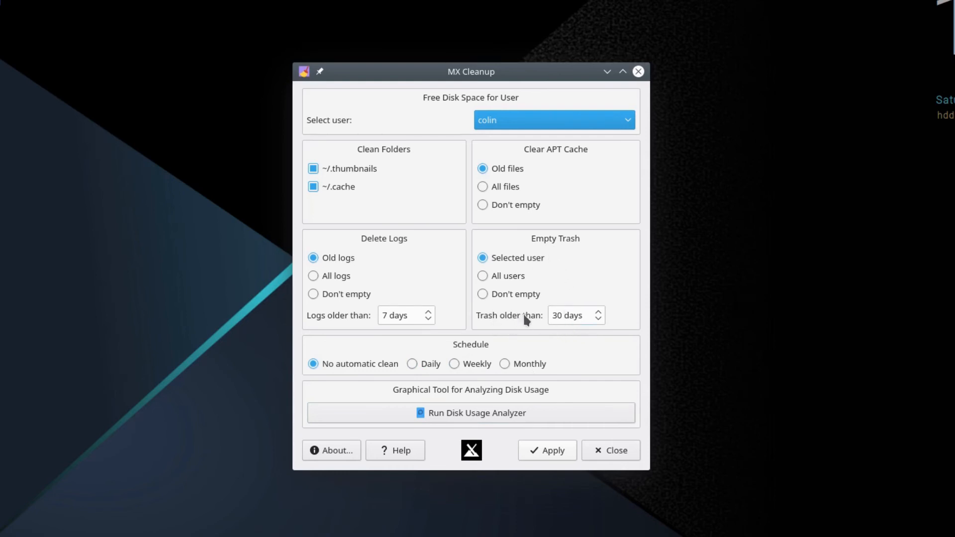
pyautogui.click(612, 451)
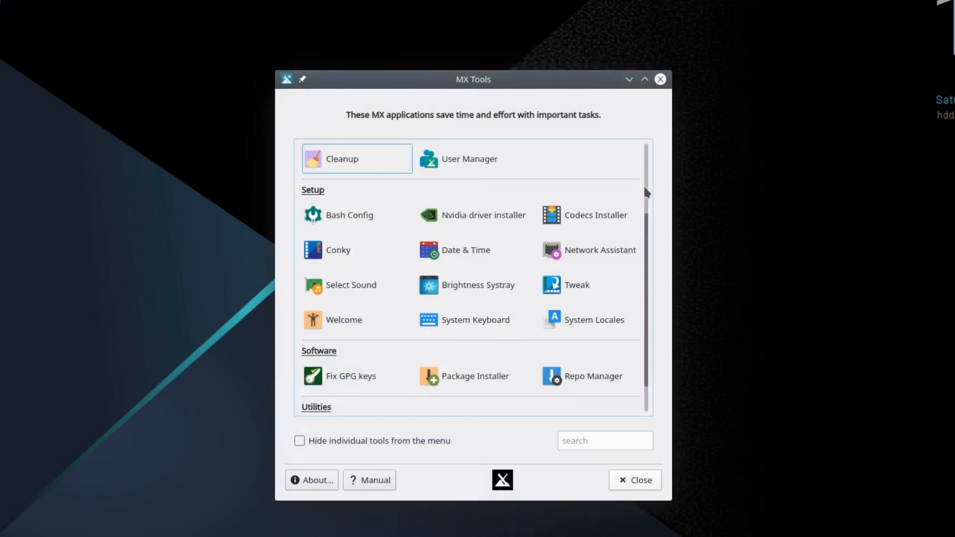
# Open Boot Options from MX Tools, browse the available splash themes, and close both Boot Options and MX Tools
pyautogui.scroll(4, 592, 232)
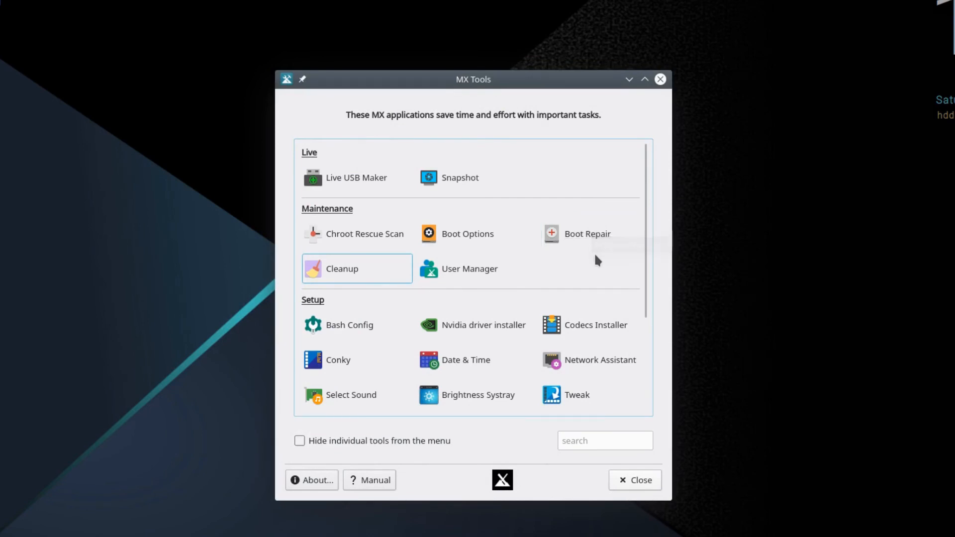
pyautogui.click(446, 236)
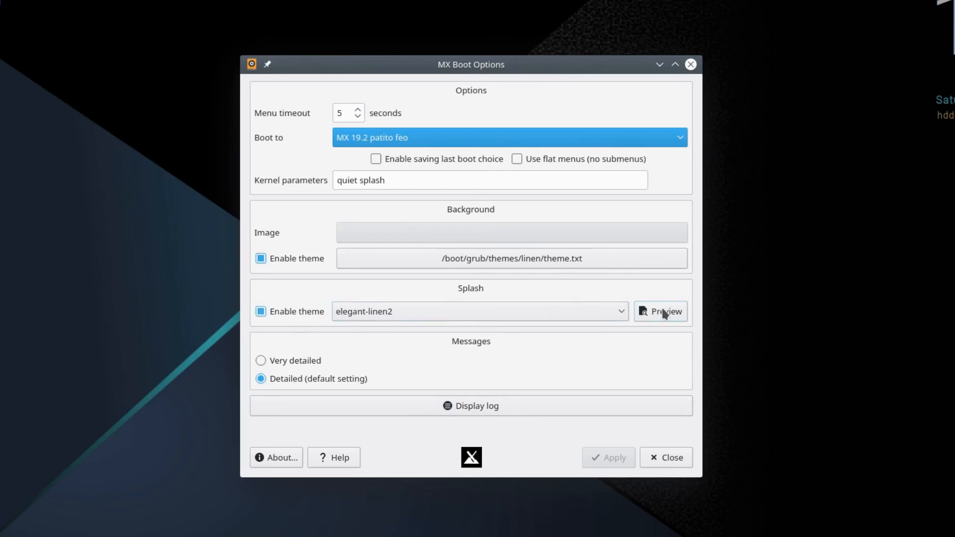
pyautogui.click(624, 310)
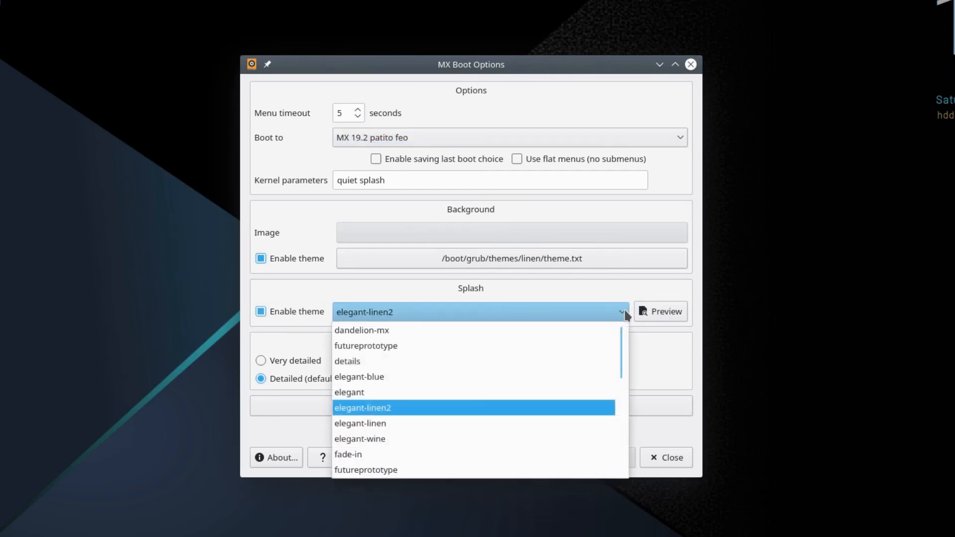
pyautogui.scroll(-10, 471, 386)
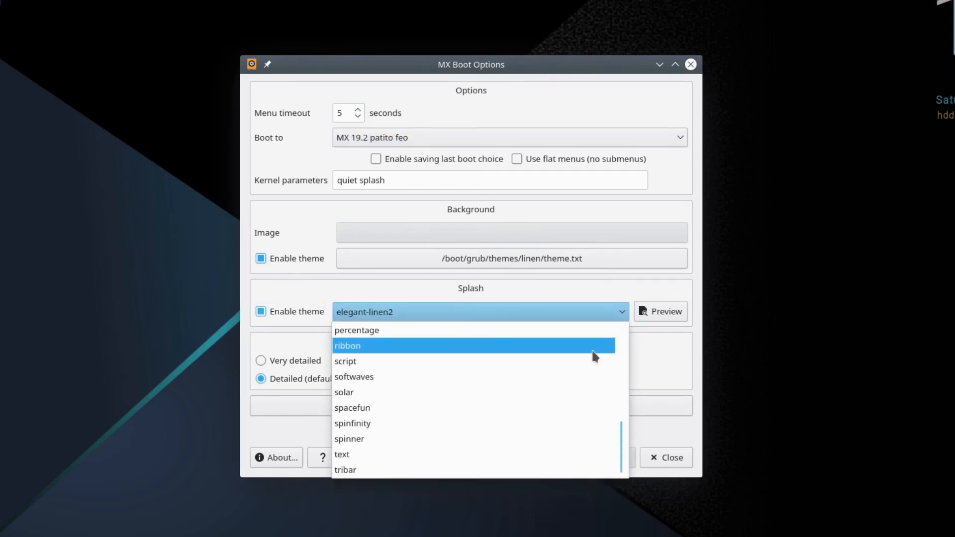
pyautogui.click(573, 299)
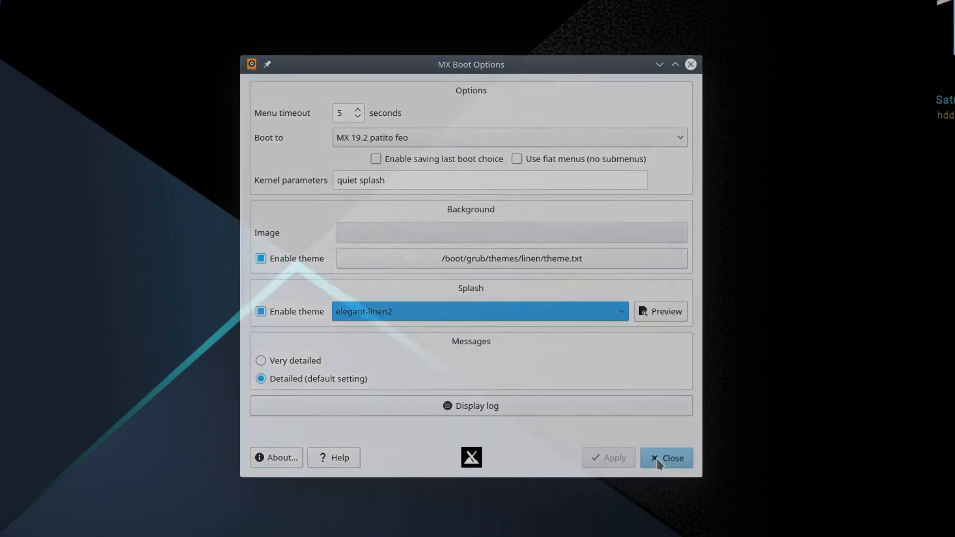
pyautogui.click(658, 456)
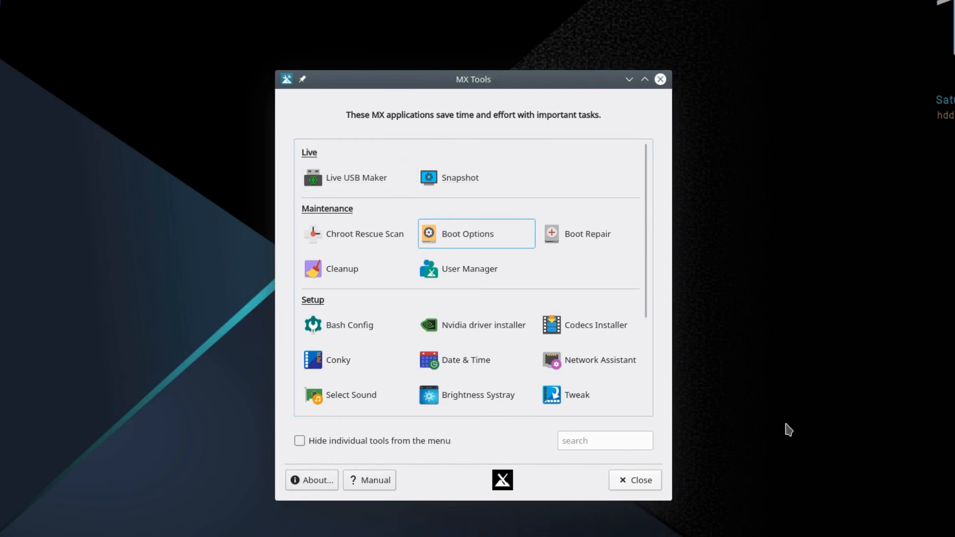
pyautogui.click(635, 480)
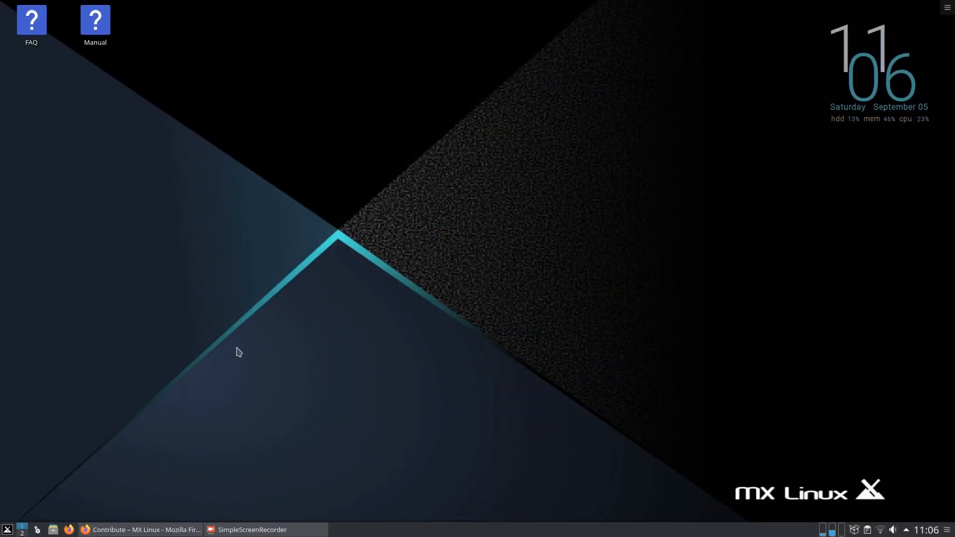
# Change the desktop wallpaper to the image with the glowing orange and blue MX Linux spheres
pyautogui.rightClick(398, 142)
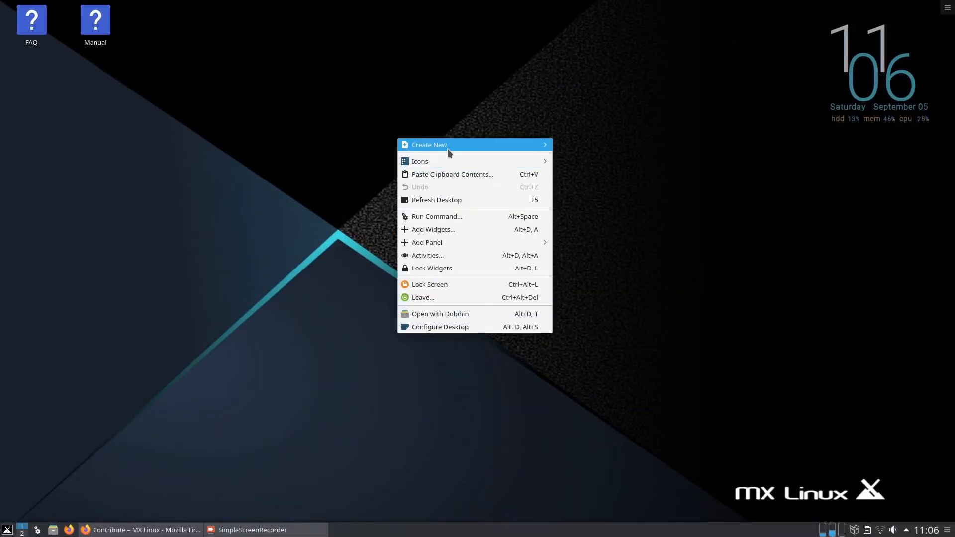
pyautogui.moveTo(450, 151)
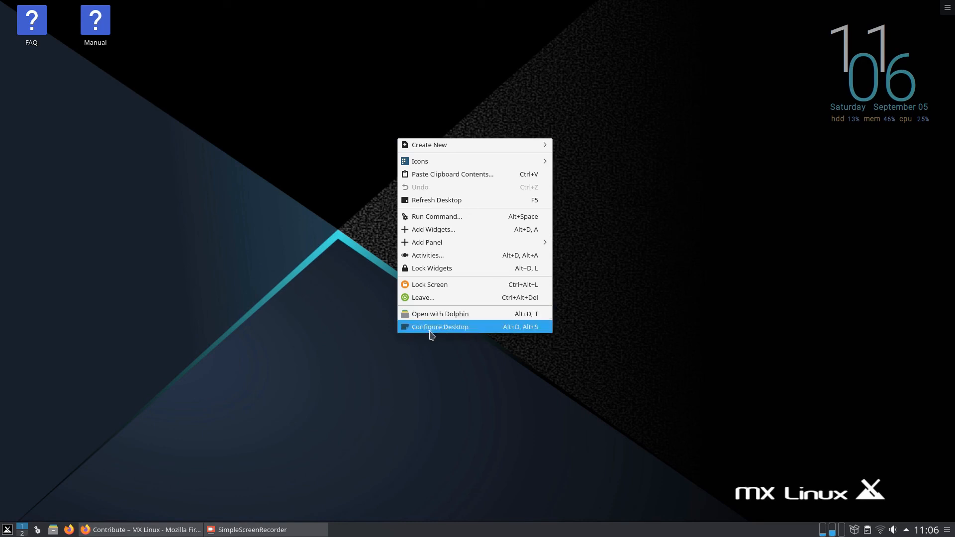
pyautogui.click(450, 327)
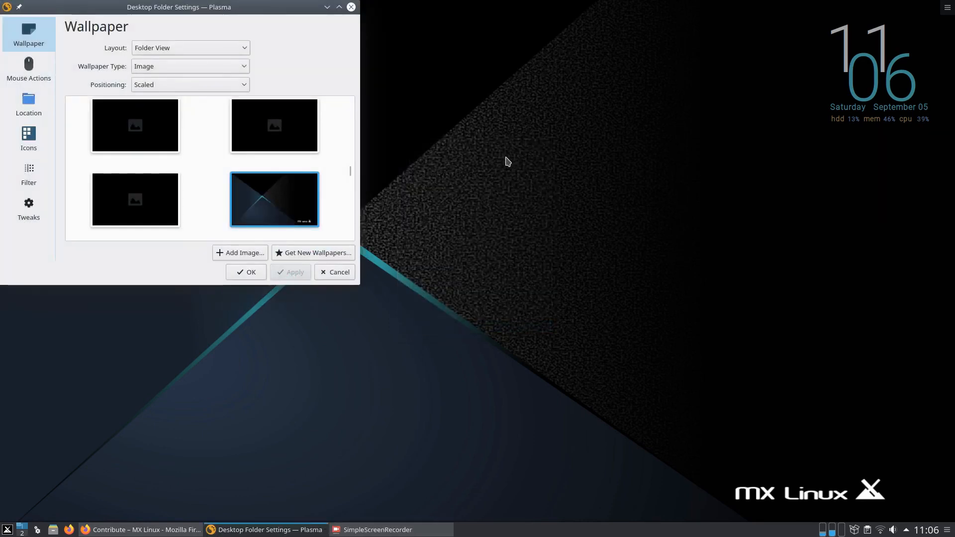
pyautogui.doubleClick(240, 7)
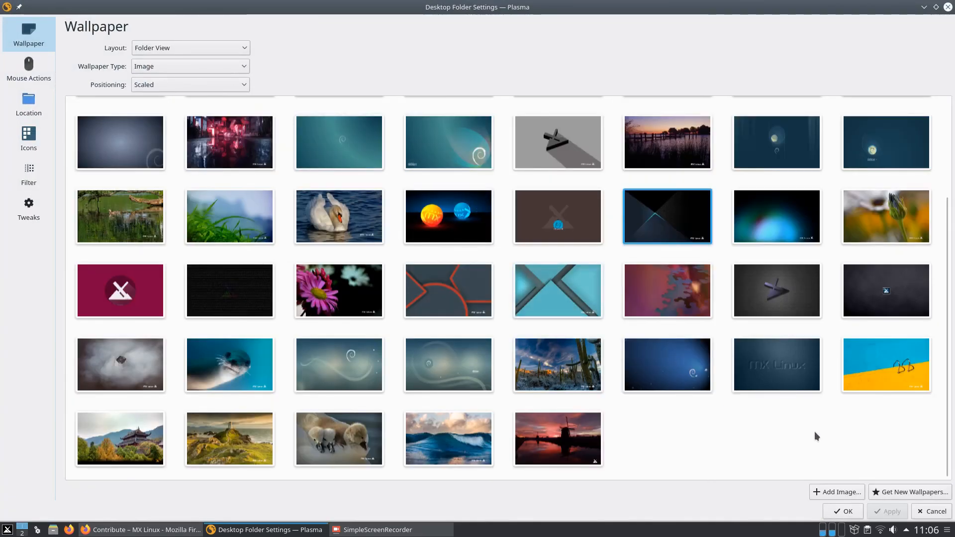
pyautogui.click(451, 215)
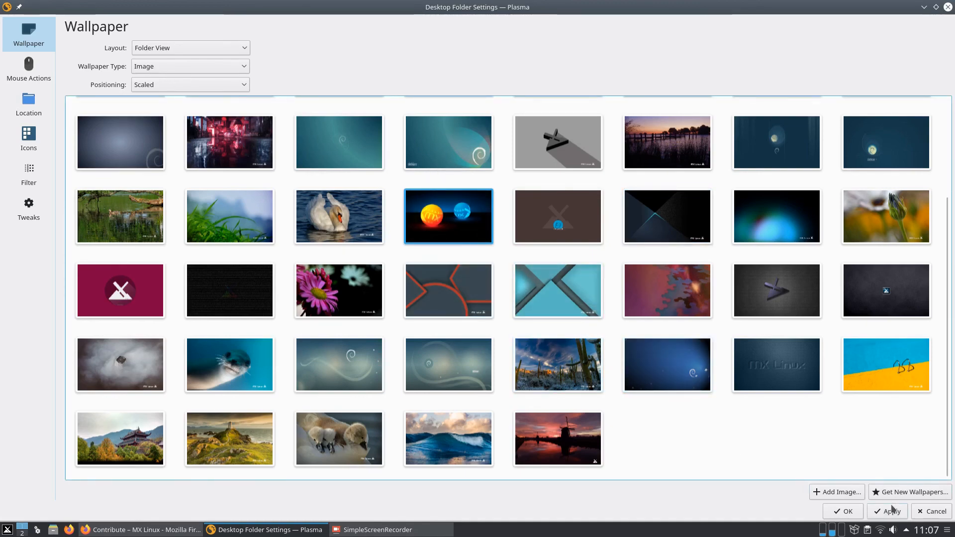
pyautogui.click(839, 513)
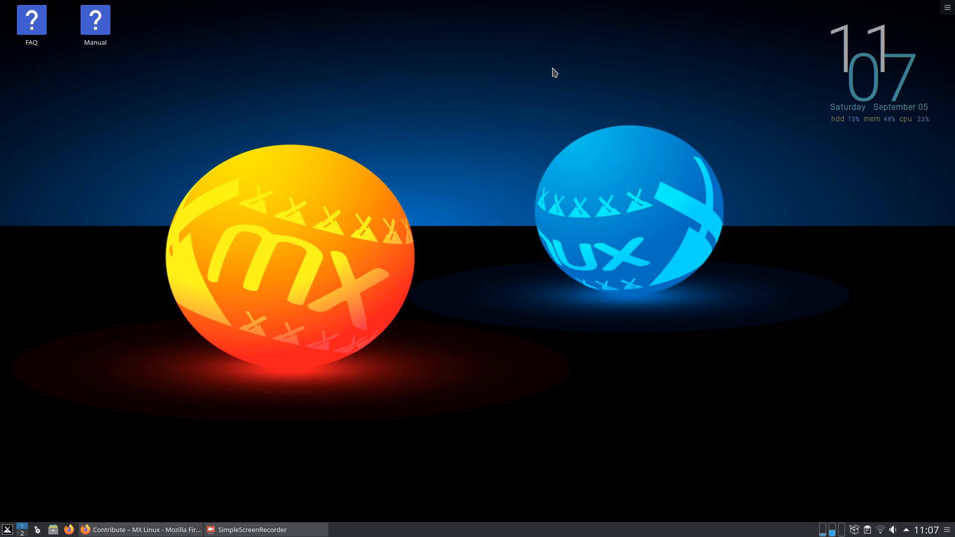
pyautogui.click(948, 8)
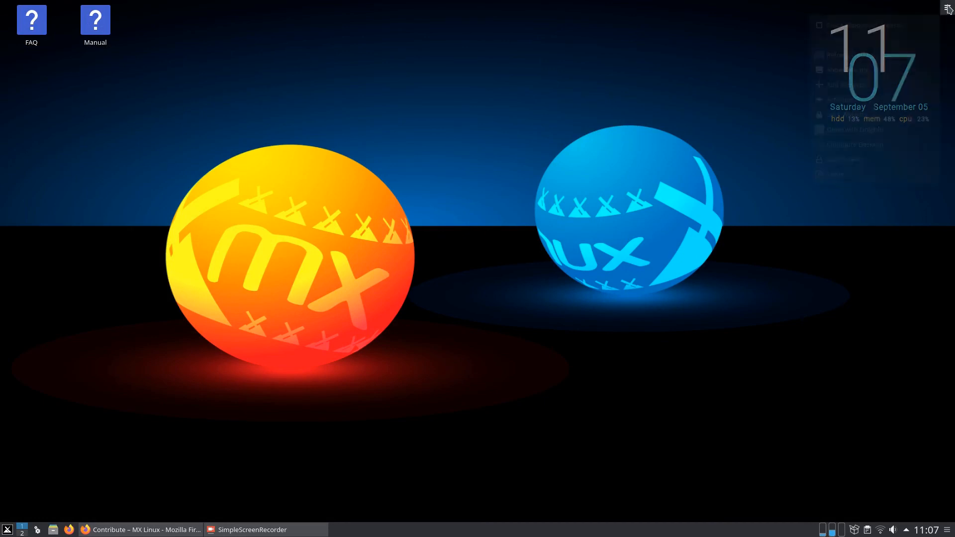
pyautogui.click(947, 8)
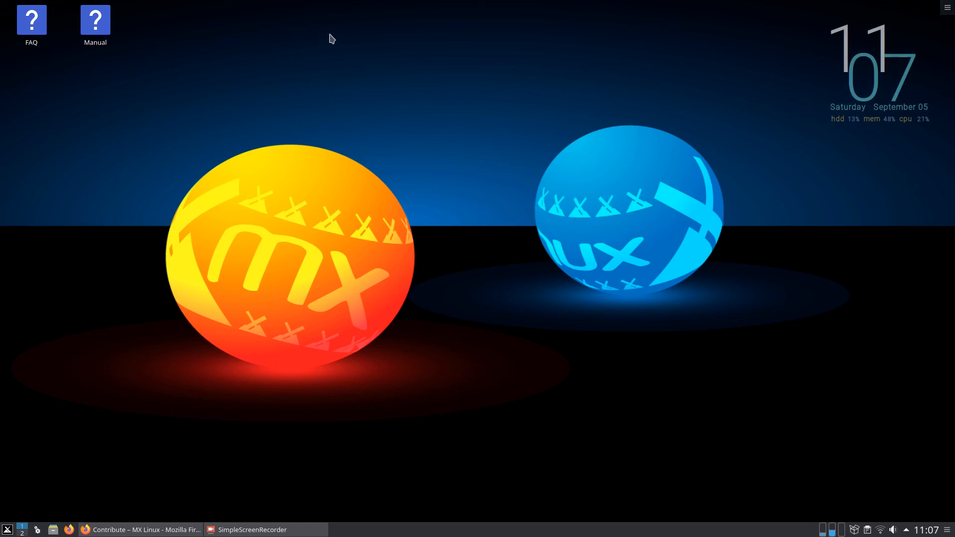
# Switch back and forth between the two virtual desktops, using the pager and scrolling over the desktop
pyautogui.click(24, 528)
pyautogui.click(25, 527)
pyautogui.click(22, 532)
pyautogui.click(23, 531)
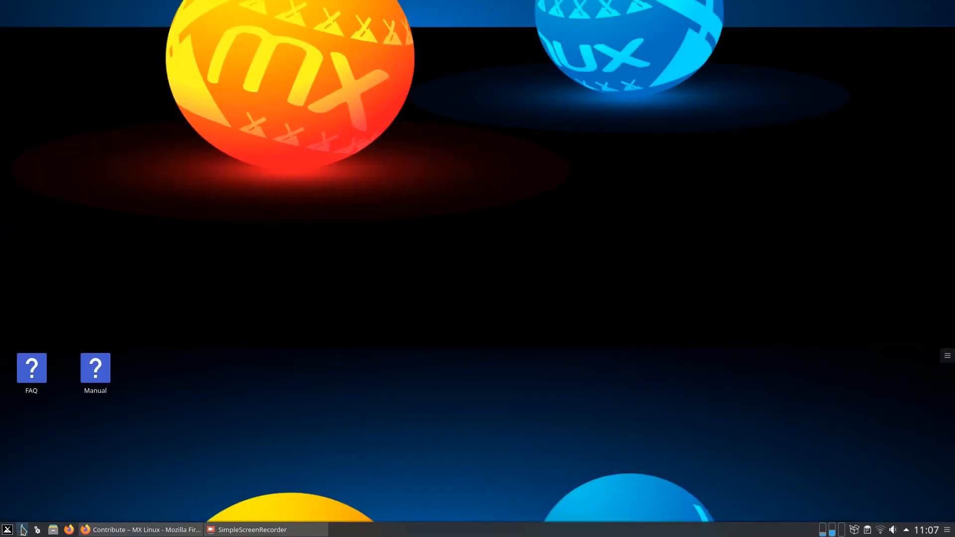
pyautogui.scroll(-1, 445, 310)
pyautogui.scroll(1, 446, 310)
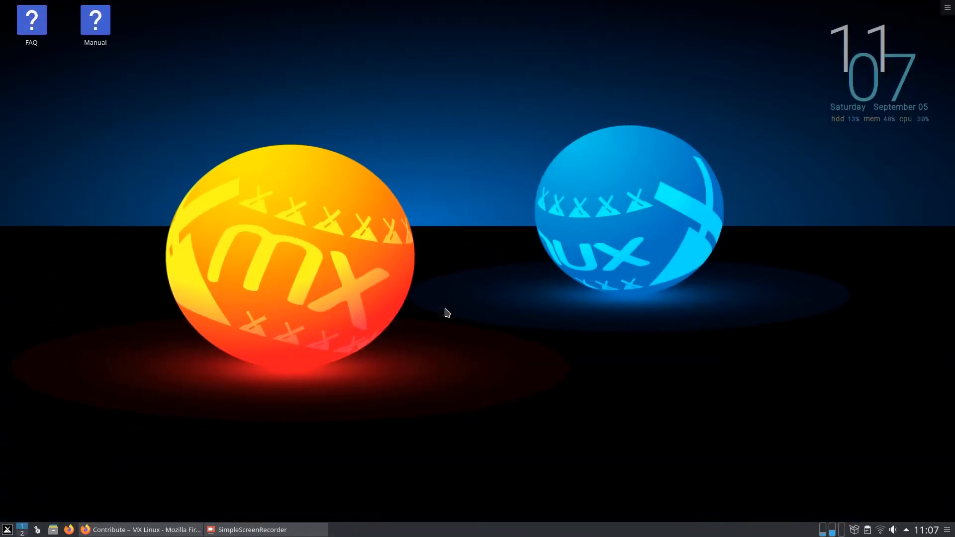
pyautogui.scroll(-1, 446, 310)
pyautogui.scroll(-1, 445, 310)
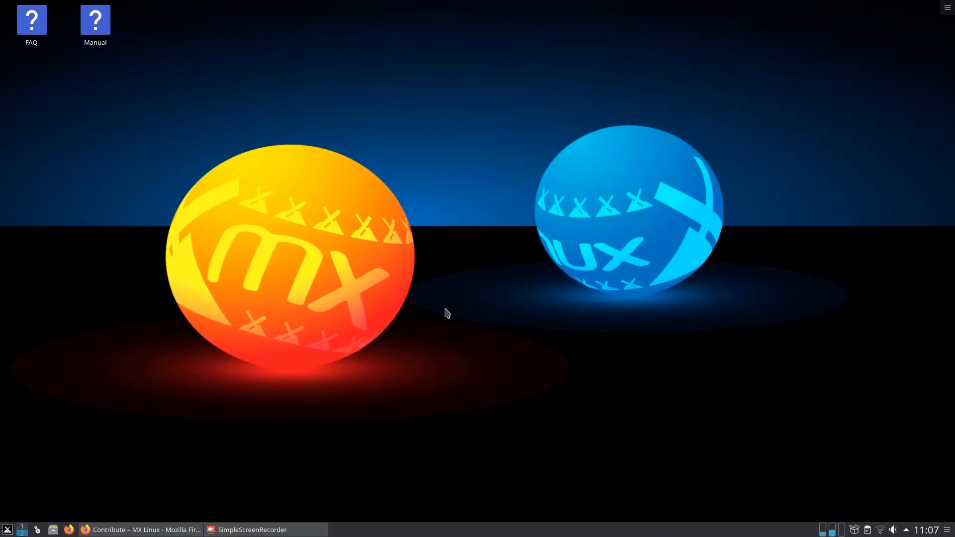
# Cycle repeatedly between virtual desktops 1 and 2 to view the sliding transition, finishing on desktop 1
pyautogui.scroll(1, 445, 310)
pyautogui.scroll(-1, 446, 313)
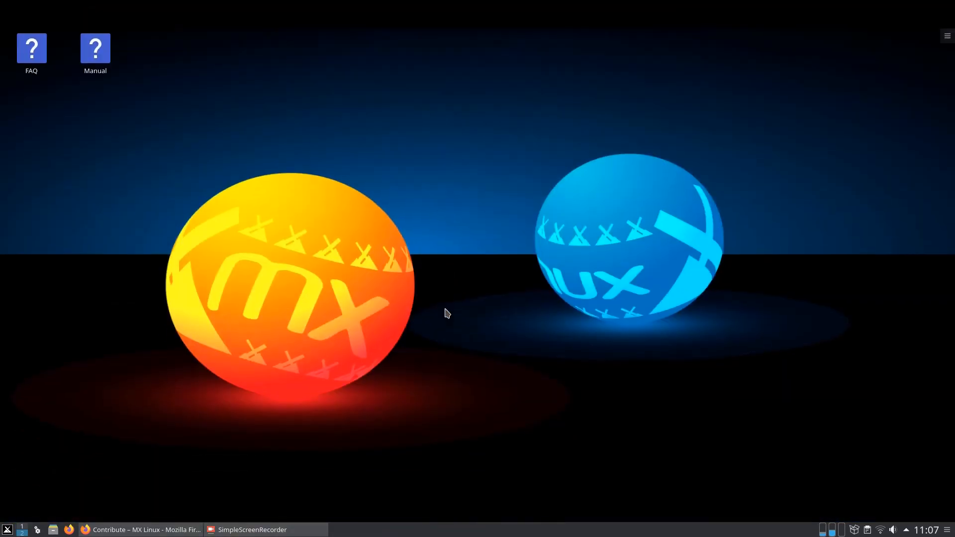
pyautogui.scroll(1, 447, 313)
pyautogui.scroll(-1, 447, 313)
pyautogui.scroll(1, 448, 314)
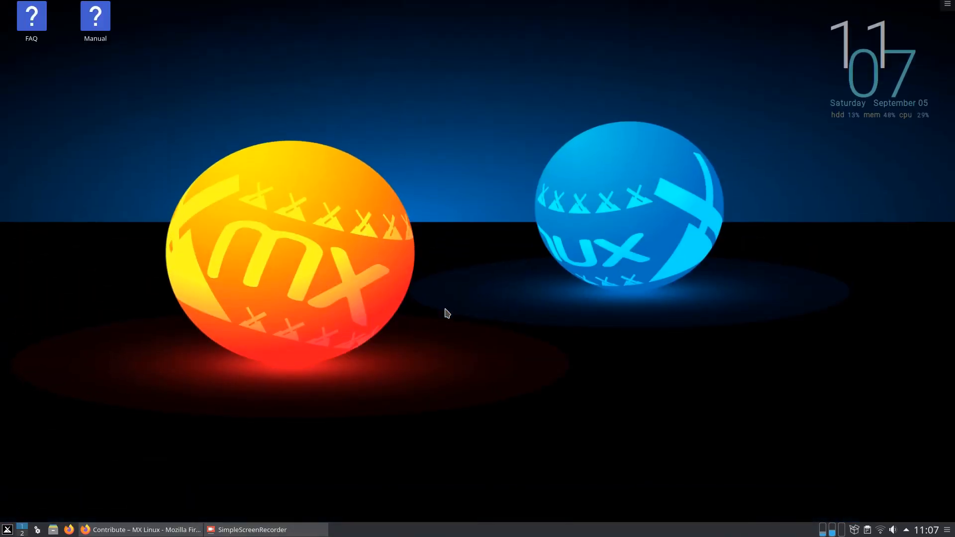
pyautogui.scroll(-1, 302, 378)
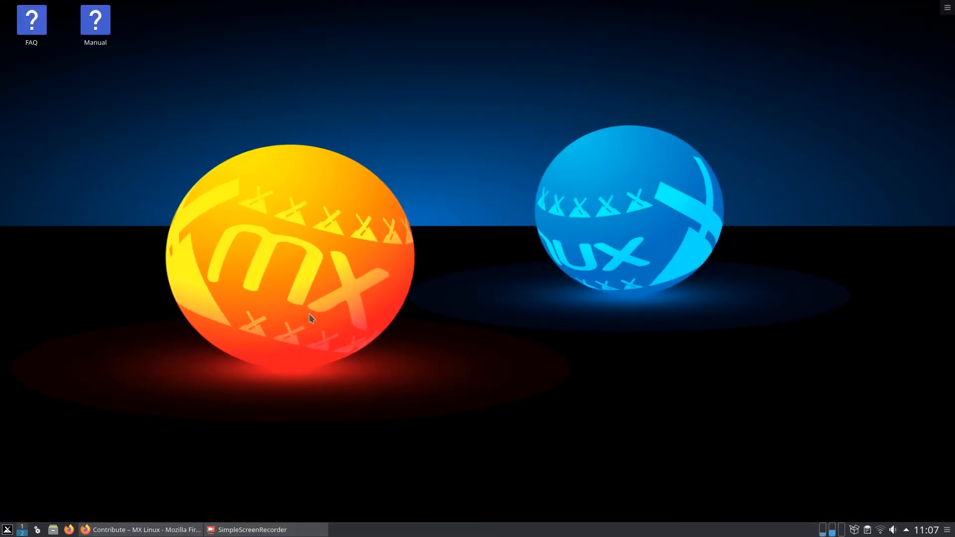
pyautogui.scroll(1, 312, 305)
pyautogui.scroll(-1, 312, 305)
pyautogui.scroll(1, 312, 305)
pyautogui.scroll(-1, 312, 305)
pyautogui.scroll(1, 312, 305)
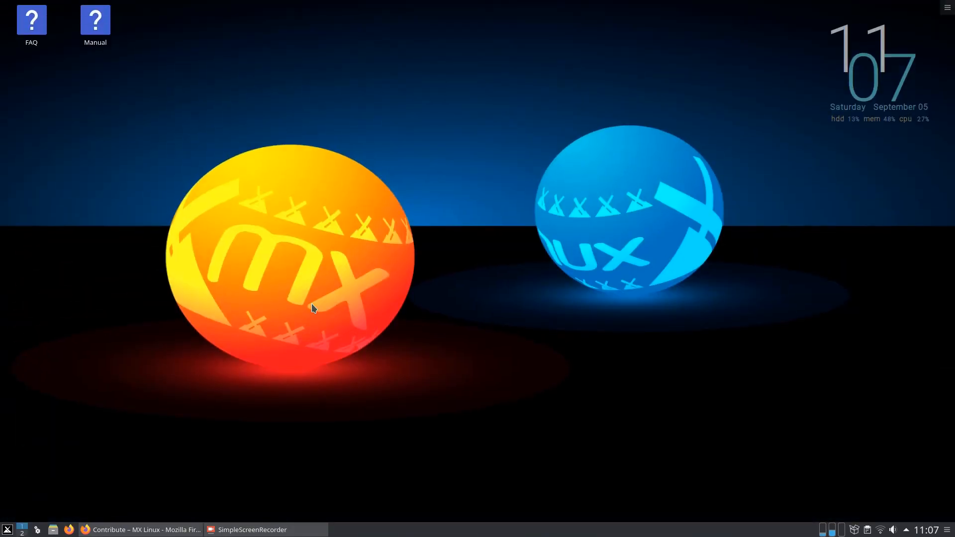
pyautogui.scroll(-1, 312, 305)
pyautogui.scroll(1, 312, 304)
pyautogui.scroll(-1, 312, 304)
pyautogui.scroll(1, 312, 304)
pyautogui.scroll(-1, 308, 306)
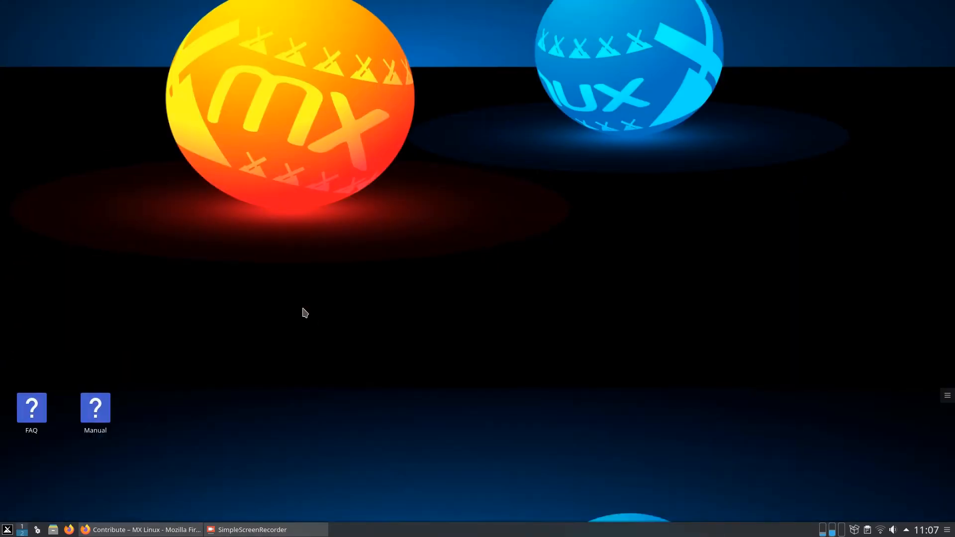
pyautogui.scroll(1, 305, 312)
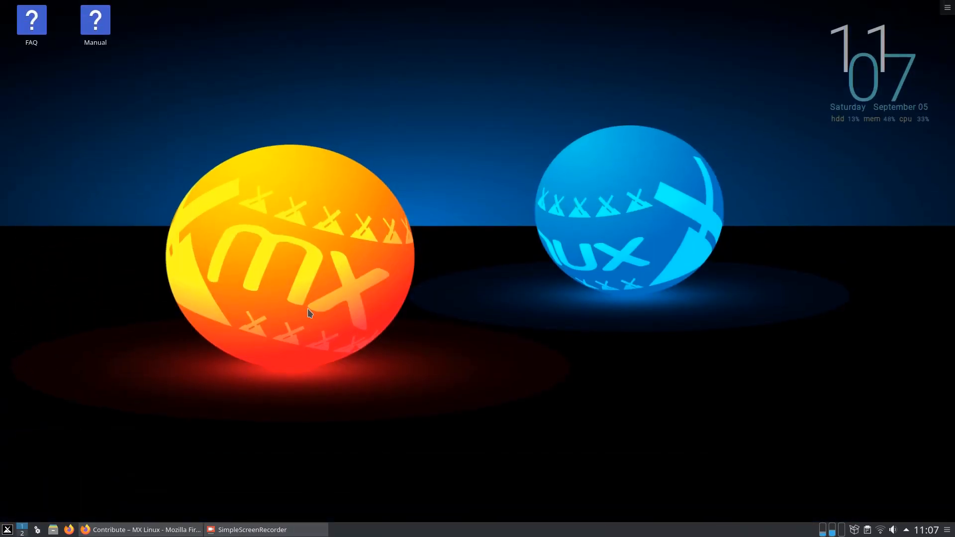
pyautogui.scroll(-1, 308, 312)
pyautogui.scroll(1, 309, 314)
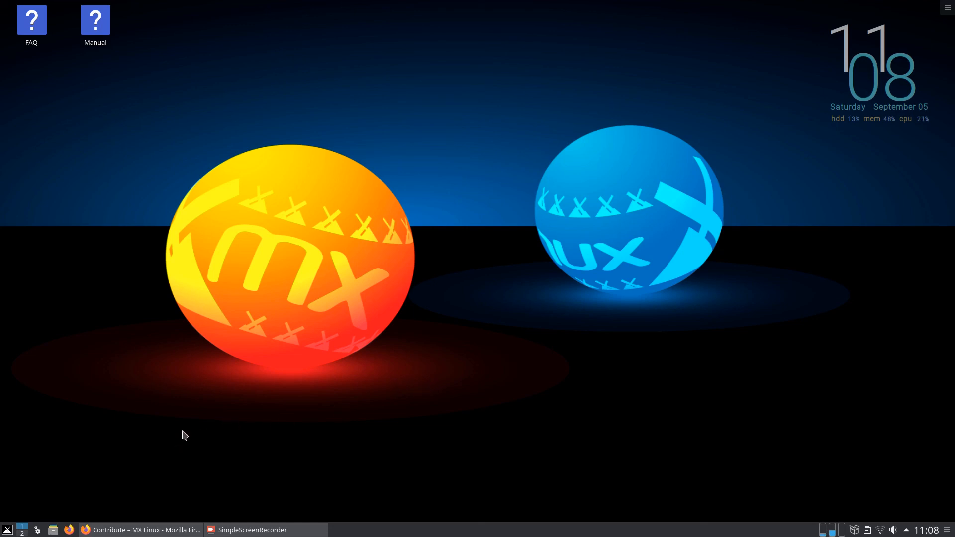
# Open MX Tools again, look over its Live, Maintenance and Setup utilities, and close it
pyautogui.click(7, 530)
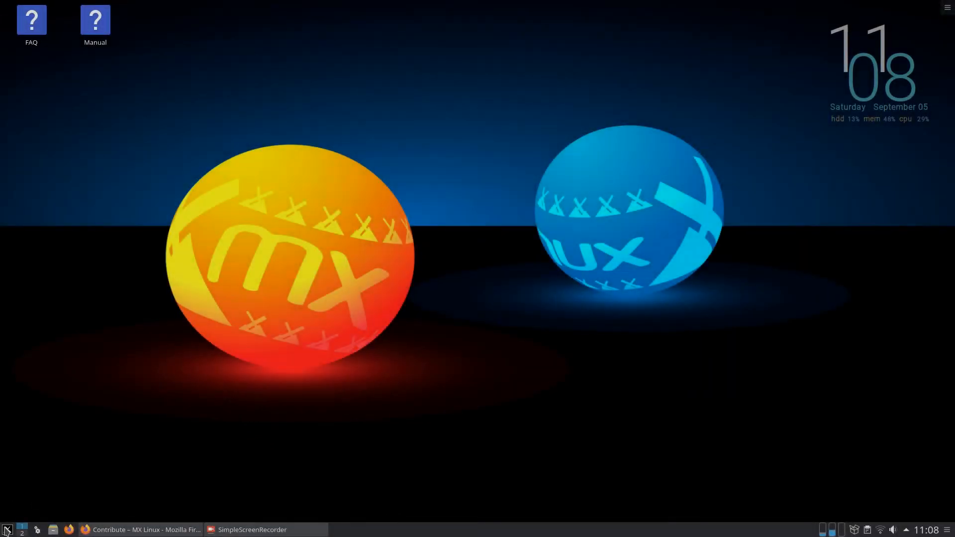
pyautogui.click(7, 530)
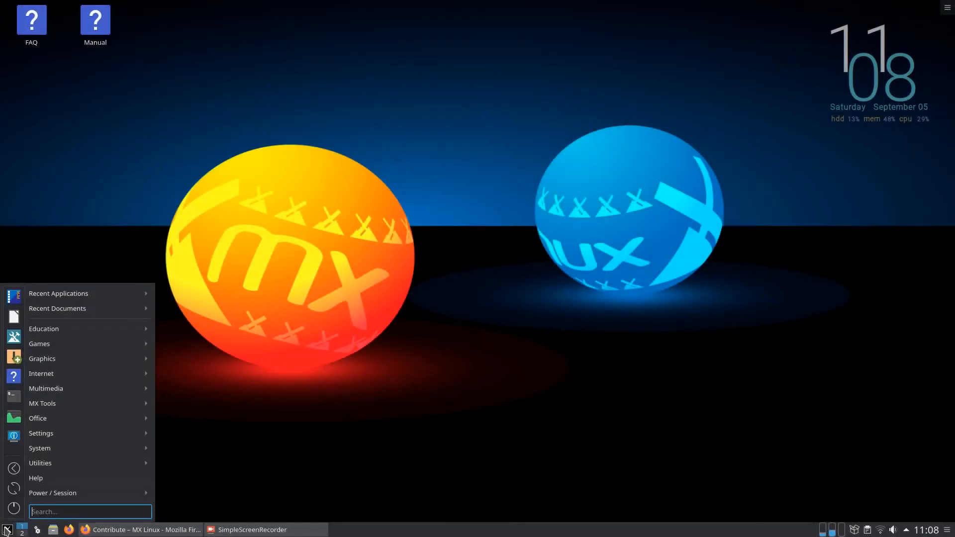
pyautogui.click(14, 337)
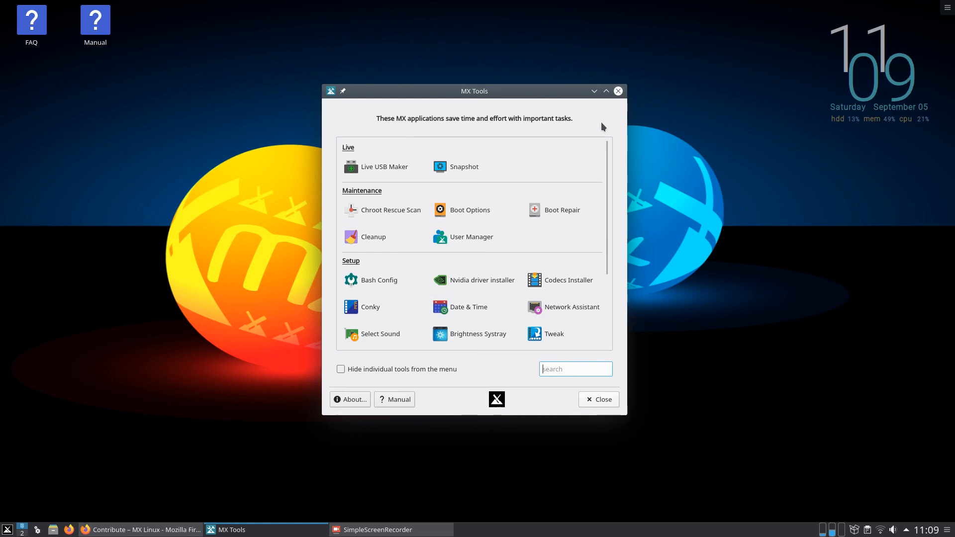
pyautogui.click(620, 91)
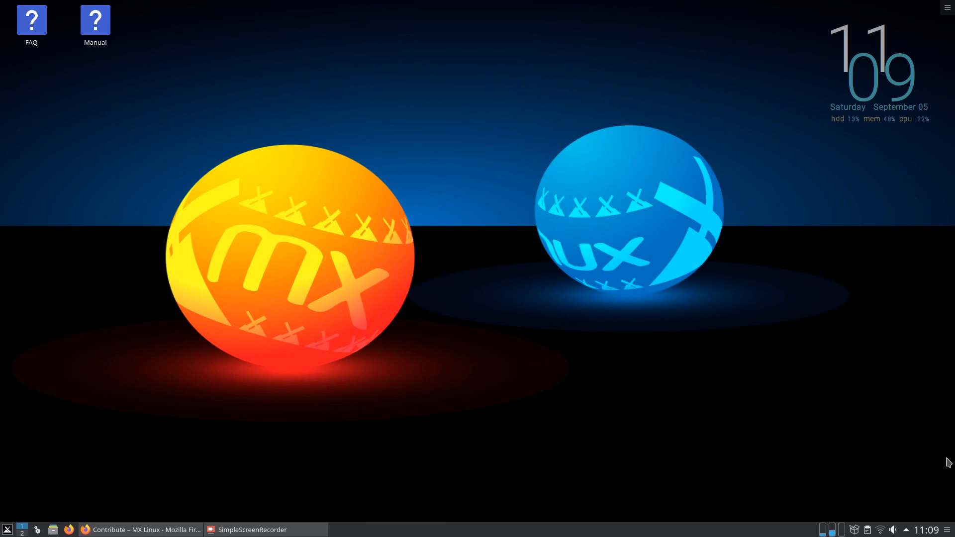
pyautogui.click(7, 530)
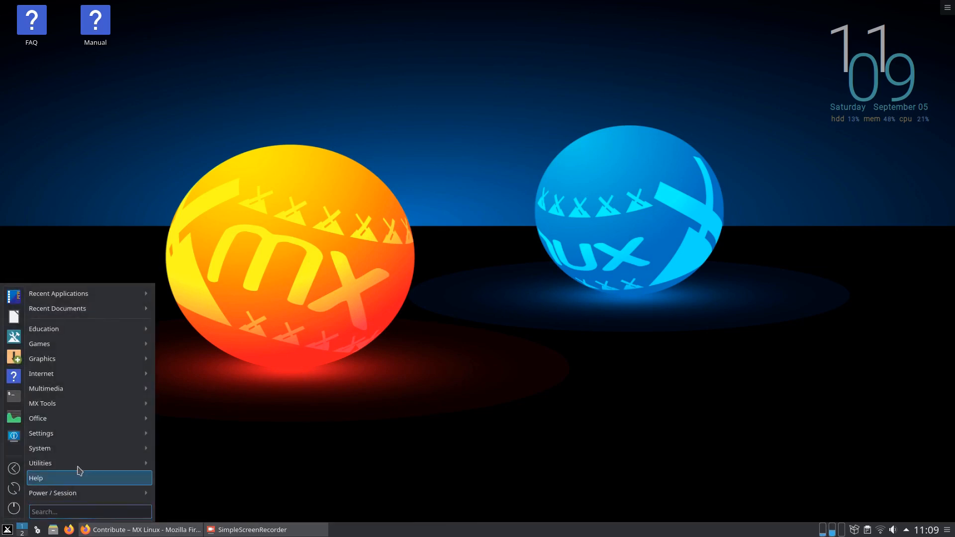
pyautogui.click(5, 531)
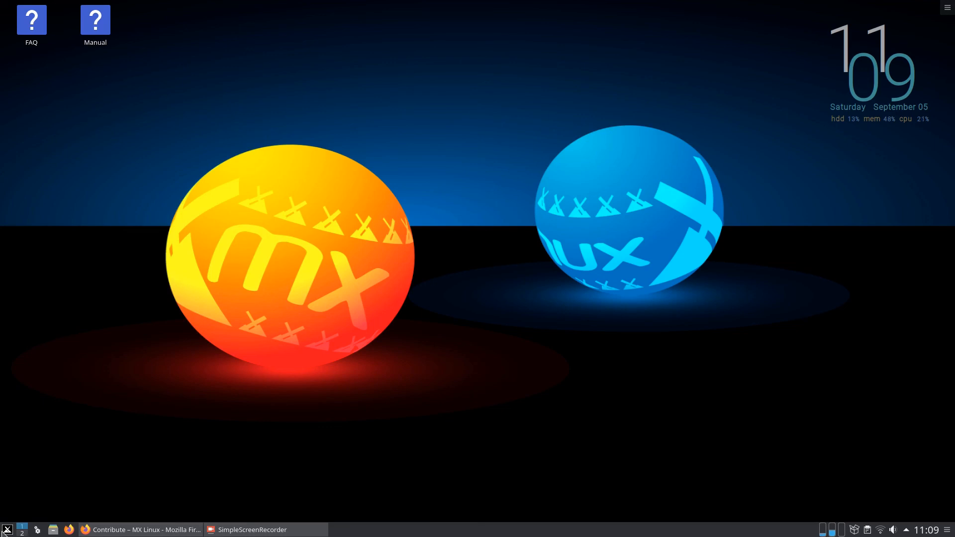
pyautogui.click(5, 531)
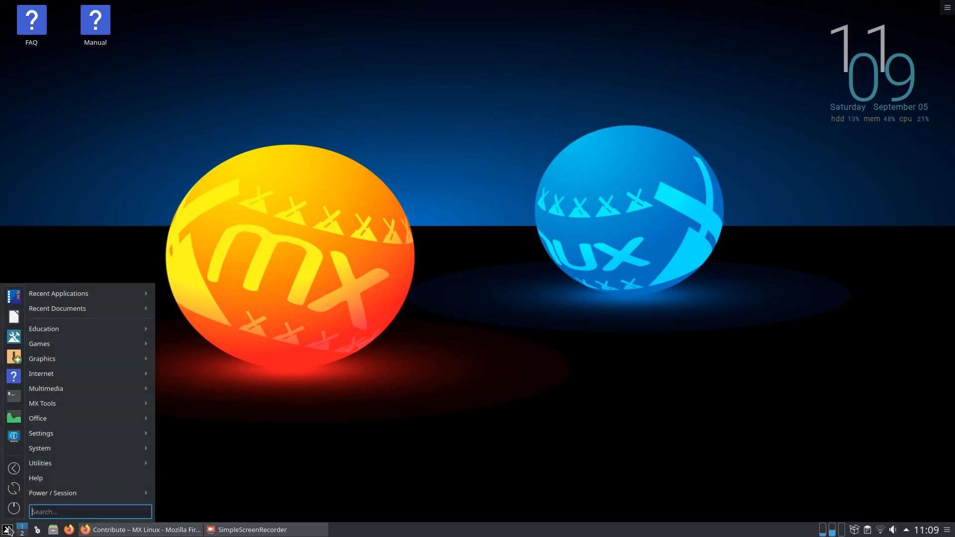
pyautogui.click(627, 306)
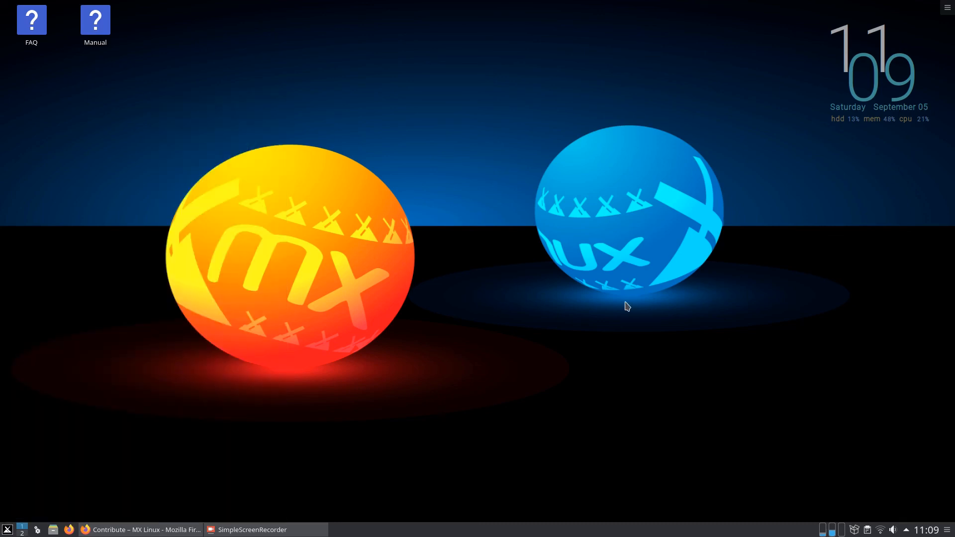